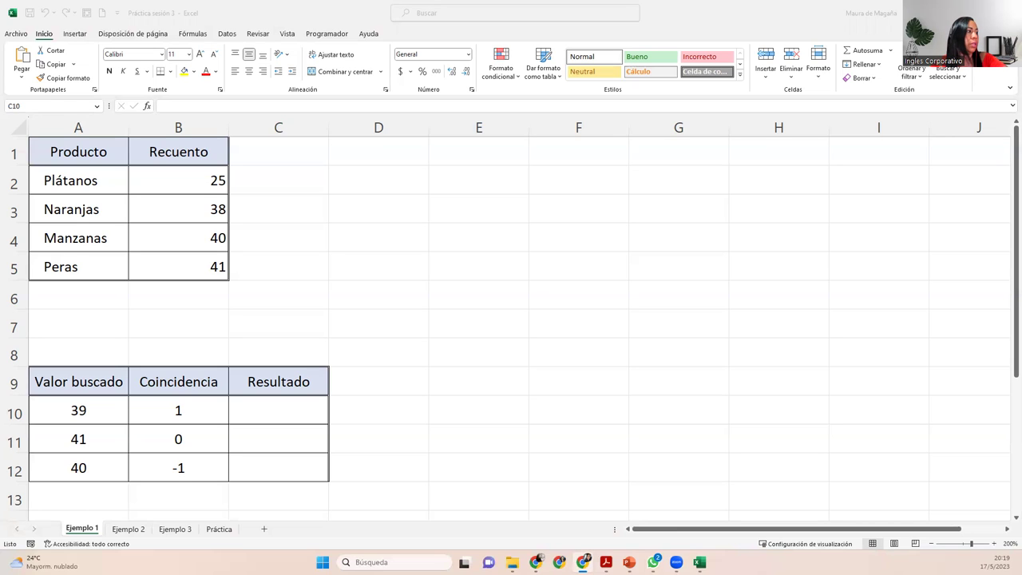
# Select Resultado cell C10 and show the Fórmulas function library.
pyautogui.click(288, 404)
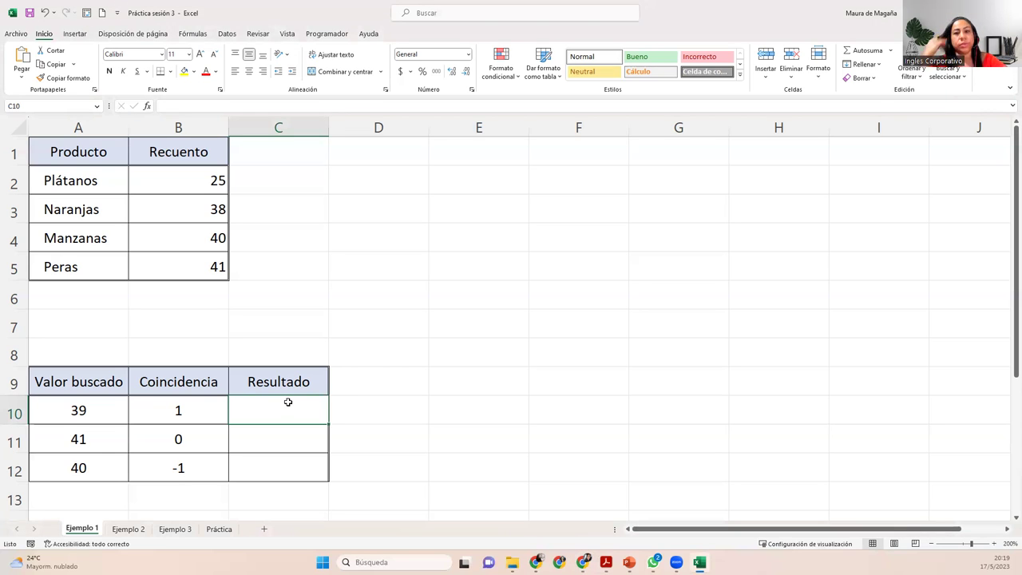
pyautogui.click(199, 33)
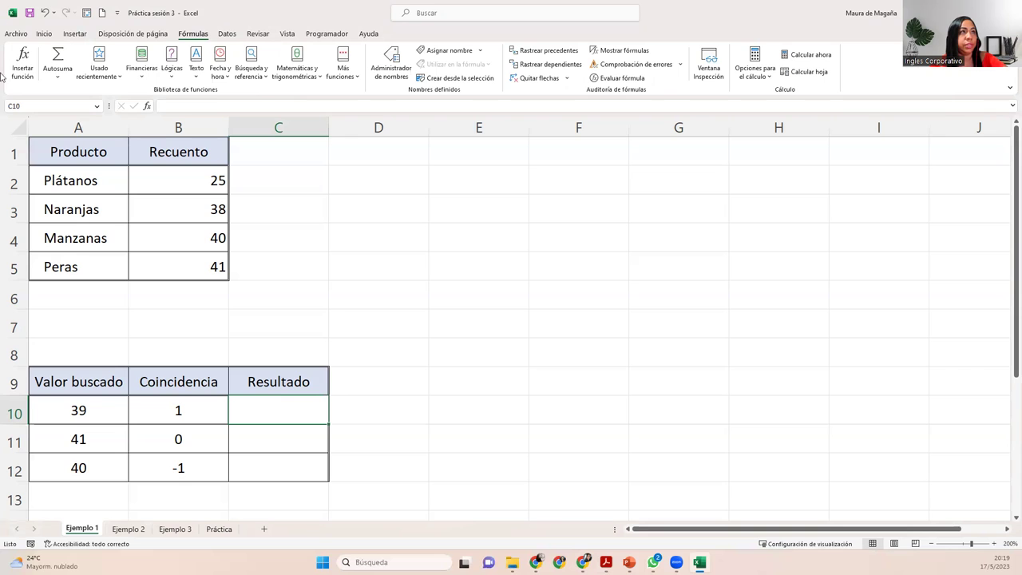
# Insert COINCIDIR into C10 from the Búsqueda y referencia function list.
pyautogui.click(253, 69)
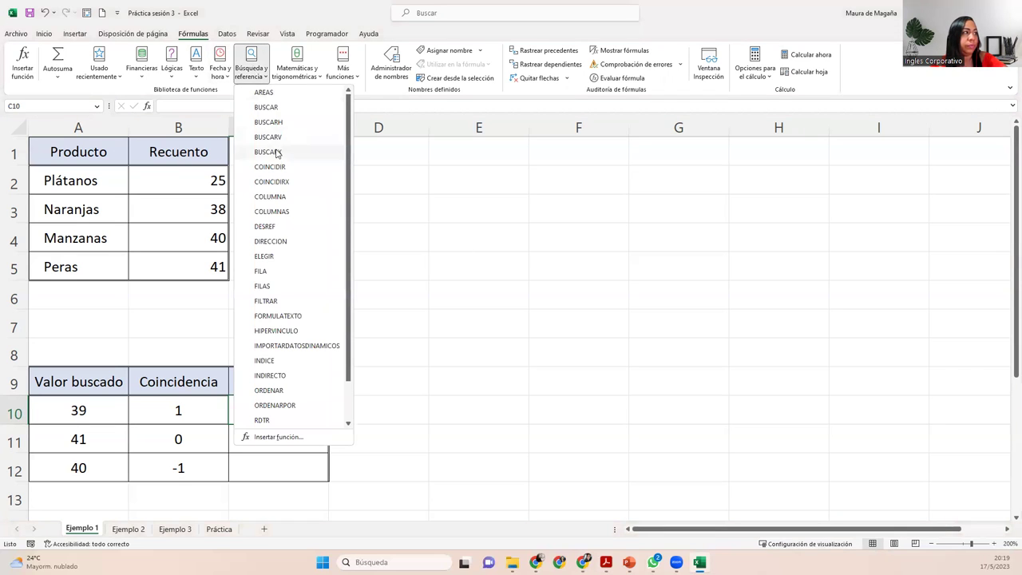
pyautogui.scroll(-1, 354, 337)
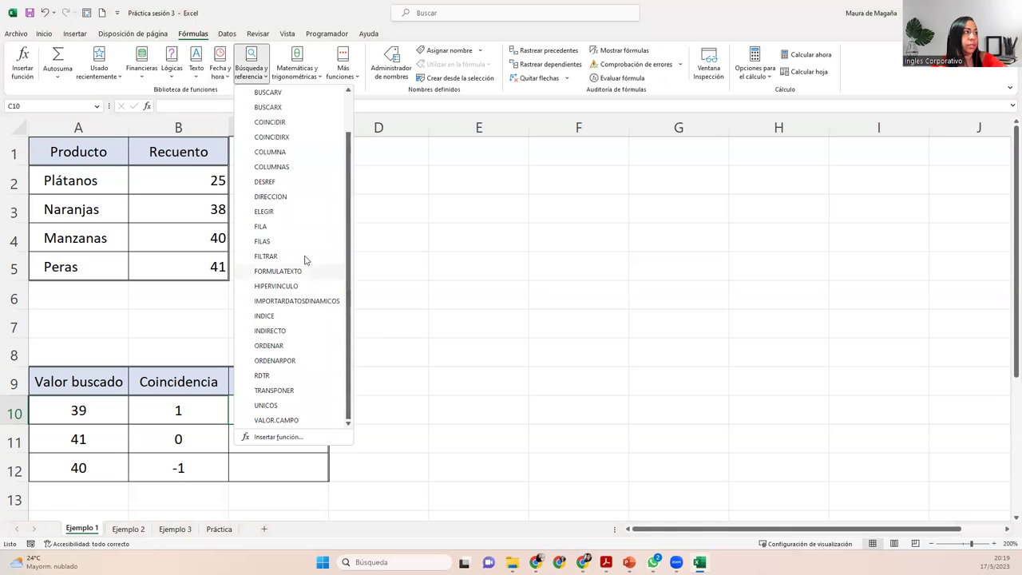
pyautogui.moveTo(350, 250); pyautogui.dragTo(359, 219)
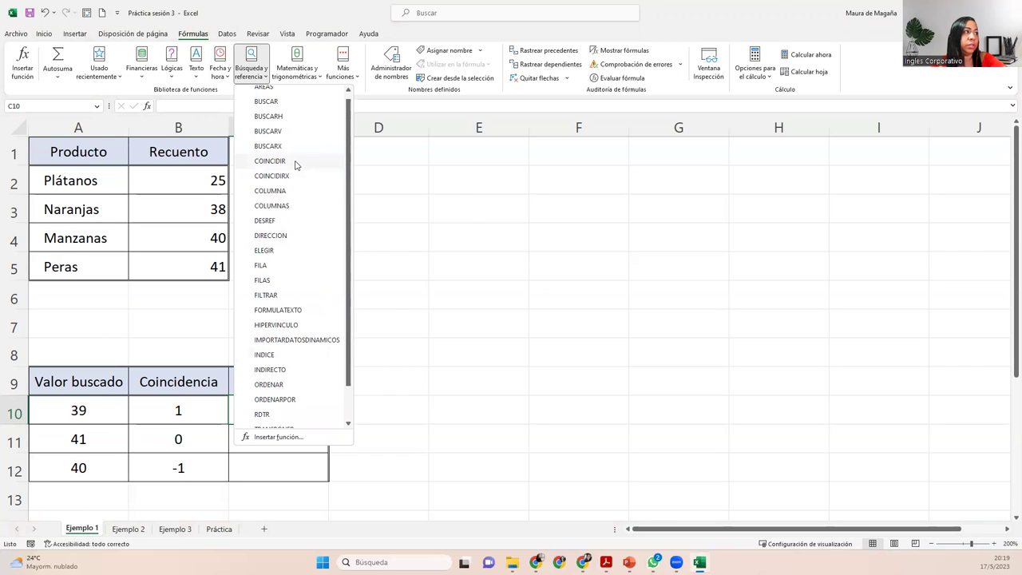
pyautogui.click(268, 162)
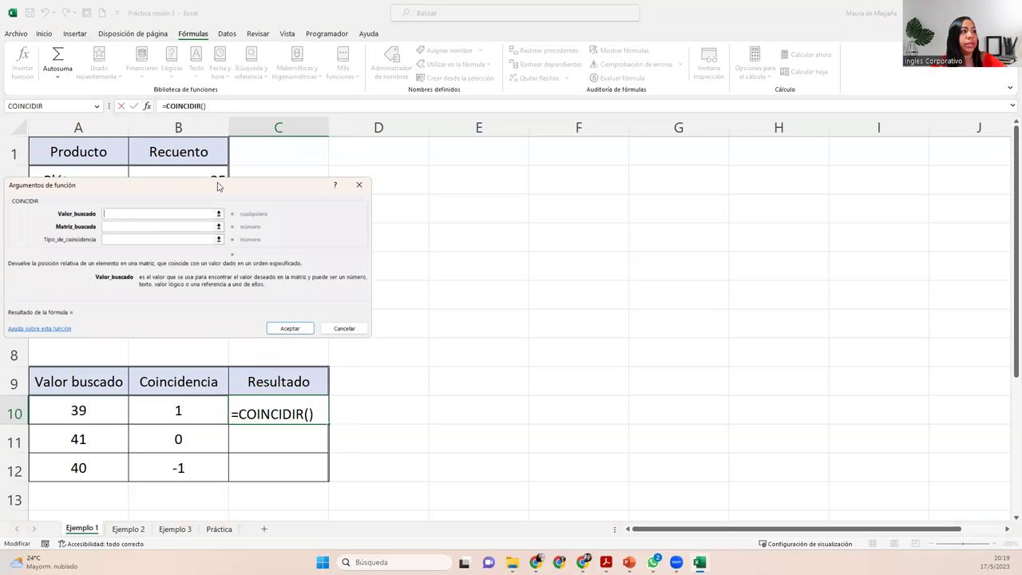
# Set COINCIDIR's Valor_buscado to A10 and Matriz_buscada to B2:B5.
pyautogui.moveTo(217, 186); pyautogui.dragTo(531, 238)
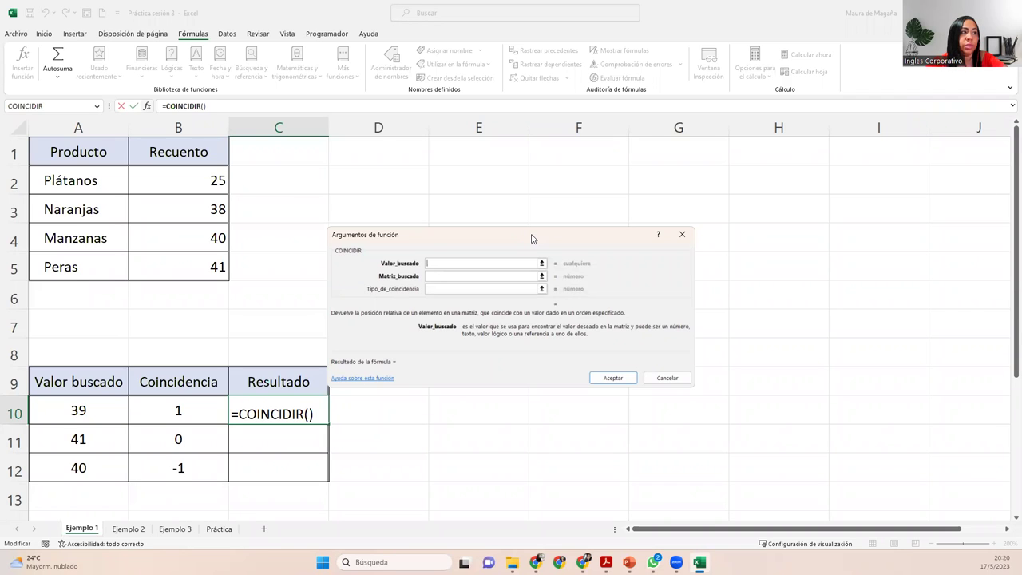
pyautogui.click(511, 275)
pyautogui.click(477, 289)
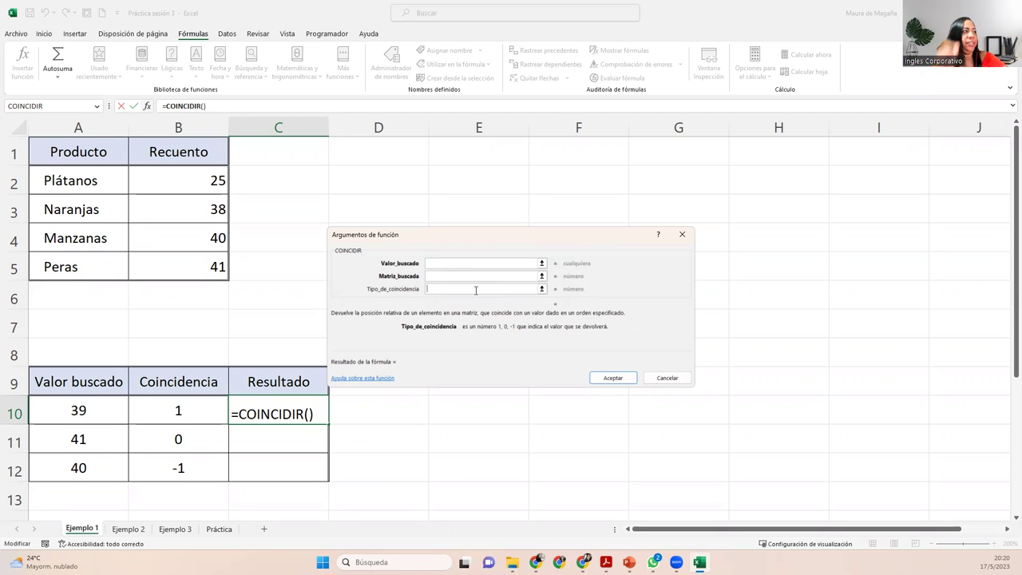
pyautogui.click(441, 264)
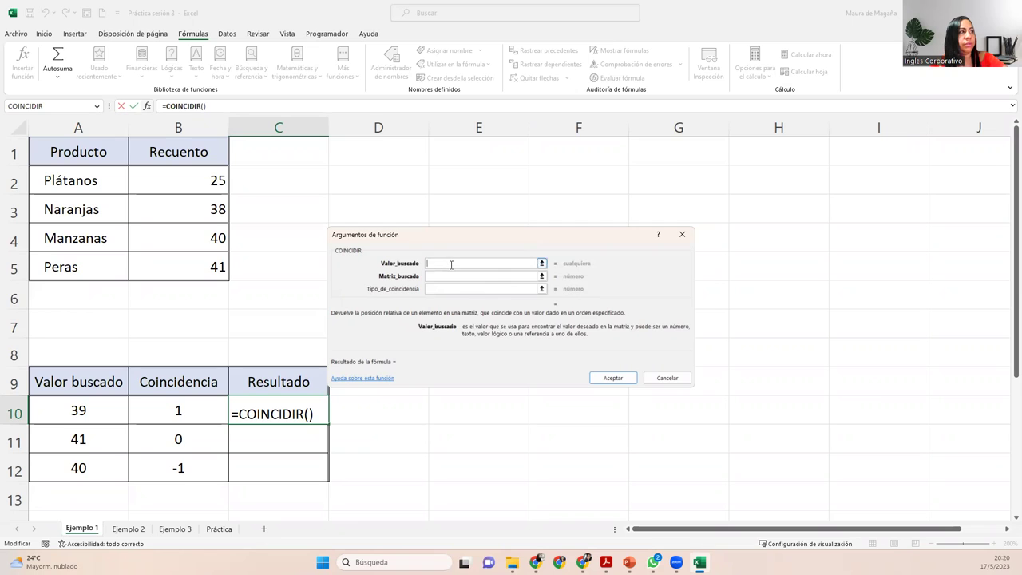
pyautogui.click(122, 409)
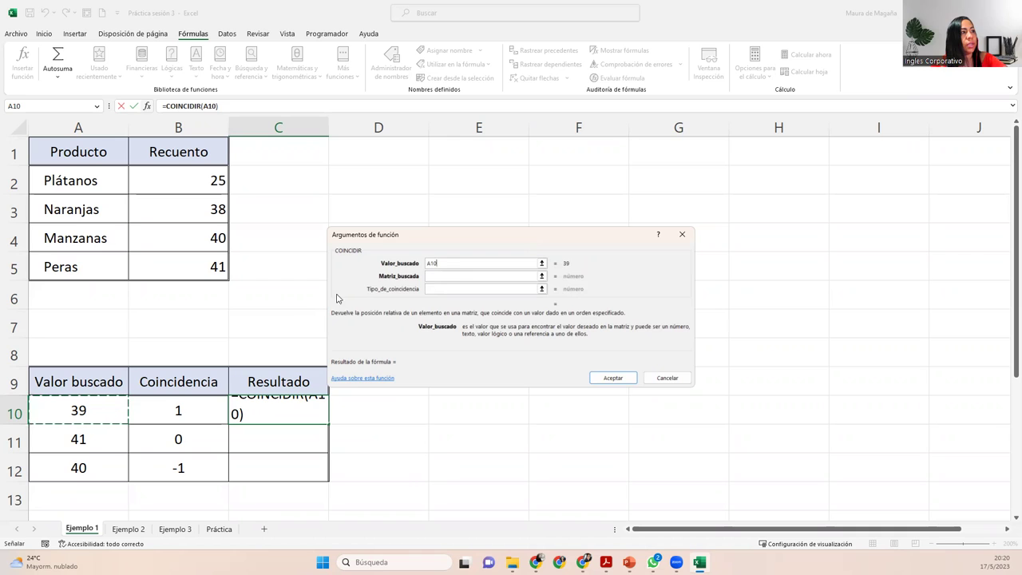
pyautogui.click(451, 278)
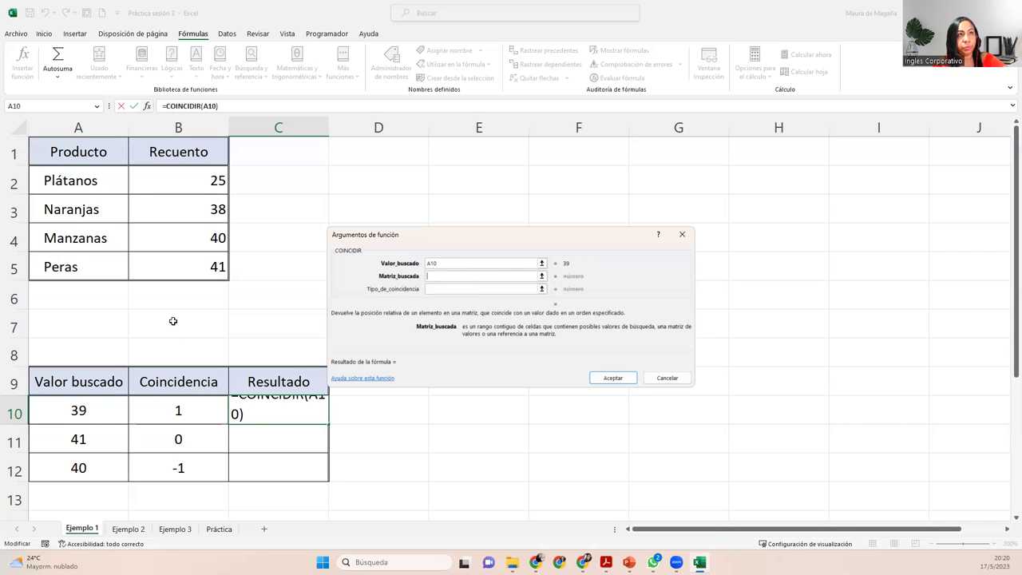
pyautogui.moveTo(195, 175); pyautogui.dragTo(207, 264)
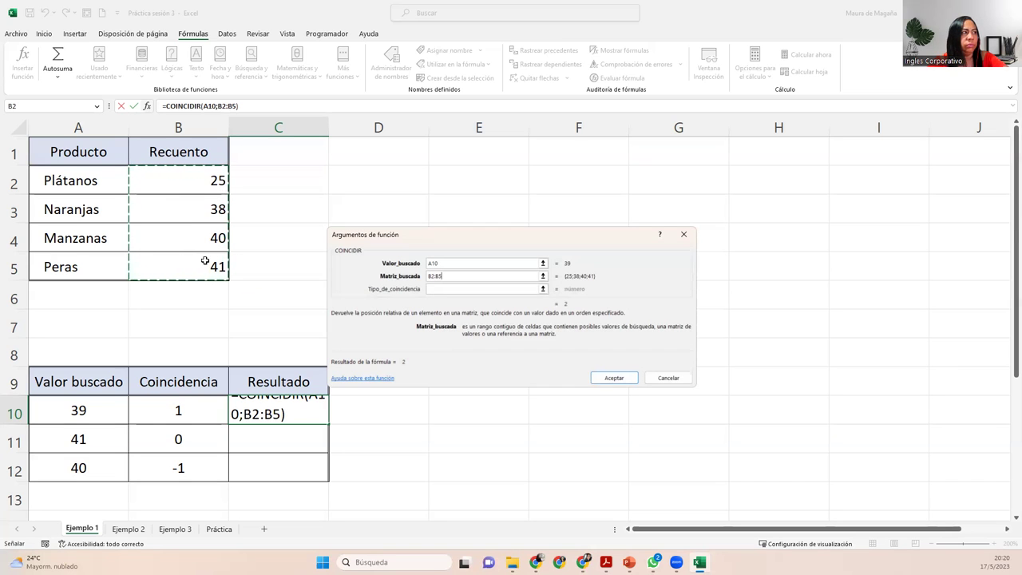
# Enter match type 1 so C10 becomes =COINCIDIR(A10;B2:B5;1), and confirm it.
pyautogui.click(467, 289)
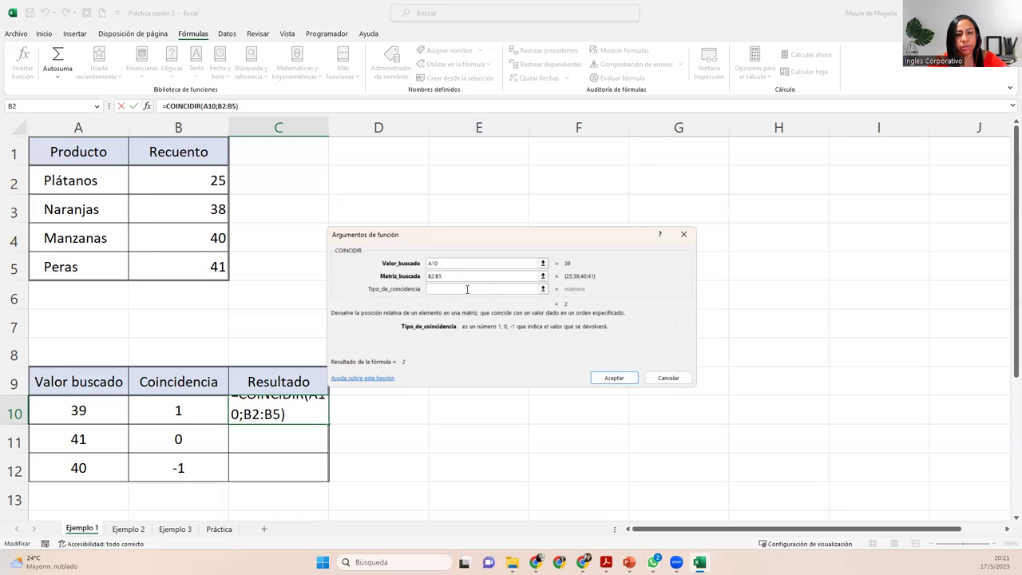
pyautogui.write('1')
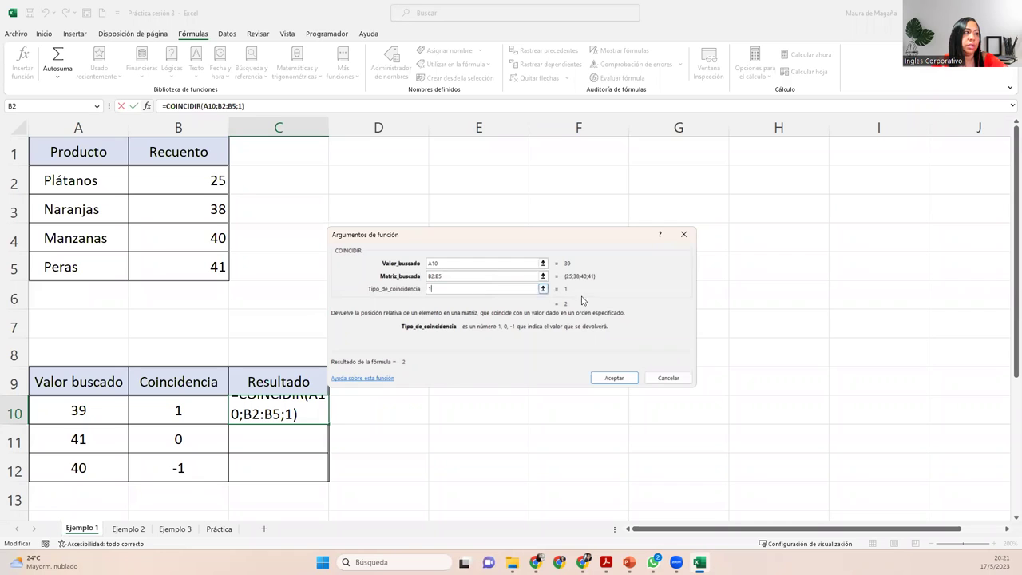
pyautogui.click(626, 381)
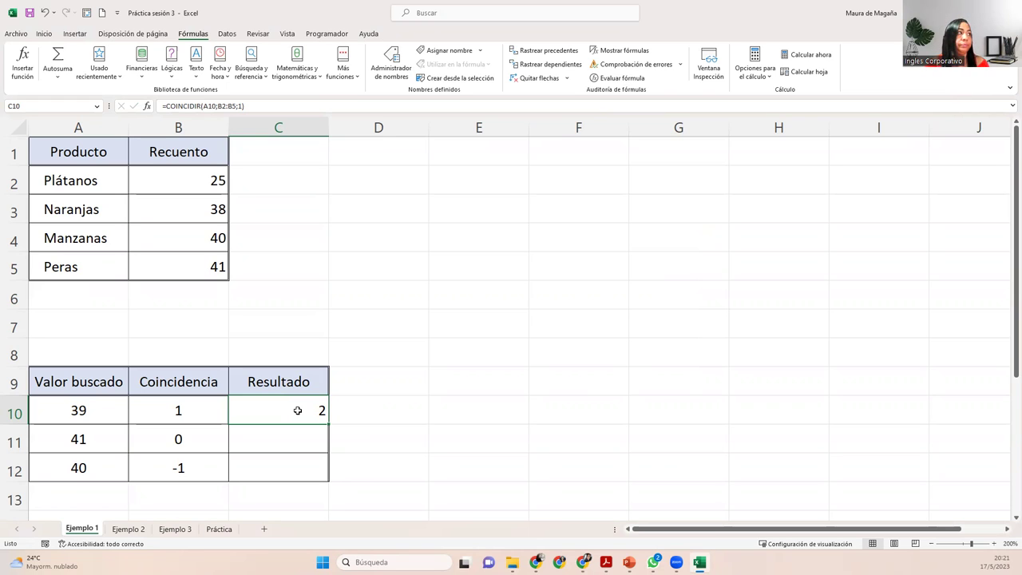
pyautogui.click(182, 181)
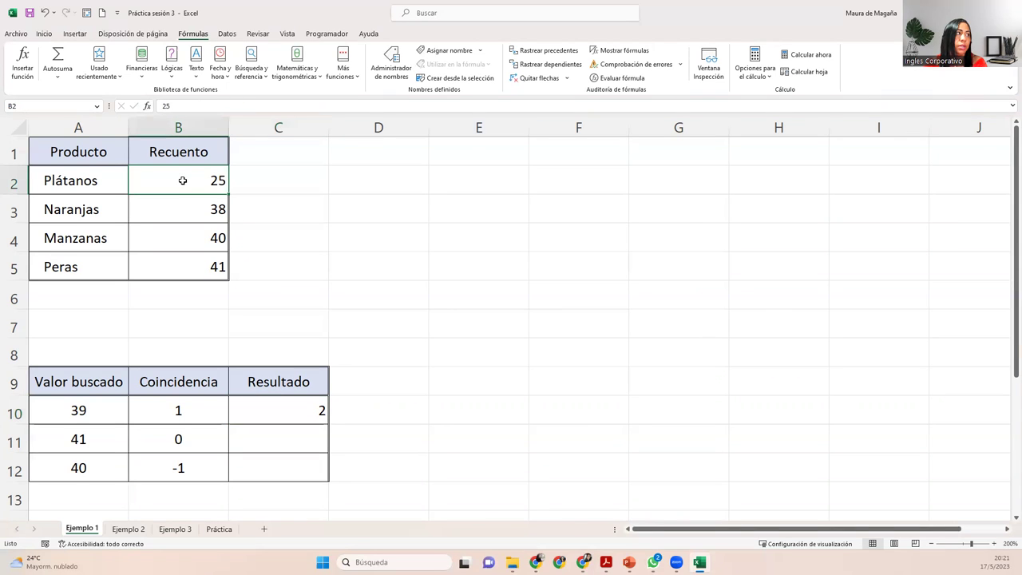
pyautogui.click(174, 200)
pyautogui.click(175, 232)
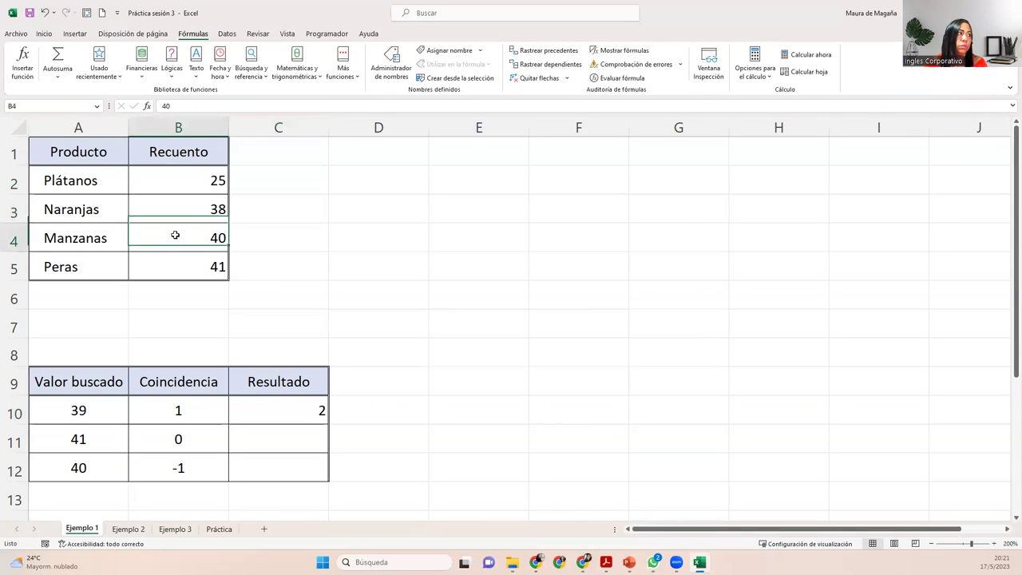
pyautogui.click(170, 263)
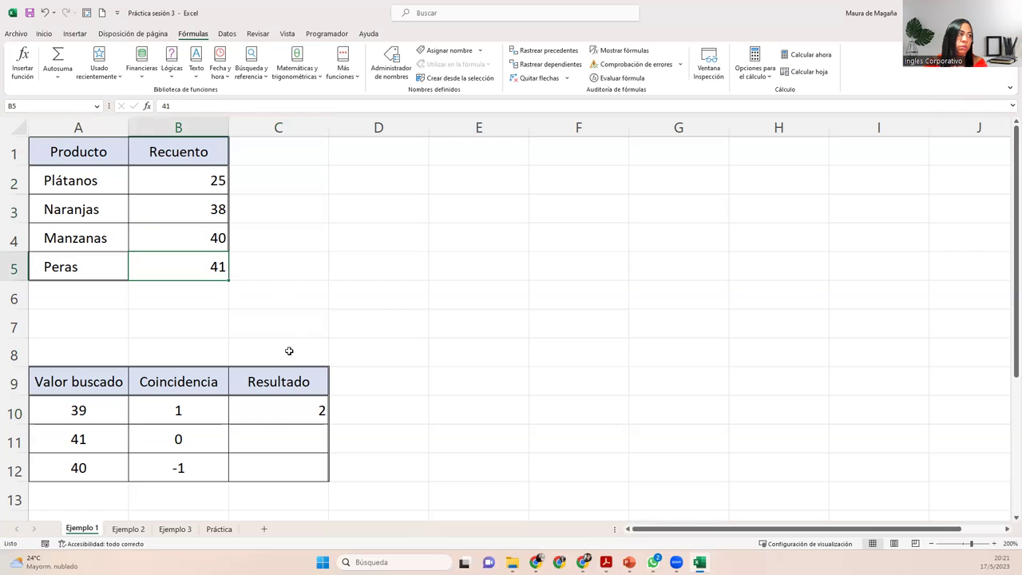
pyautogui.click(291, 402)
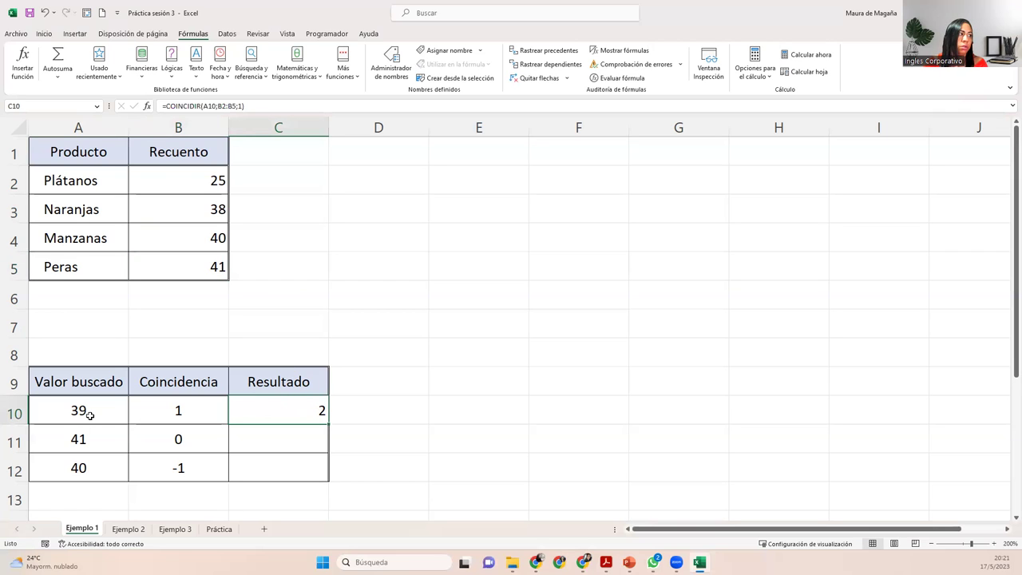
pyautogui.click(201, 207)
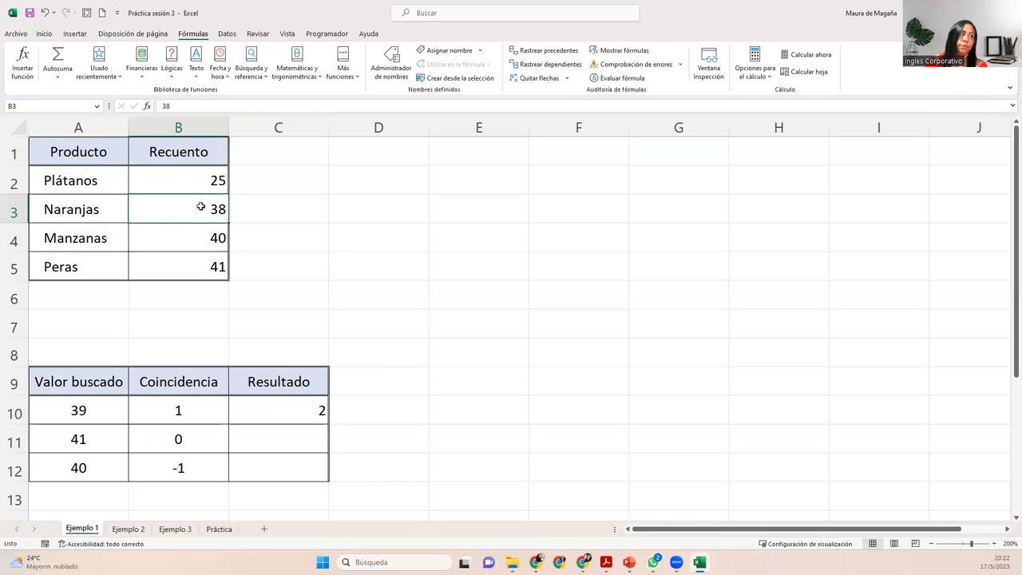
pyautogui.click(269, 433)
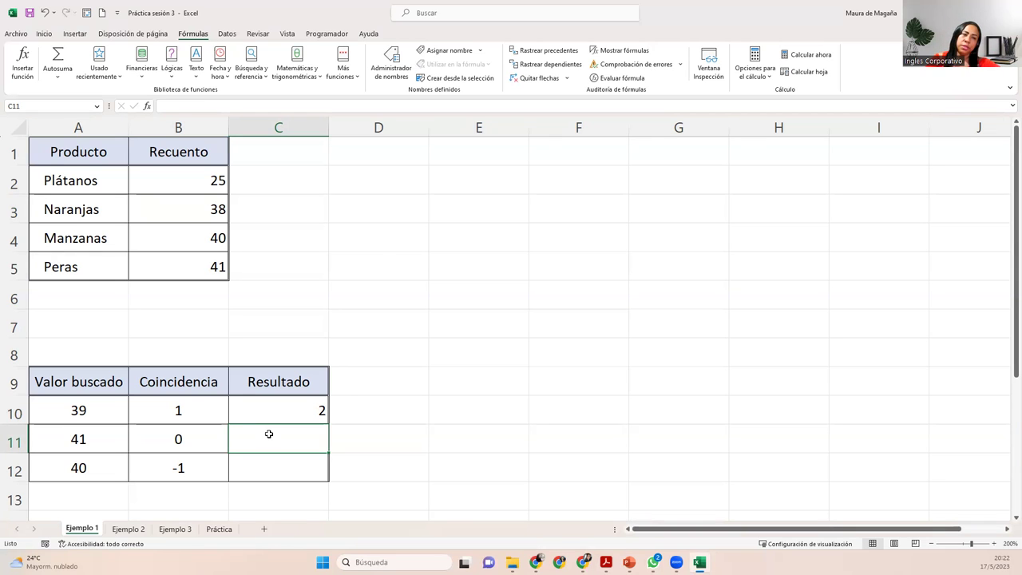
# Enter =COINCIDIR(A11;B2:B5;0) in C11, returning position 4 for 41.
pyautogui.click(250, 64)
pyautogui.click(226, 405)
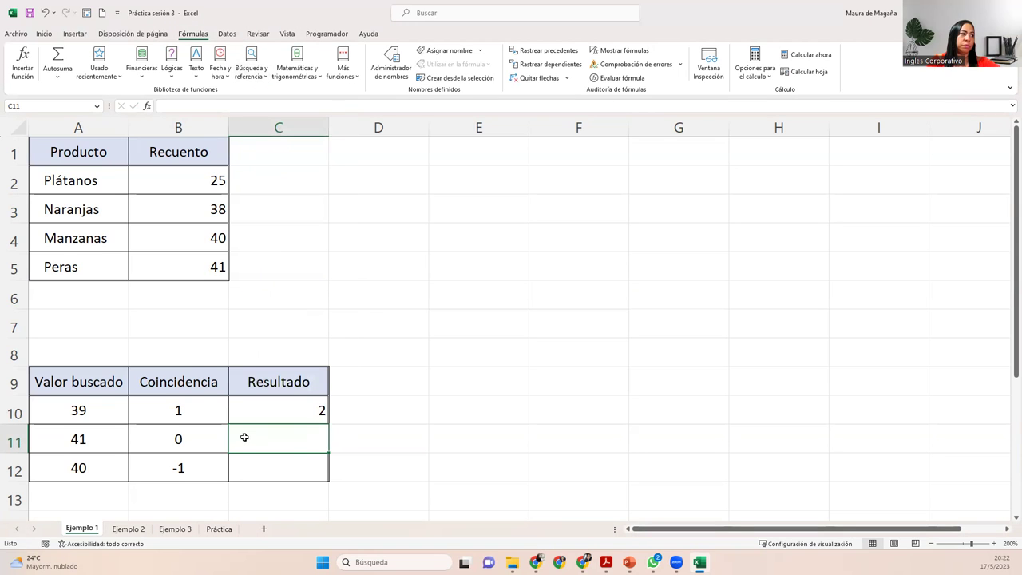
pyautogui.write('=coin')
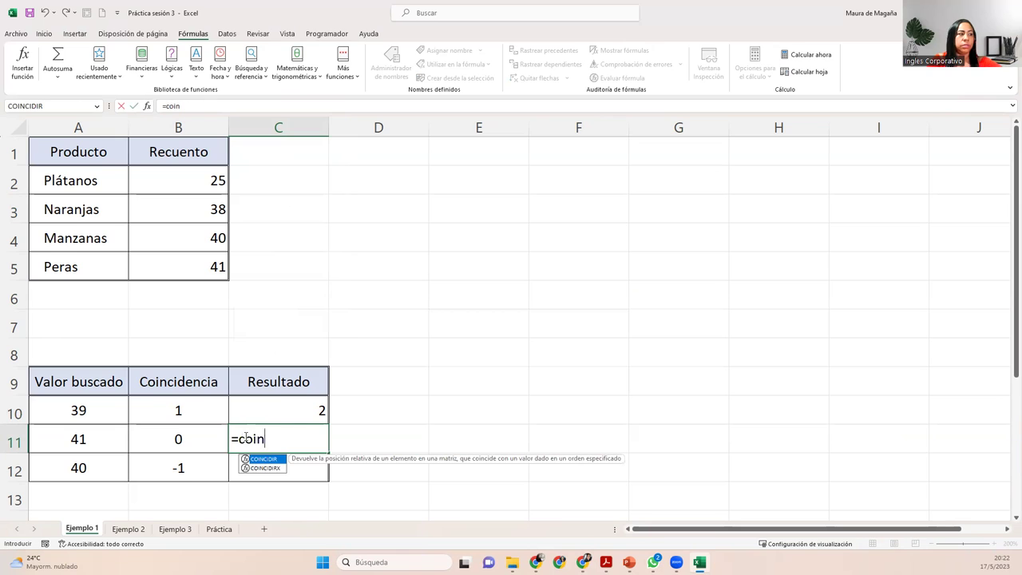
pyautogui.press('Tab')
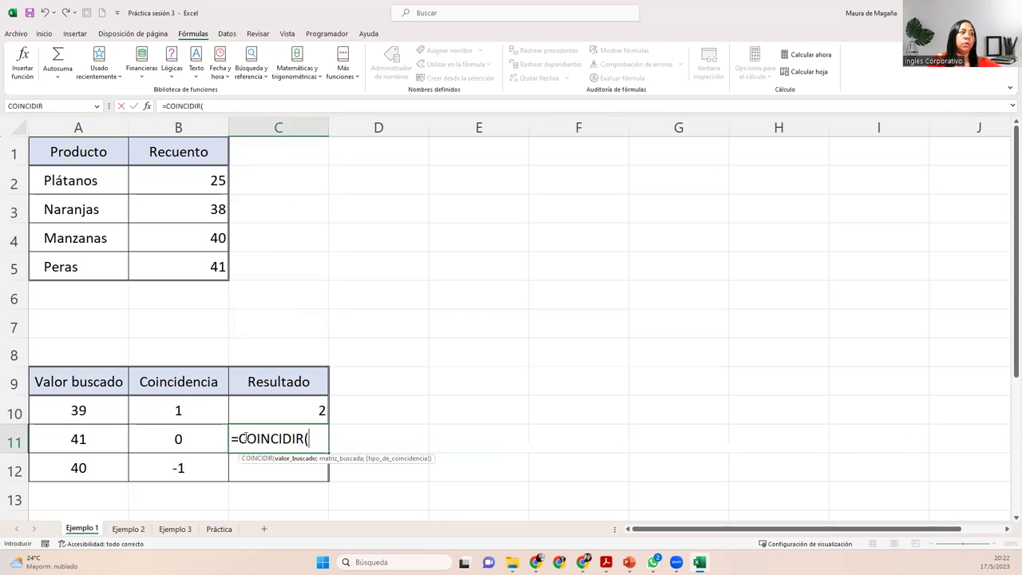
pyautogui.click(119, 440)
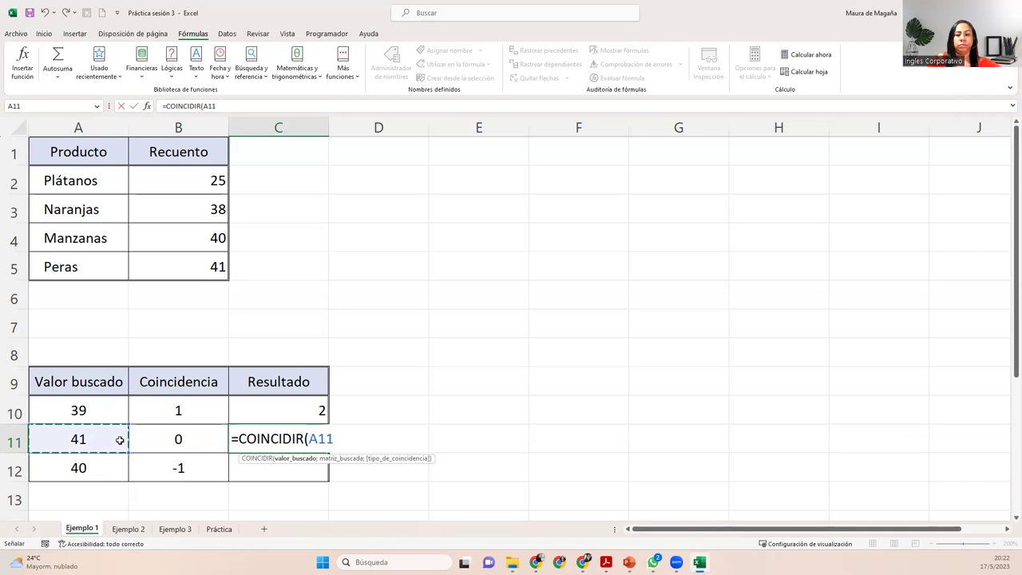
pyautogui.write(';')
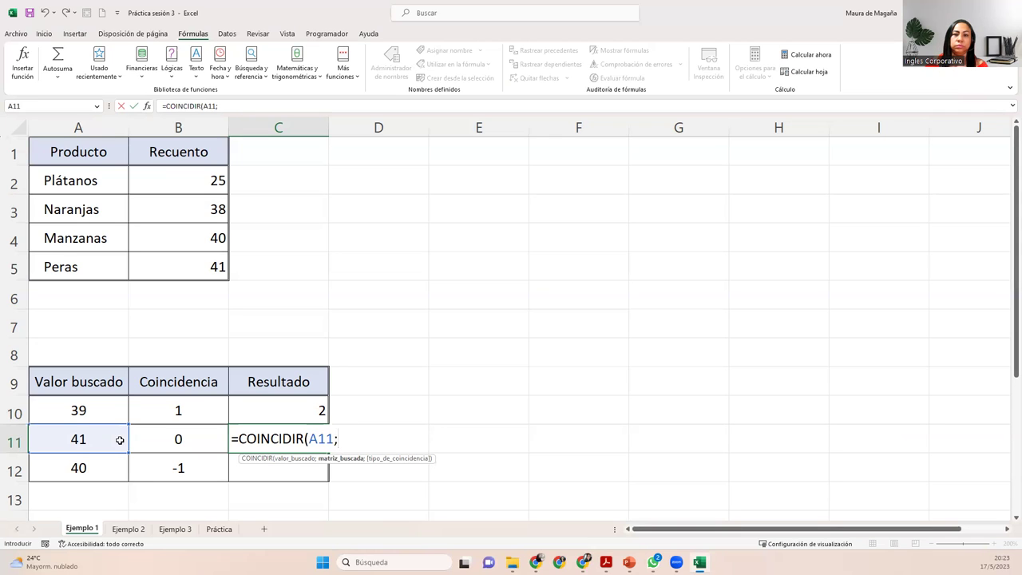
pyautogui.moveTo(211, 177); pyautogui.dragTo(210, 264)
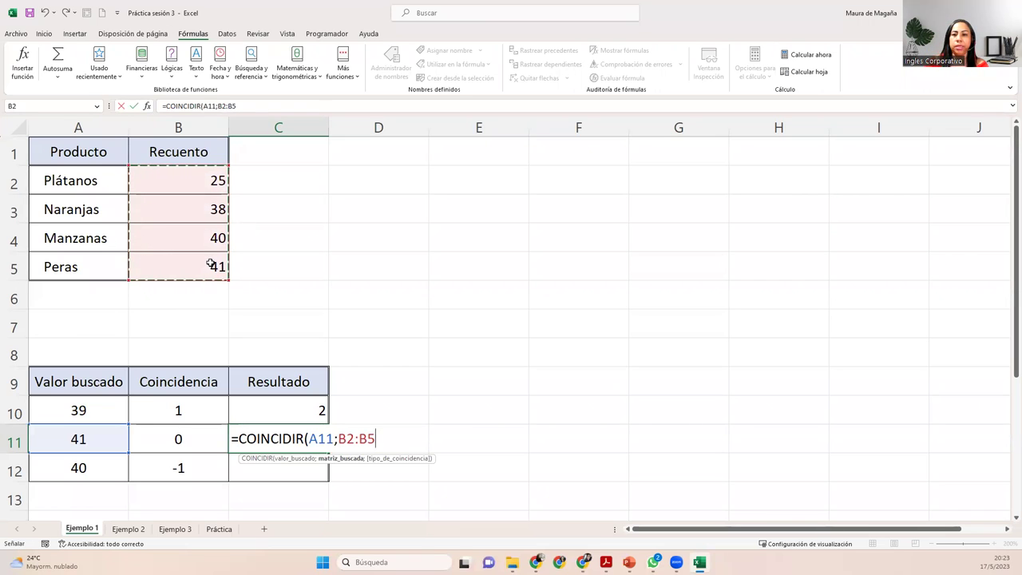
pyautogui.write(';')
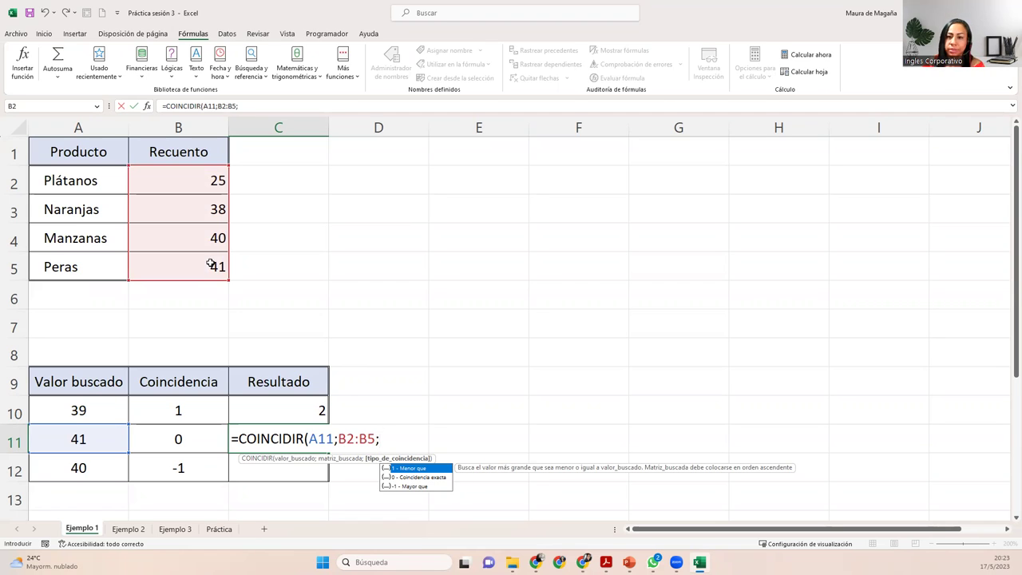
pyautogui.write('0')
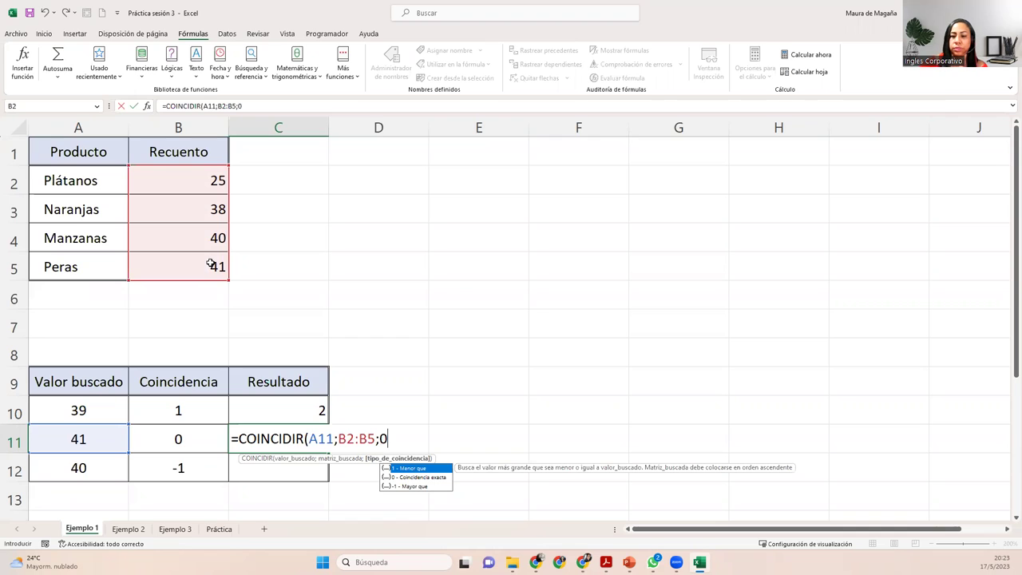
pyautogui.write(')')
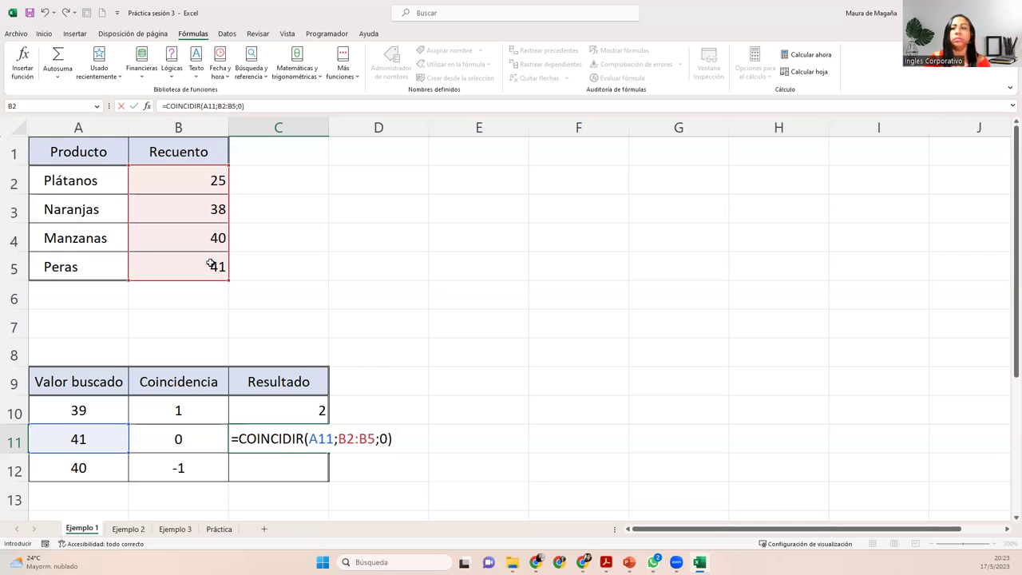
pyautogui.press('Return')
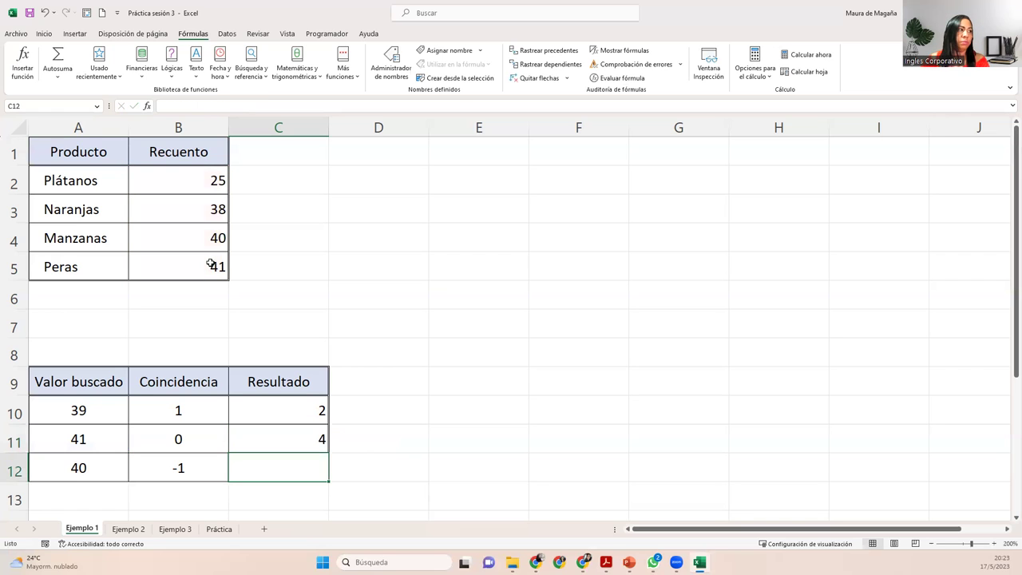
pyautogui.press('Up')
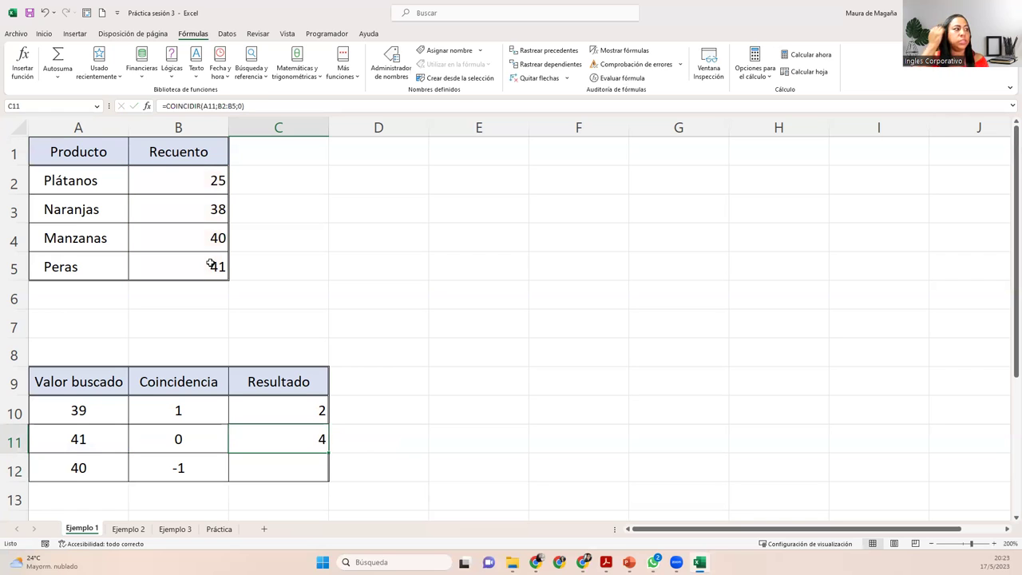
pyautogui.click(211, 177)
pyautogui.click(206, 208)
pyautogui.click(205, 232)
pyautogui.click(197, 266)
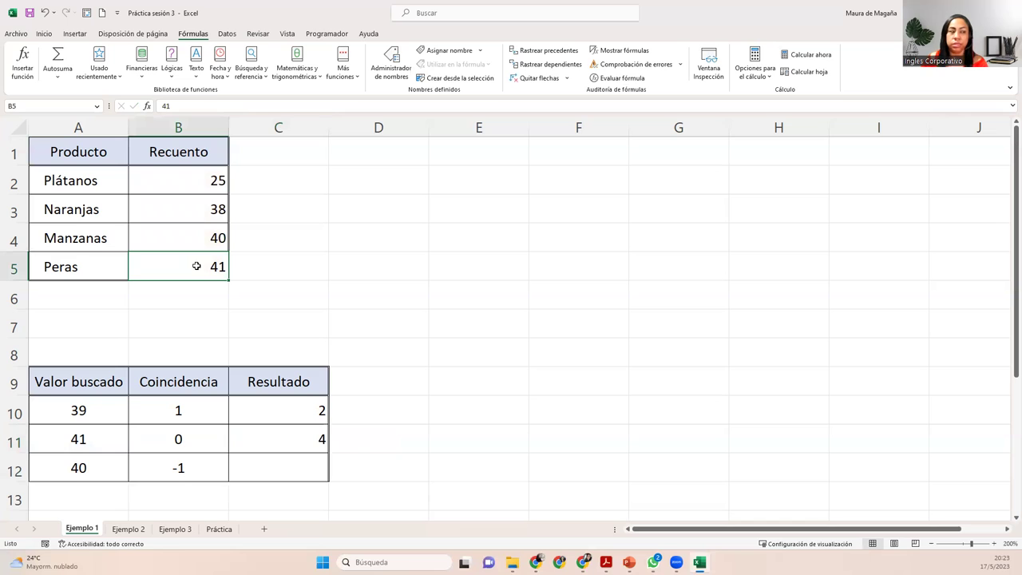
pyautogui.click(286, 465)
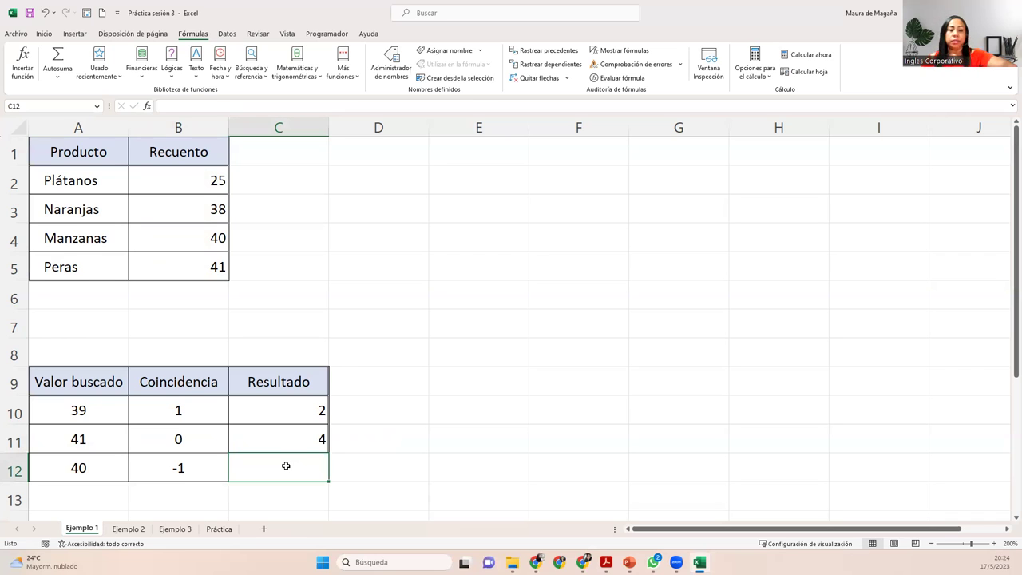
# Type =COINCIDIR(A12;B2:B5;-1) into C12 using the autocomplete and cell references.
pyautogui.write('=coinc')
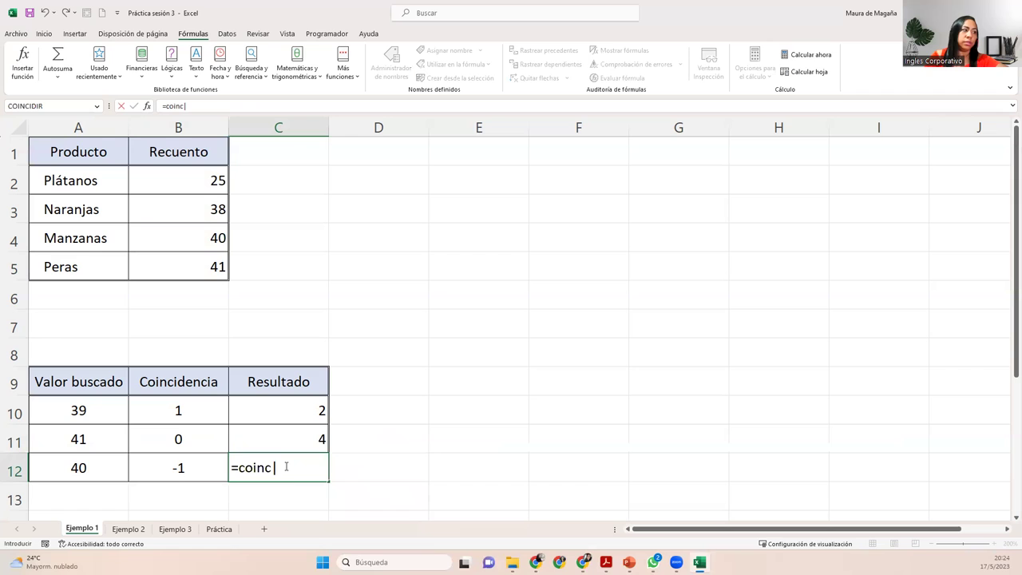
pyautogui.press('Tab')
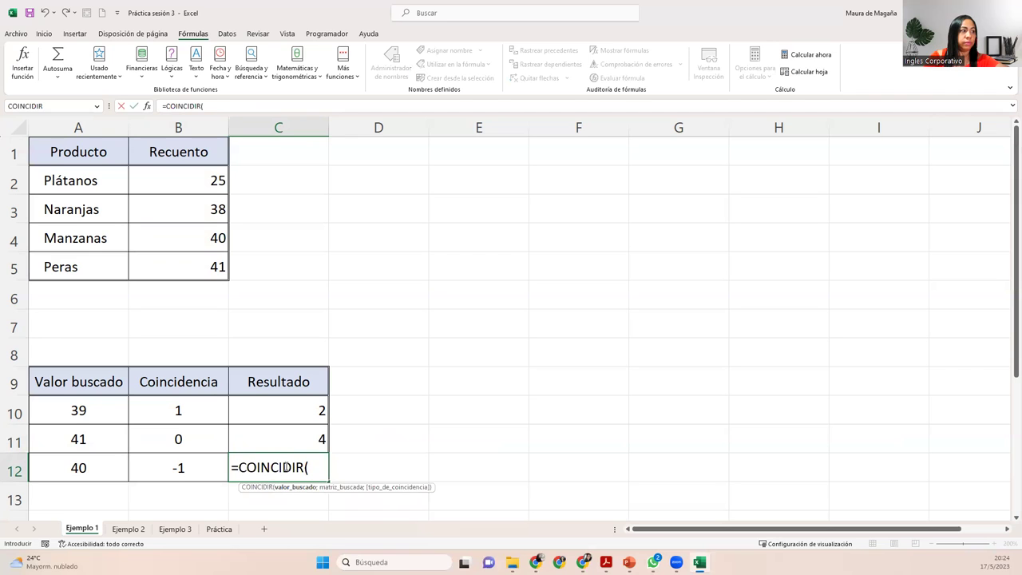
pyautogui.click(70, 466)
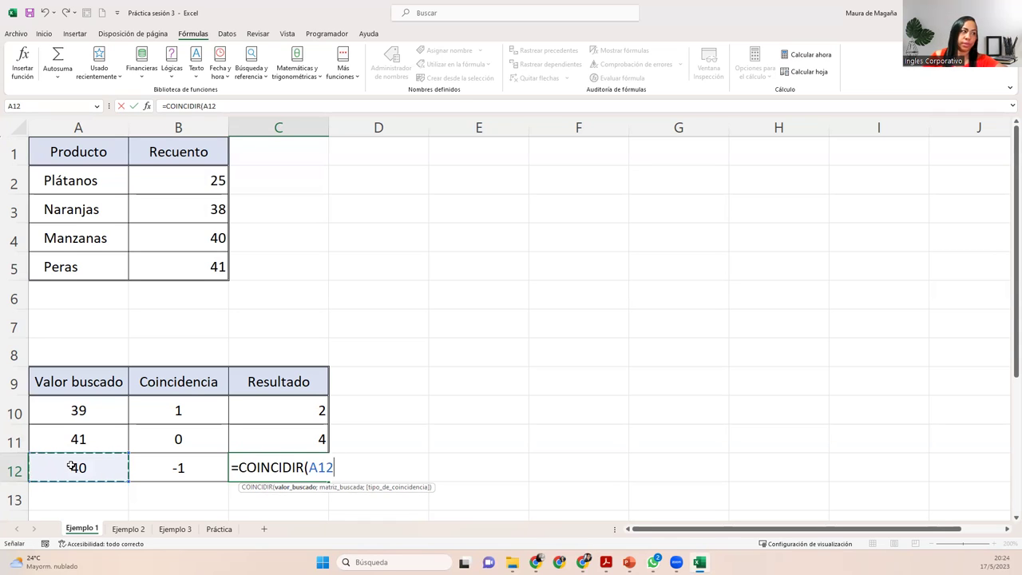
pyautogui.write(';')
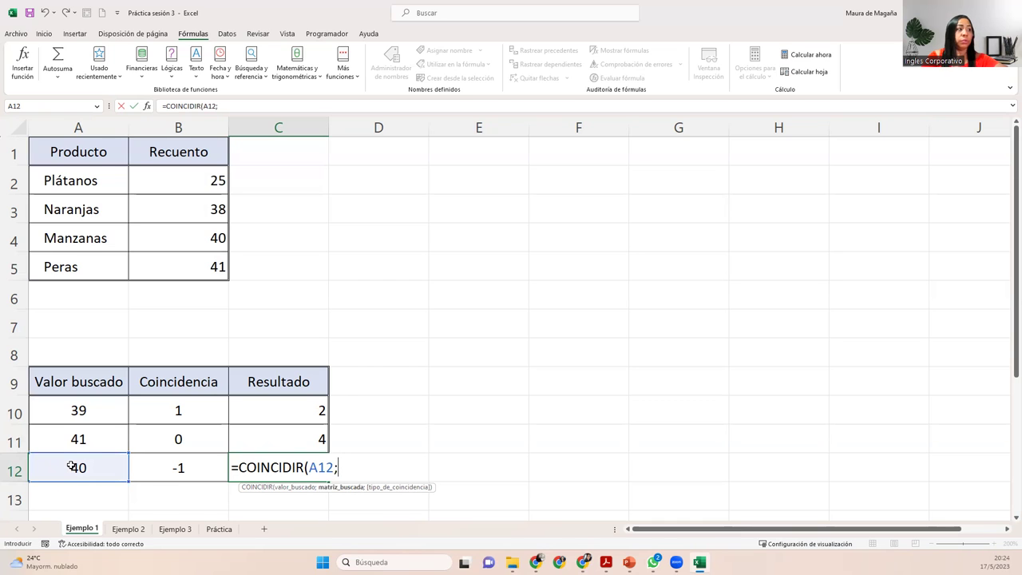
pyautogui.moveTo(200, 189); pyautogui.dragTo(204, 268)
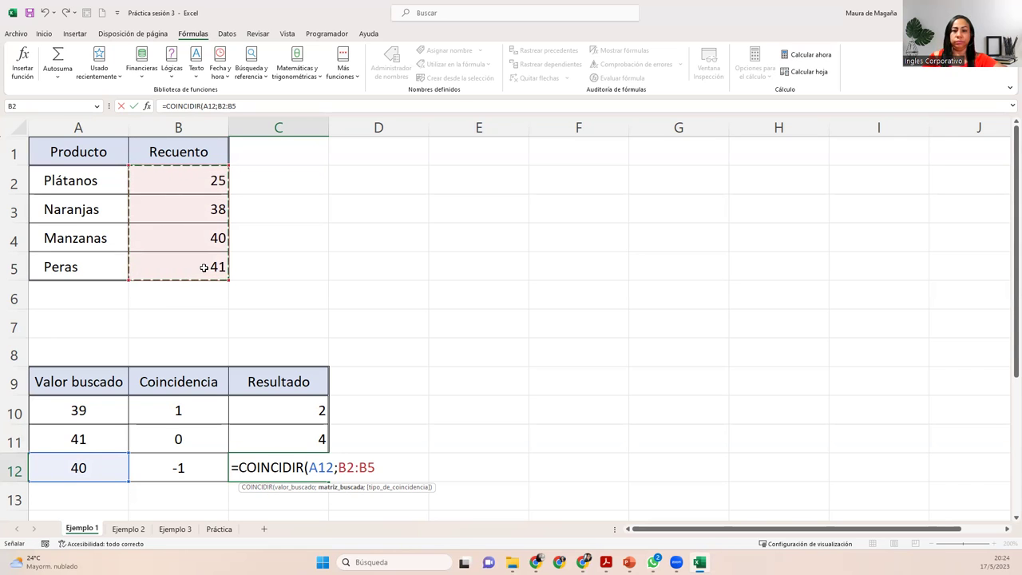
pyautogui.write(';')
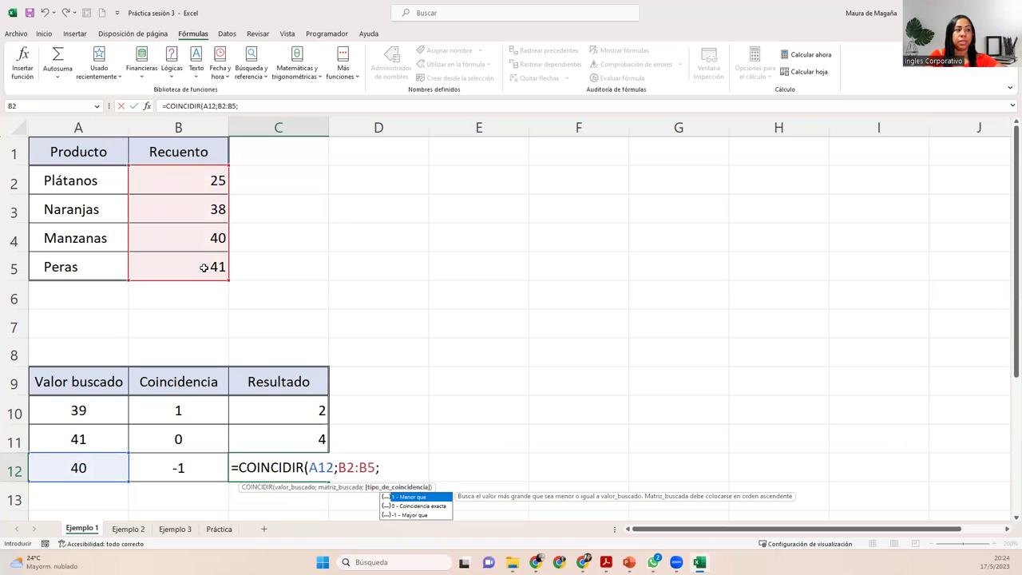
pyautogui.write('-1')
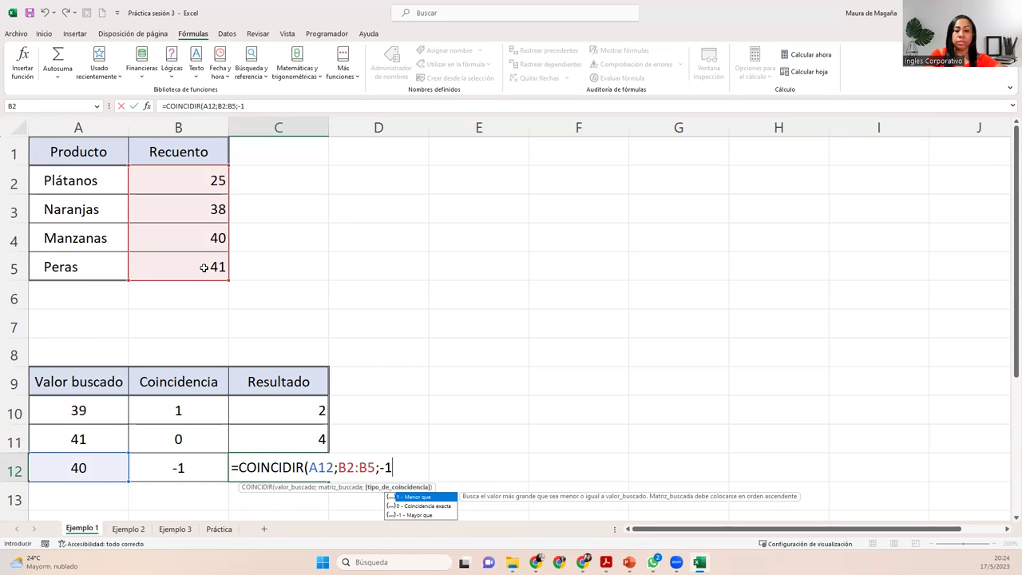
pyautogui.write(')')
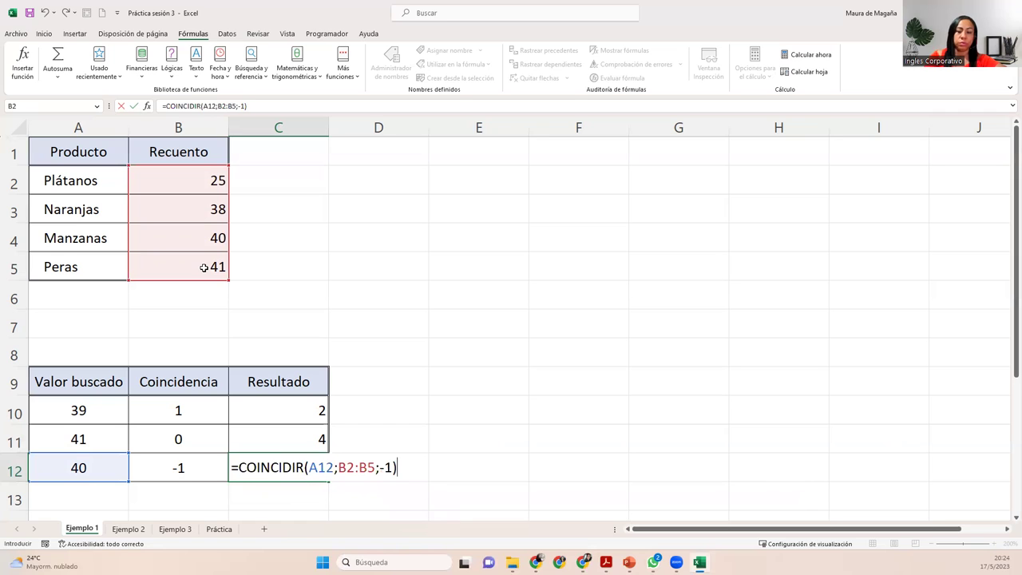
# Retype the -1 match type and commit C12, which shows #N/D.
pyautogui.click(393, 467)
pyautogui.doubleClick(392, 467)
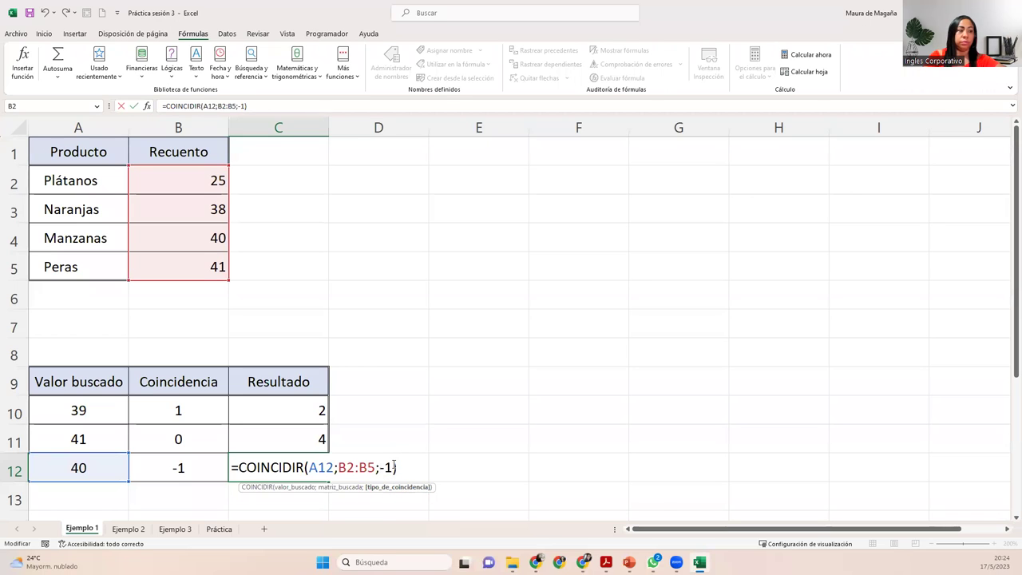
pyautogui.press('BackSpace')
pyautogui.write('-')
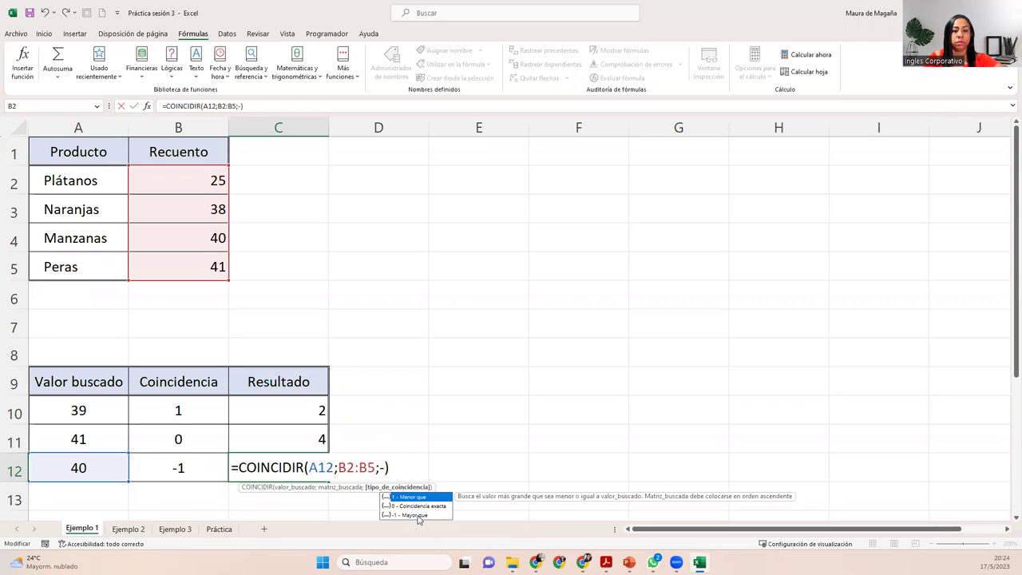
pyautogui.write('1')
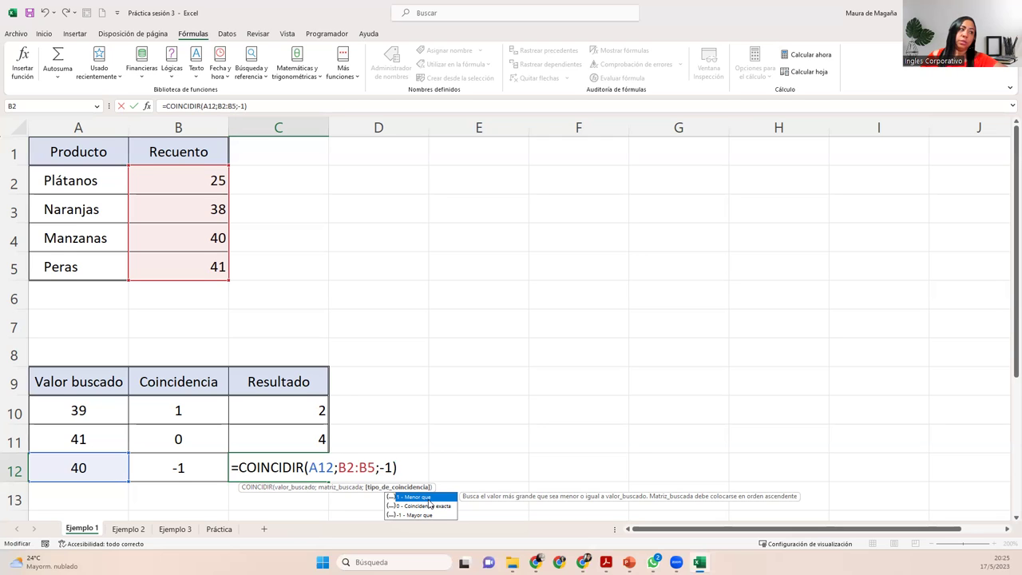
pyautogui.press('Escape')
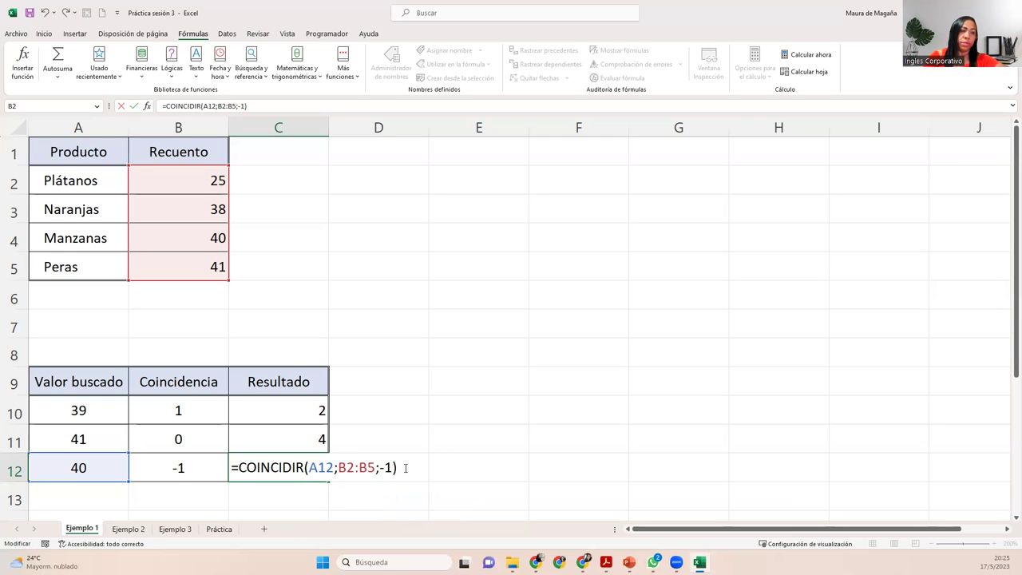
pyautogui.press('Return')
pyautogui.click(306, 468)
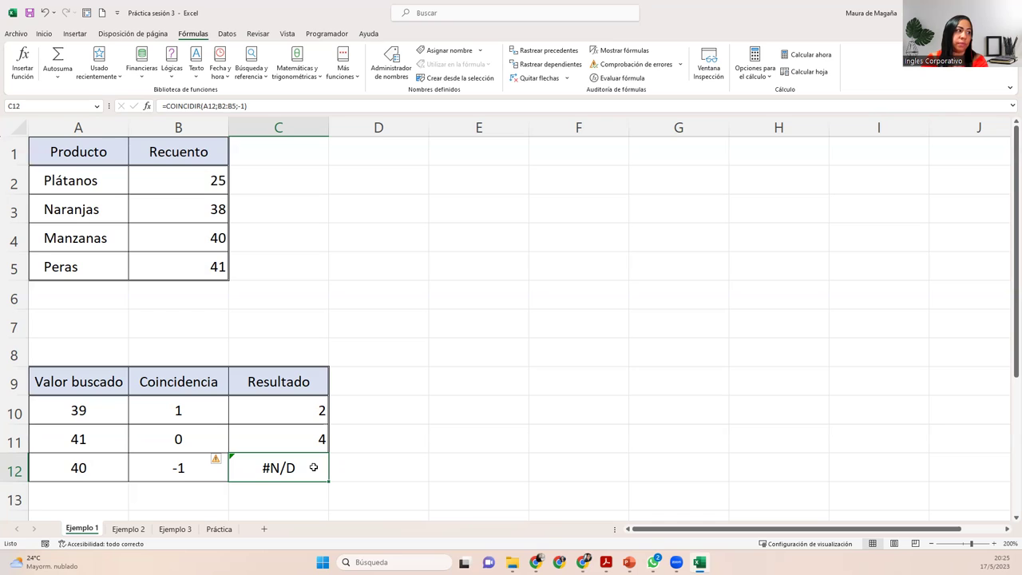
pyautogui.click(361, 466)
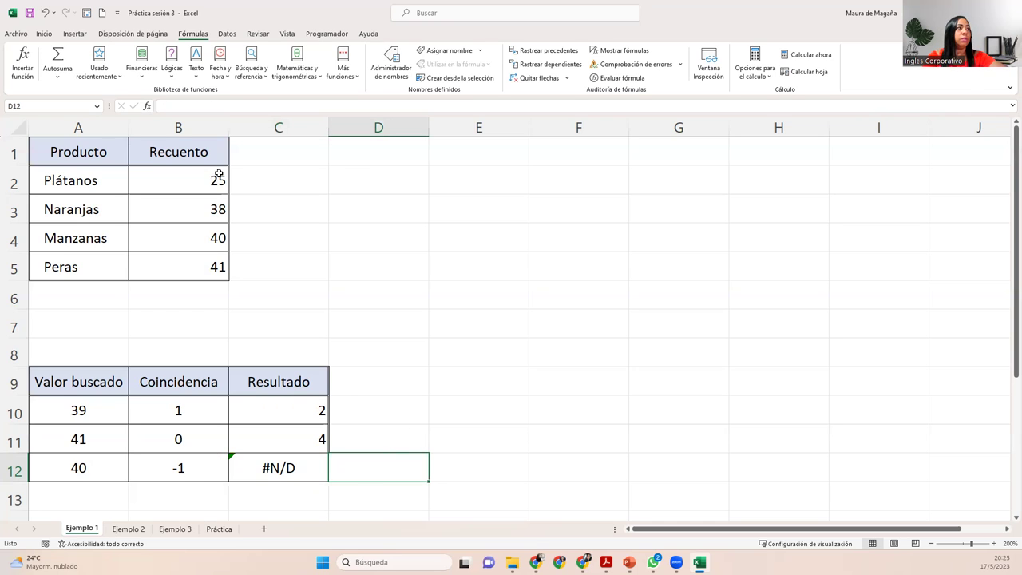
# Copy the Recuento column B1:B5 and paste it into C1:C5.
pyautogui.click(213, 145)
pyautogui.moveTo(218, 193); pyautogui.dragTo(216, 263)
pyautogui.hotkey('ctrl', 'c')
pyautogui.click(278, 148)
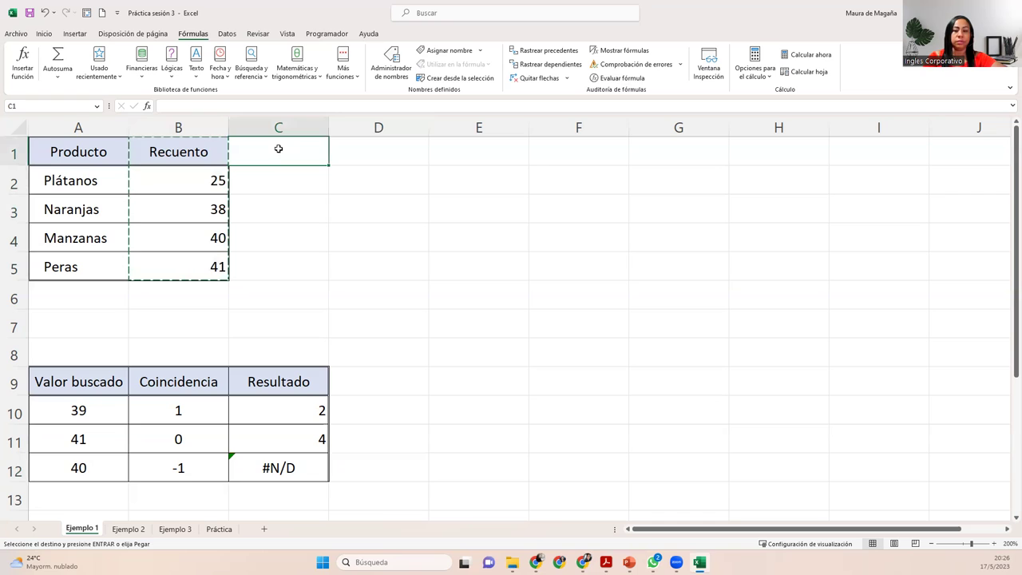
pyautogui.press('Return')
# Try overwriting C2 and C3 with 41 and 40, undo, then select C2:C5.
pyautogui.click(297, 174)
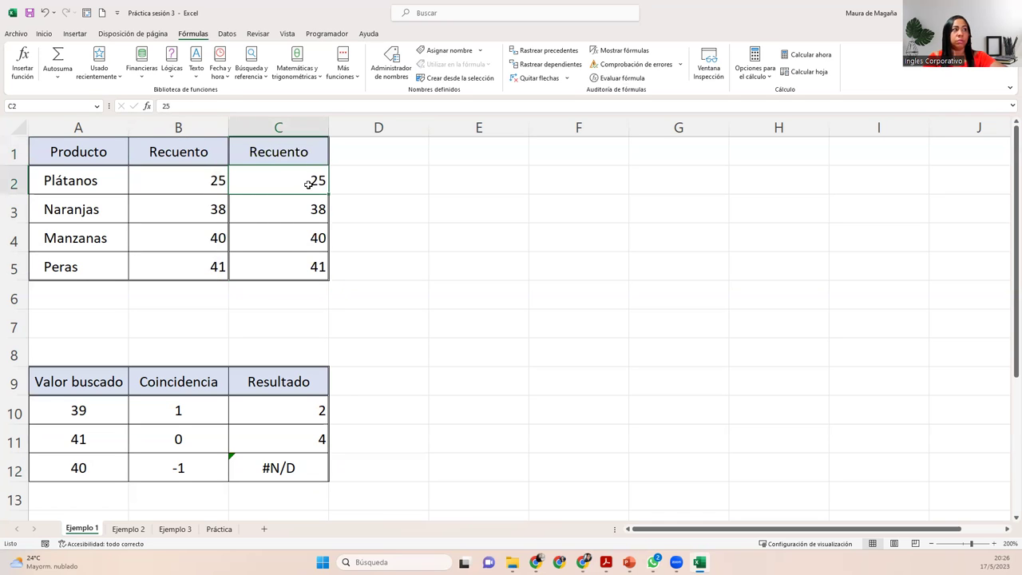
pyautogui.write('41')
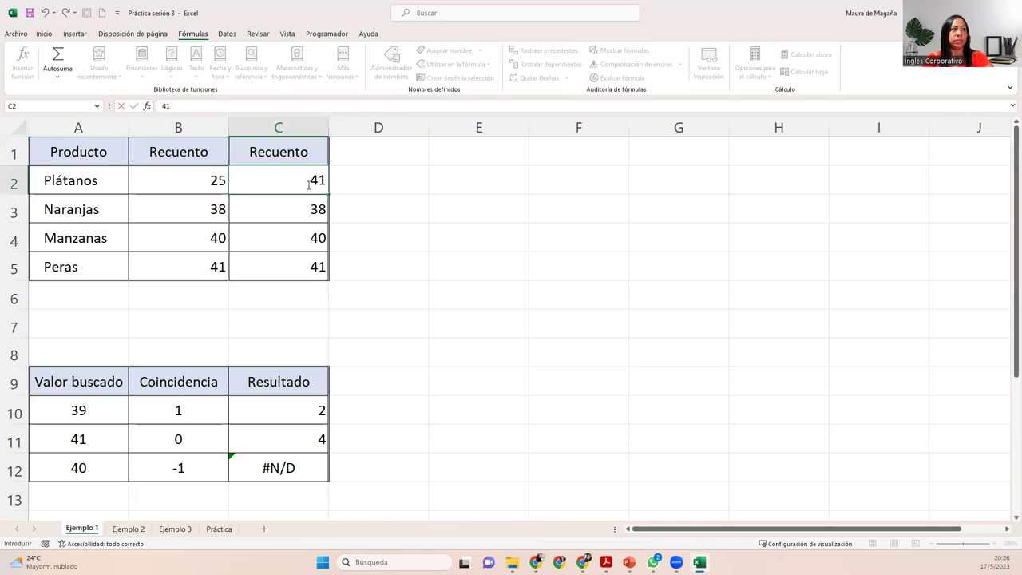
pyautogui.press('Return')
pyautogui.write('40')
pyautogui.press('Return')
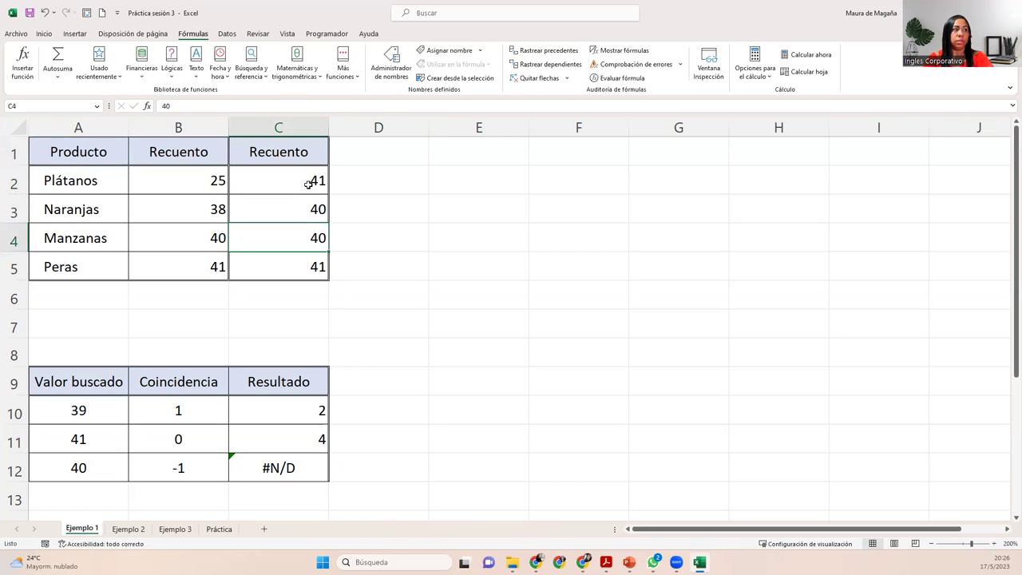
pyautogui.hotkey('ctrl', 'z')
pyautogui.hotkey('ctrl', 'z')
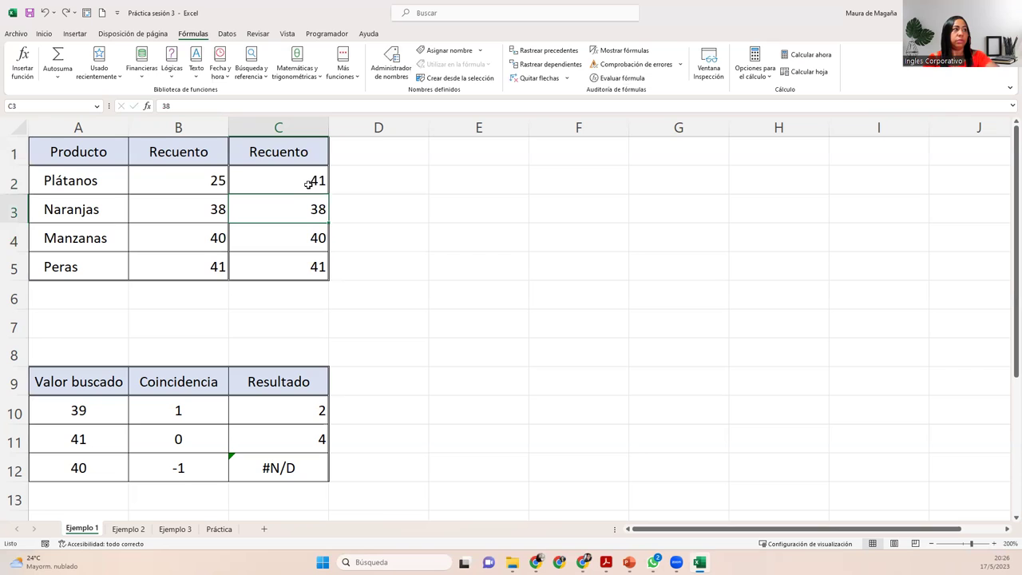
pyautogui.moveTo(310, 190); pyautogui.dragTo(311, 262)
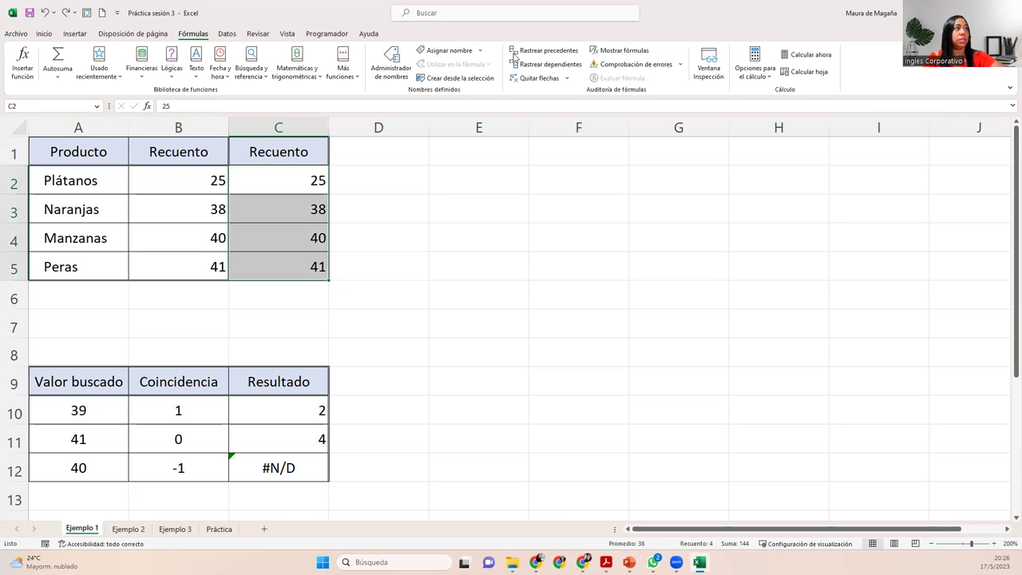
# Sort column C largest to smallest, continuing with the current selection only.
pyautogui.click(228, 32)
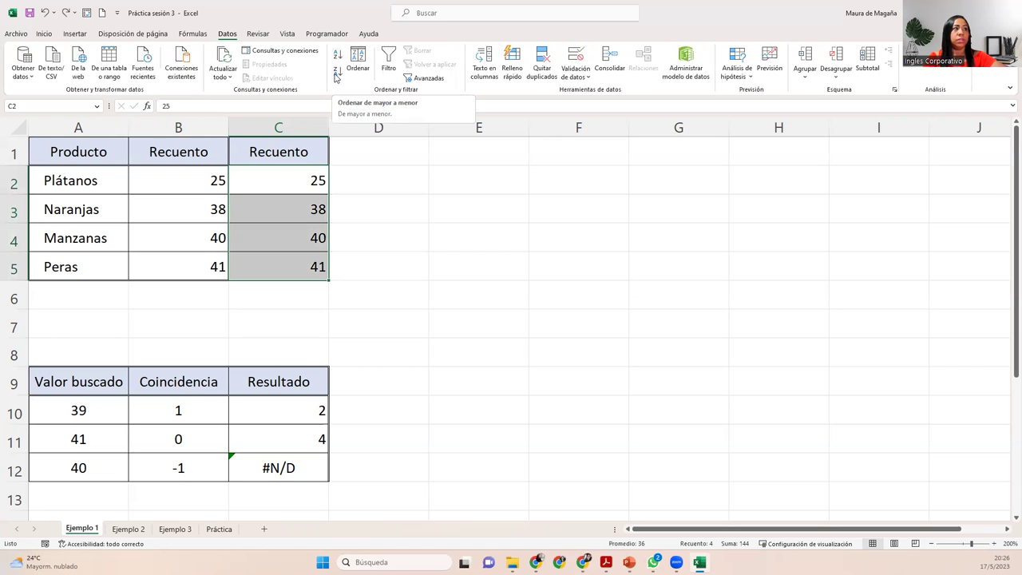
pyautogui.click(337, 73)
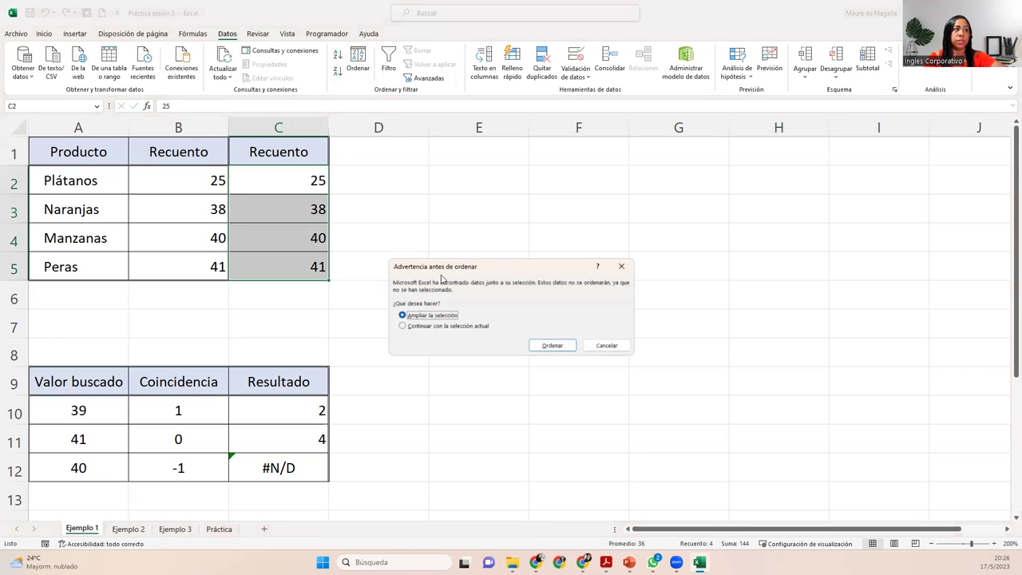
pyautogui.click(435, 326)
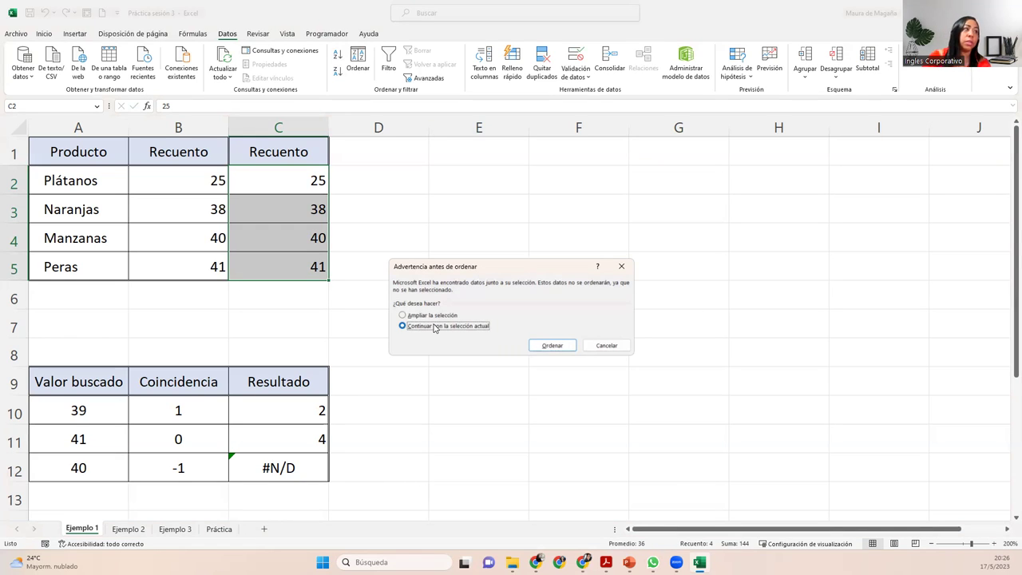
pyautogui.click(554, 345)
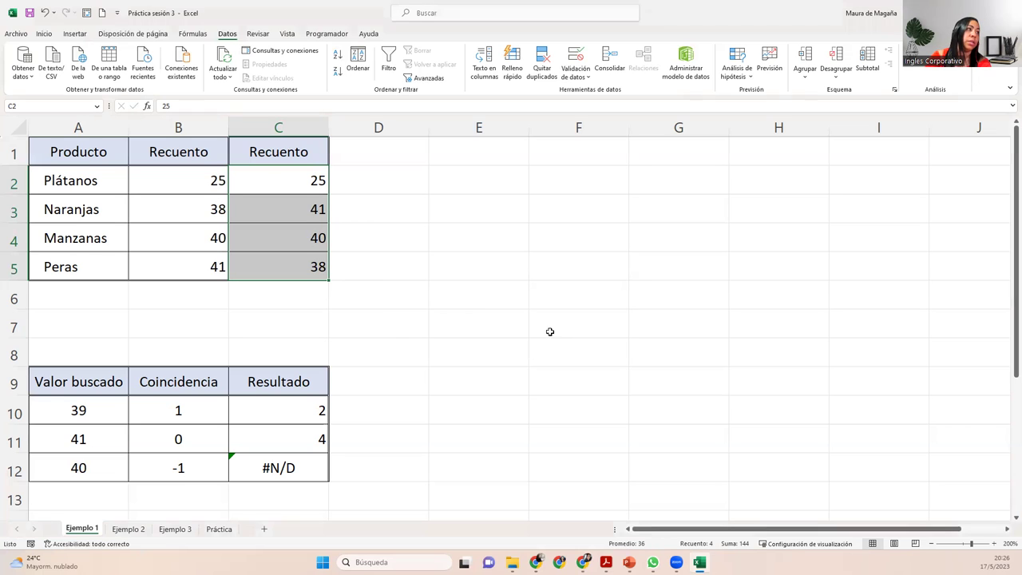
# Reselect the second Recuento values and re-run the descending sort on the selection only.
pyautogui.click(289, 180)
pyautogui.moveTo(292, 168); pyautogui.dragTo(308, 267)
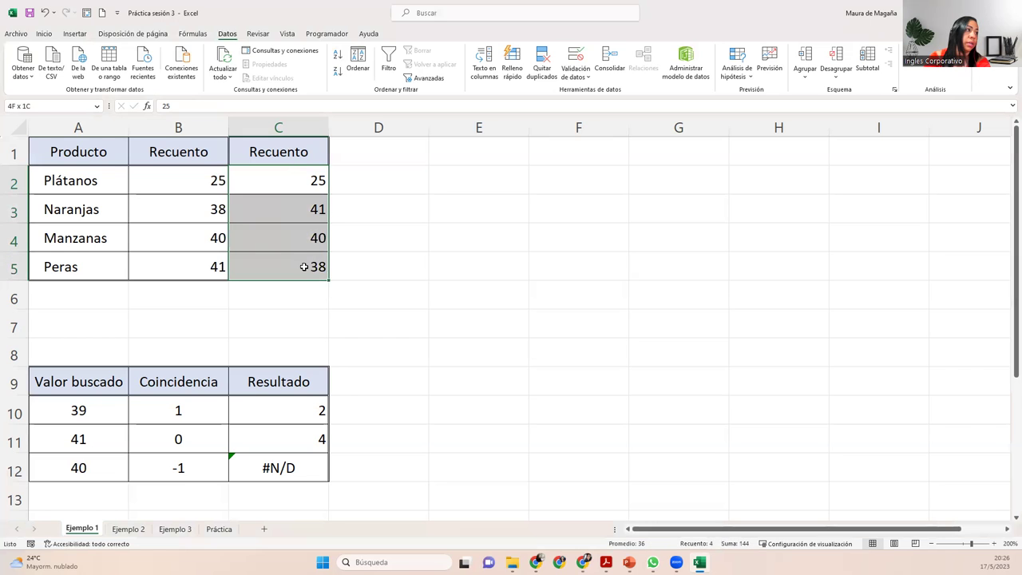
pyautogui.click(339, 74)
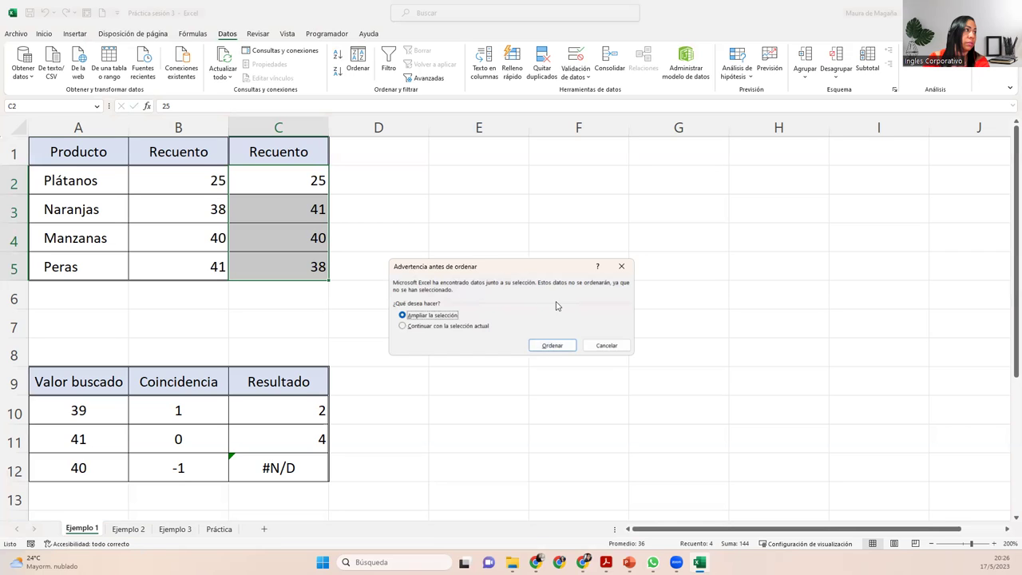
pyautogui.click(483, 327)
pyautogui.click(550, 345)
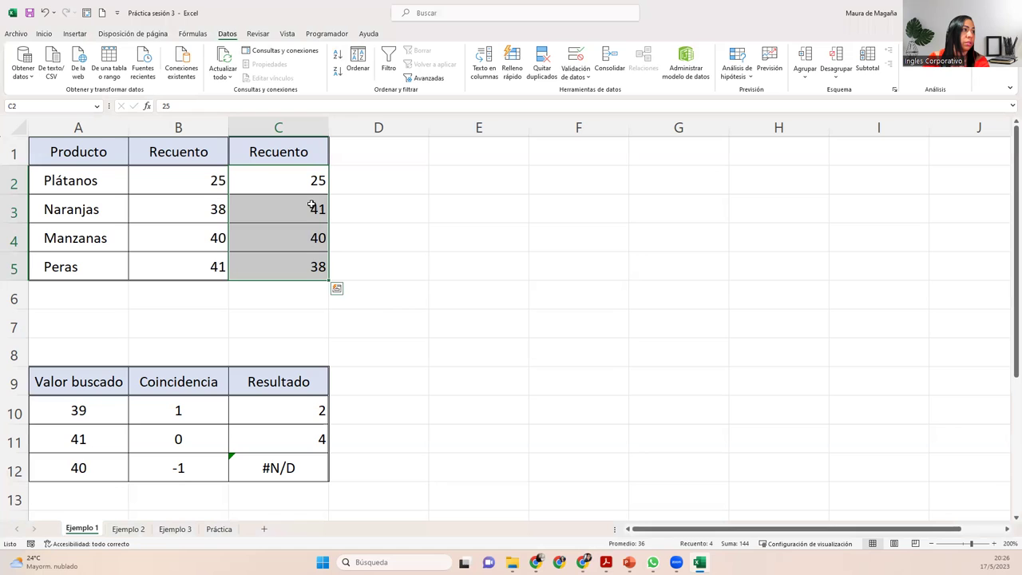
# Custom-sort C2:C5 De mayor a menor without headers, giving 41, 40, 38, 25.
pyautogui.click(292, 186)
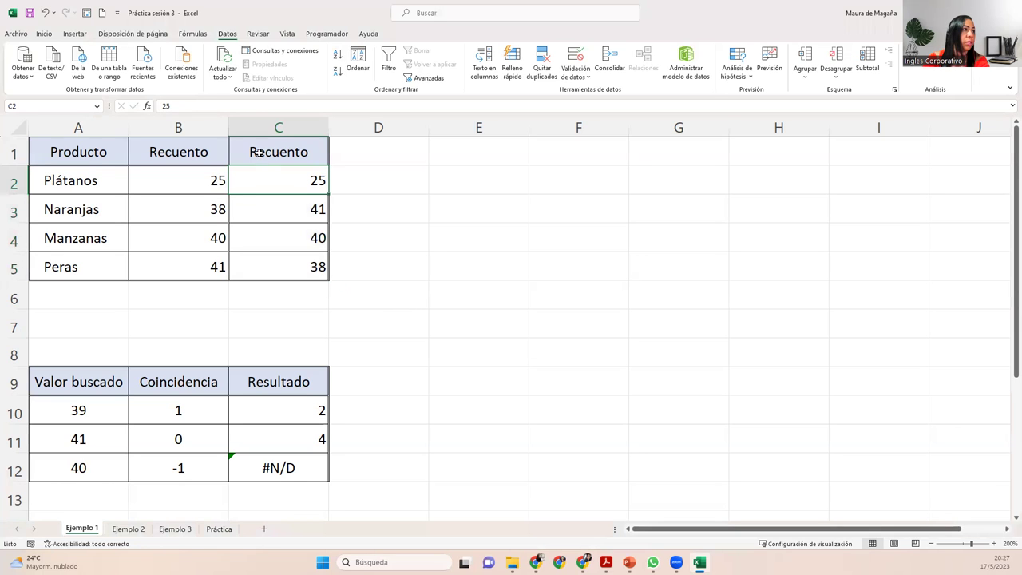
pyautogui.moveTo(254, 181); pyautogui.dragTo(267, 262)
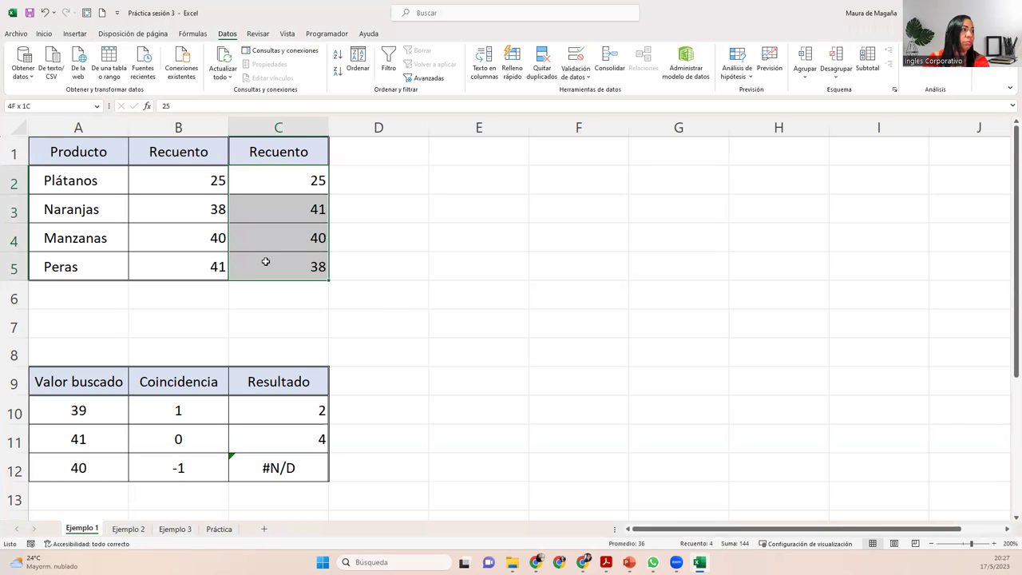
pyautogui.click(372, 61)
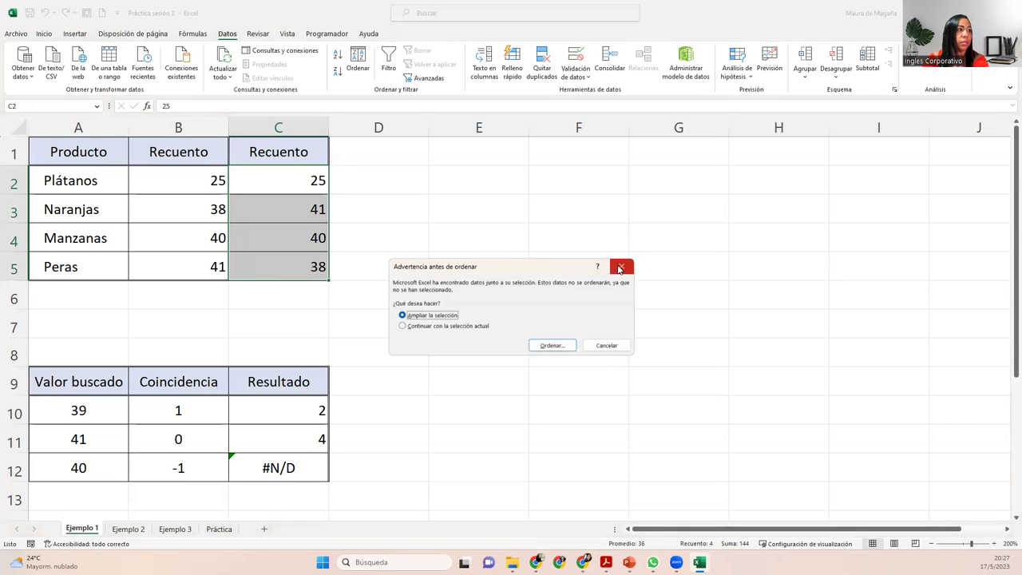
pyautogui.click(475, 326)
pyautogui.click(552, 346)
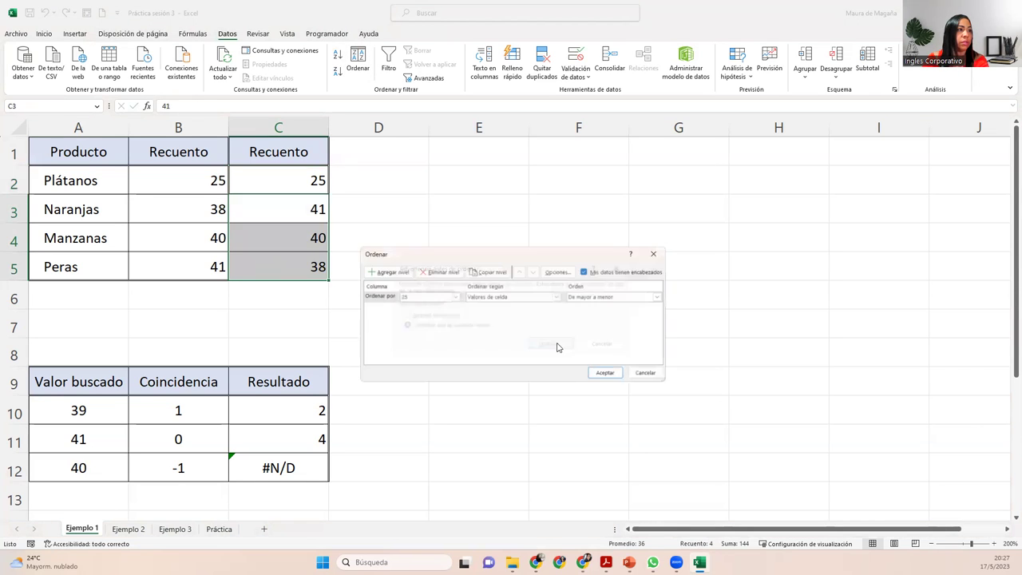
pyautogui.click(585, 270)
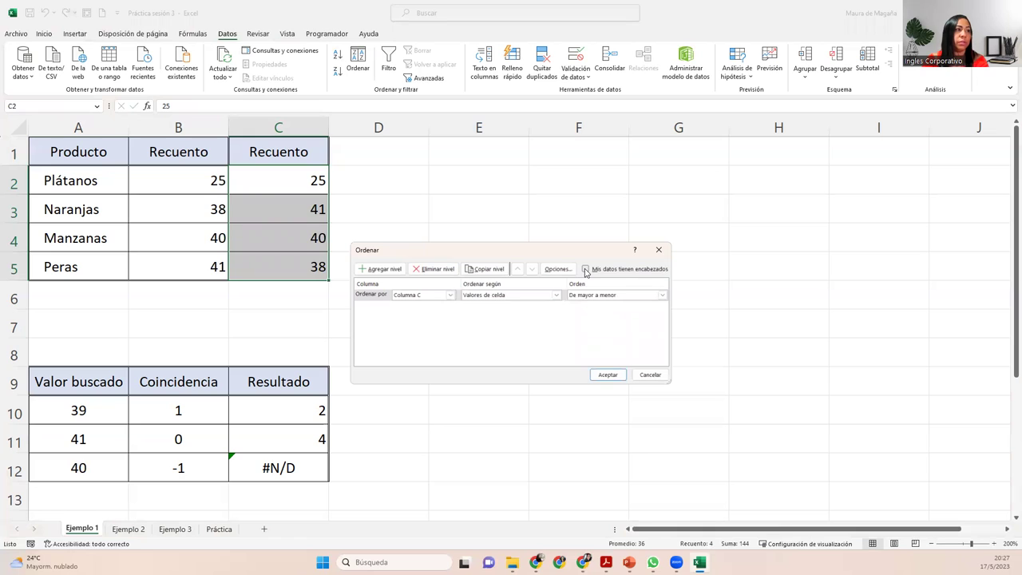
pyautogui.click(613, 375)
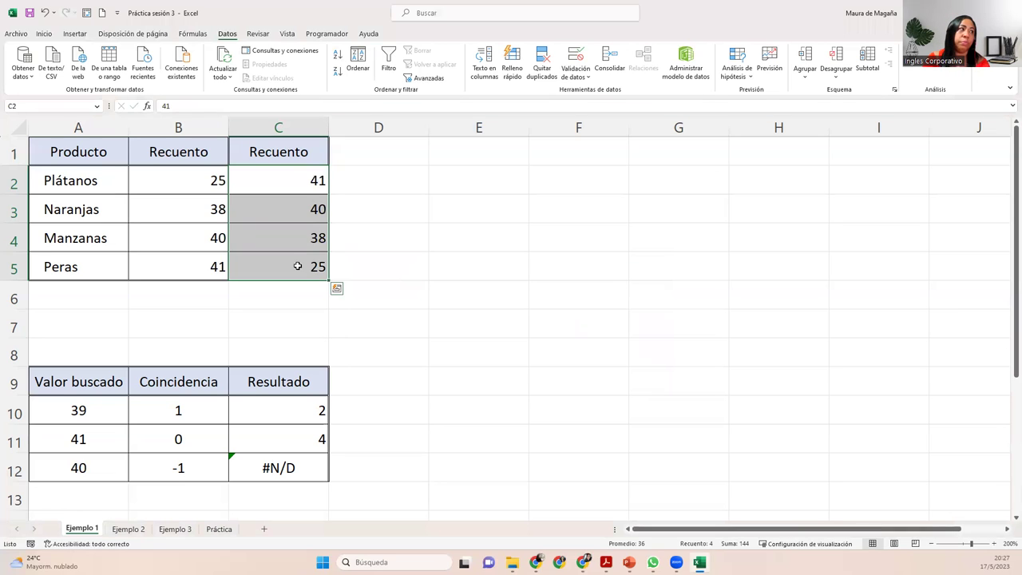
pyautogui.click(297, 266)
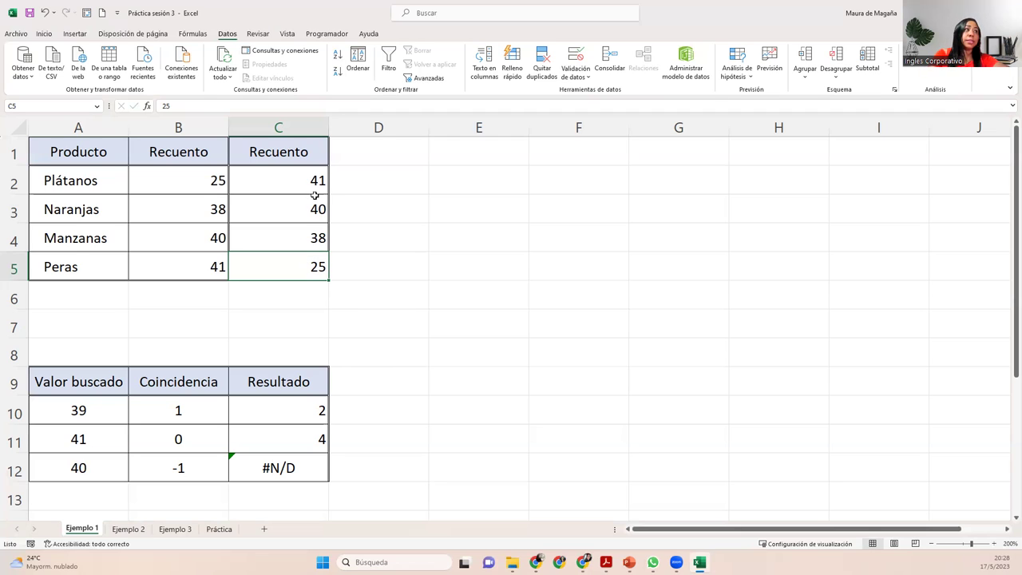
pyautogui.moveTo(318, 183); pyautogui.dragTo(317, 264)
pyautogui.click(357, 56)
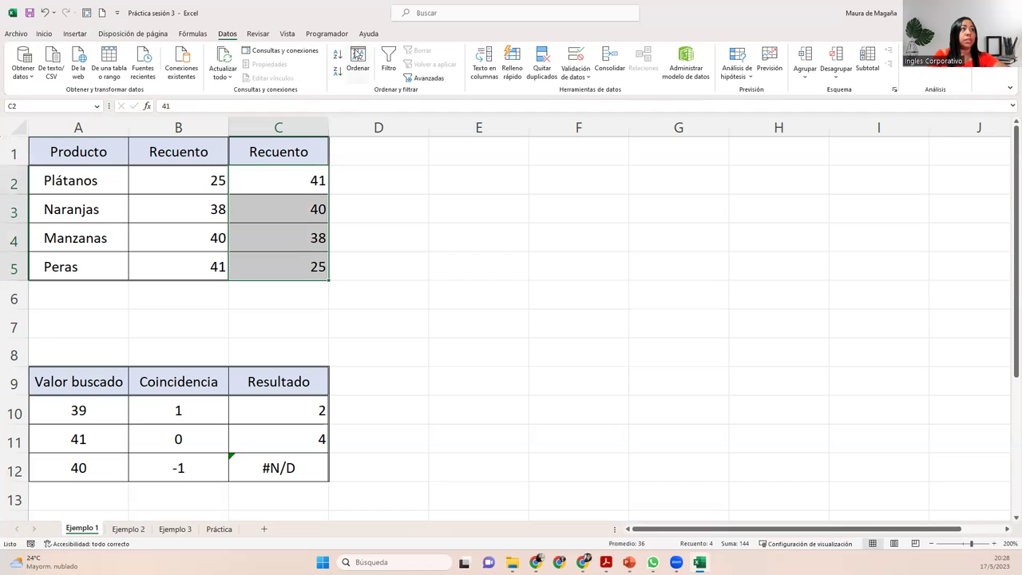
pyautogui.click(443, 325)
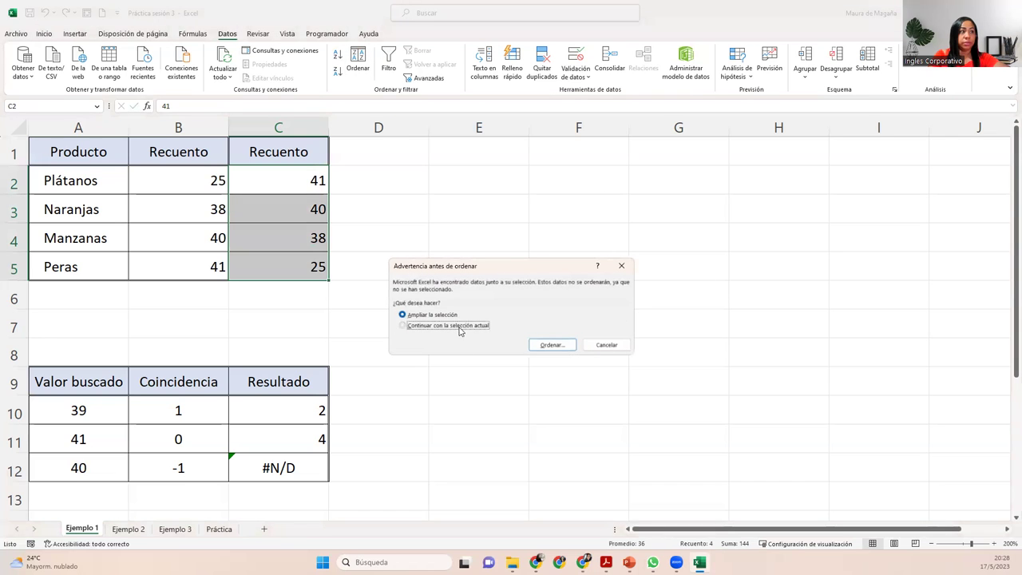
pyautogui.click(552, 344)
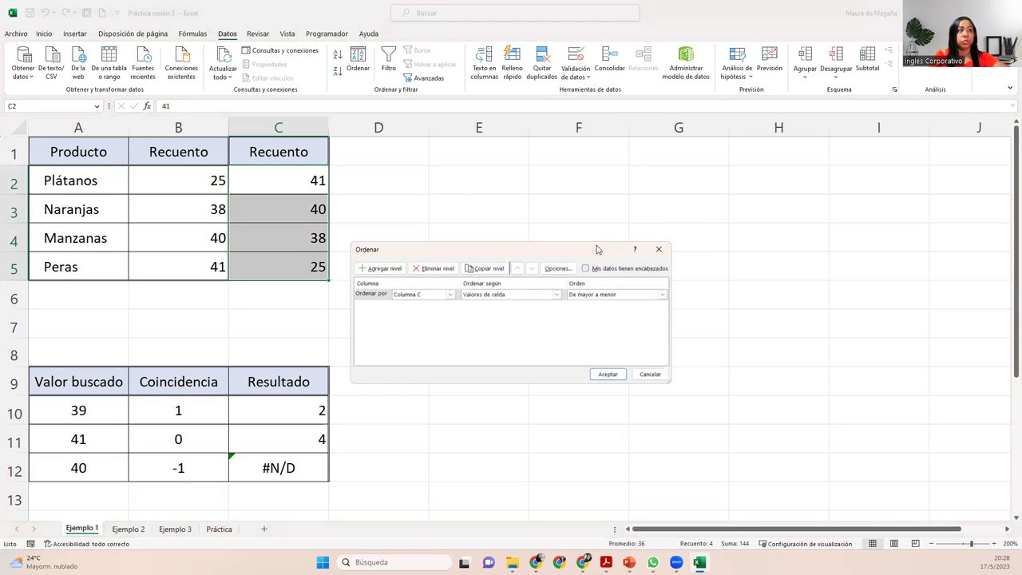
pyautogui.moveTo(597, 250); pyautogui.dragTo(622, 161)
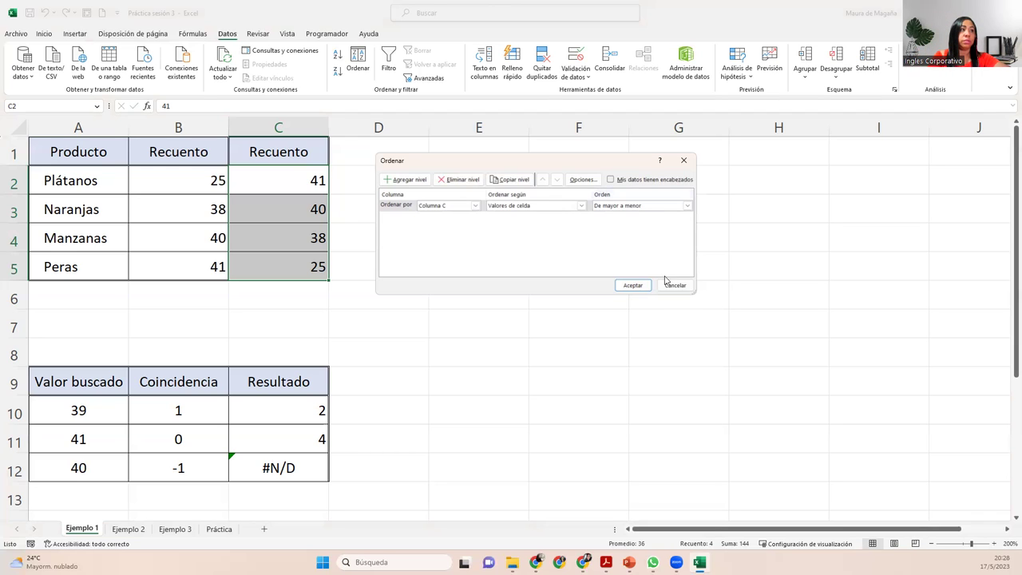
pyautogui.click(632, 284)
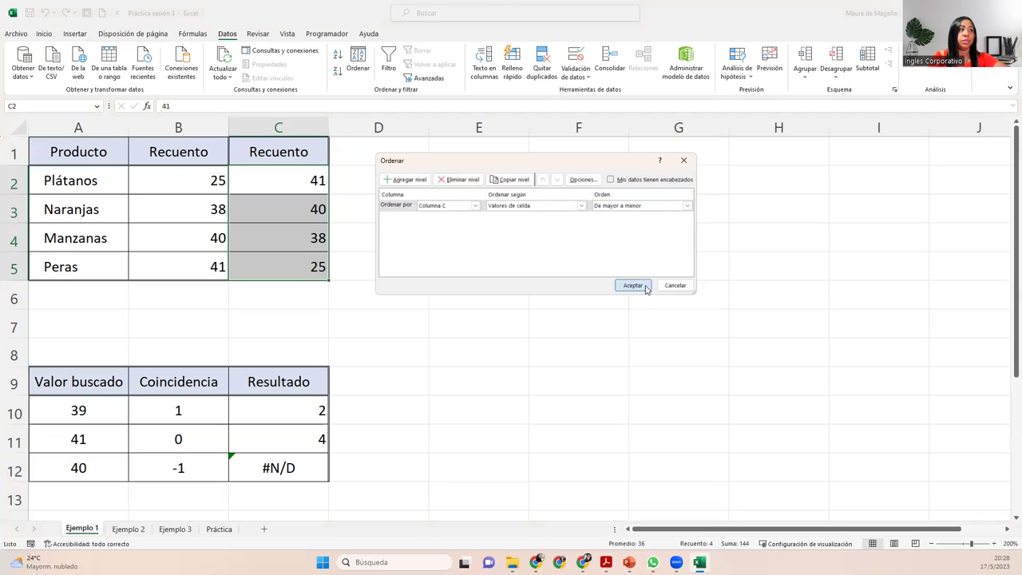
pyautogui.click(295, 181)
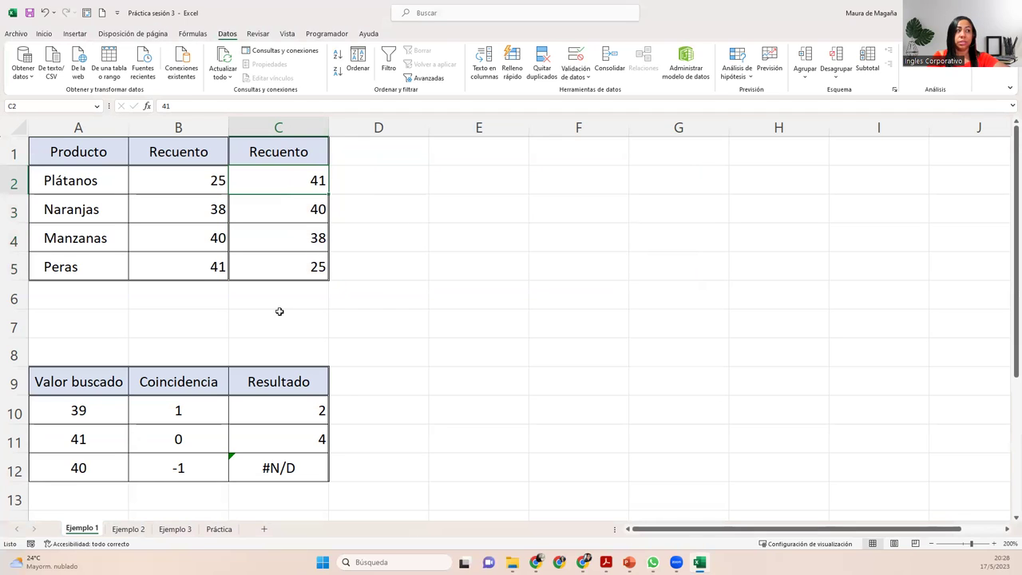
pyautogui.click(308, 467)
pyautogui.click(281, 502)
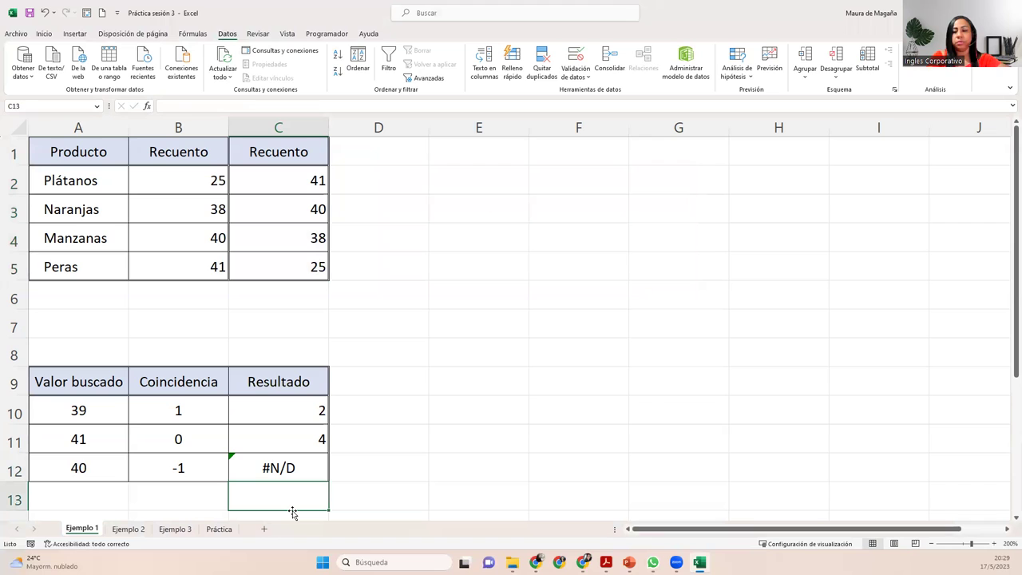
pyautogui.write('=coinci')
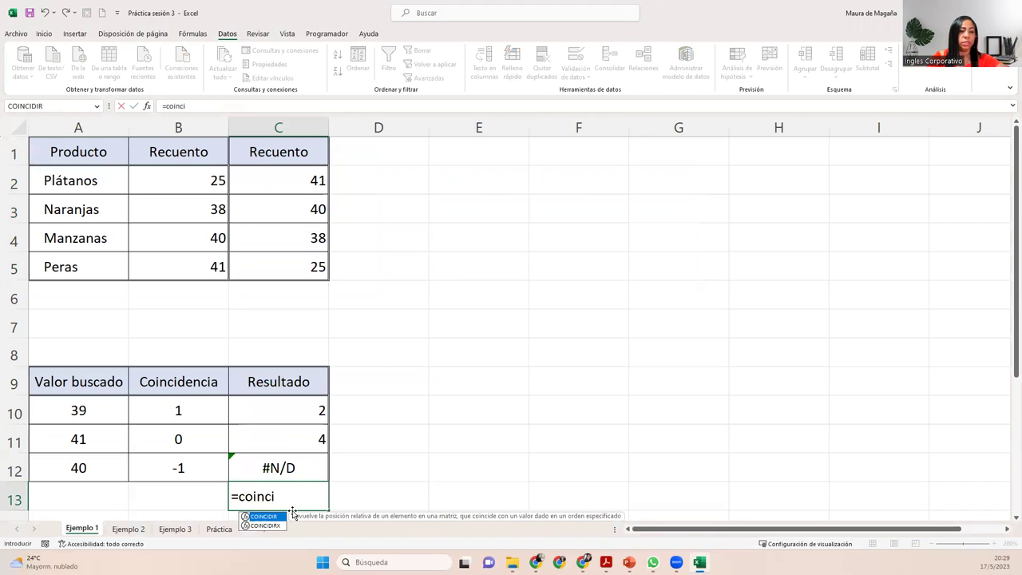
# Enter =COINCIDIR(A12;C2:C5;-1) in C13, returning 2, and review the formula.
pyautogui.press('Tab')
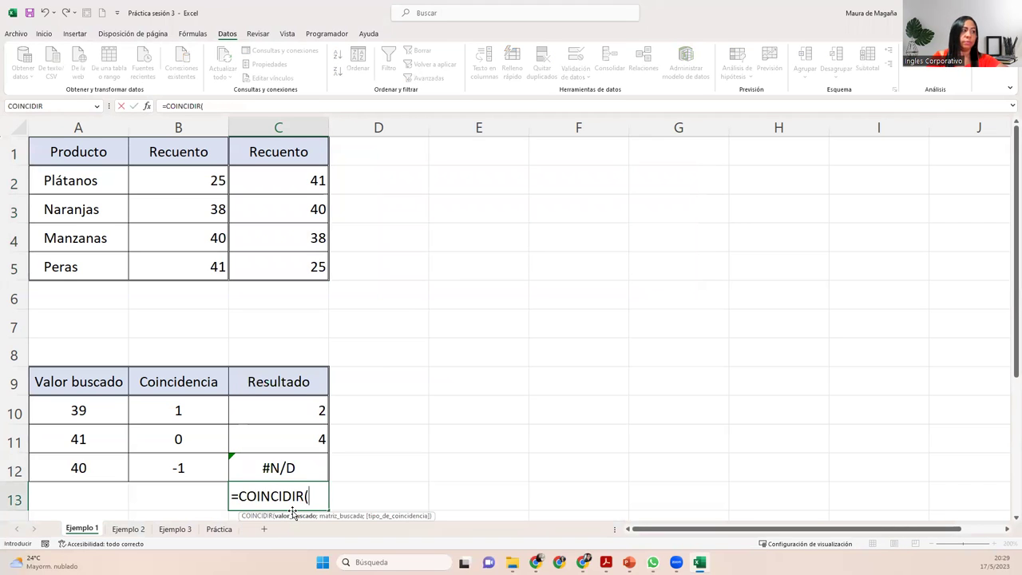
pyautogui.click(99, 474)
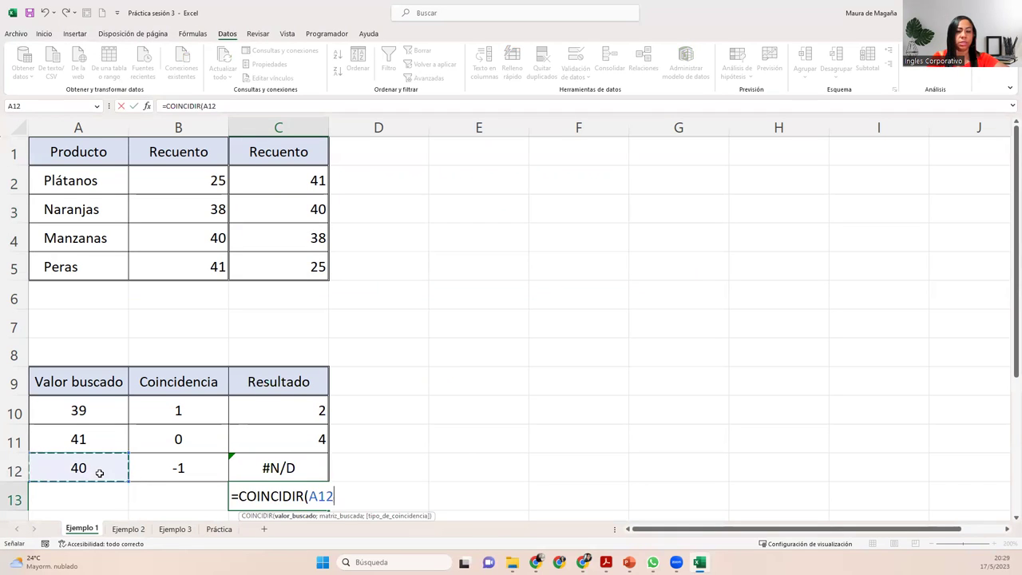
pyautogui.write(';')
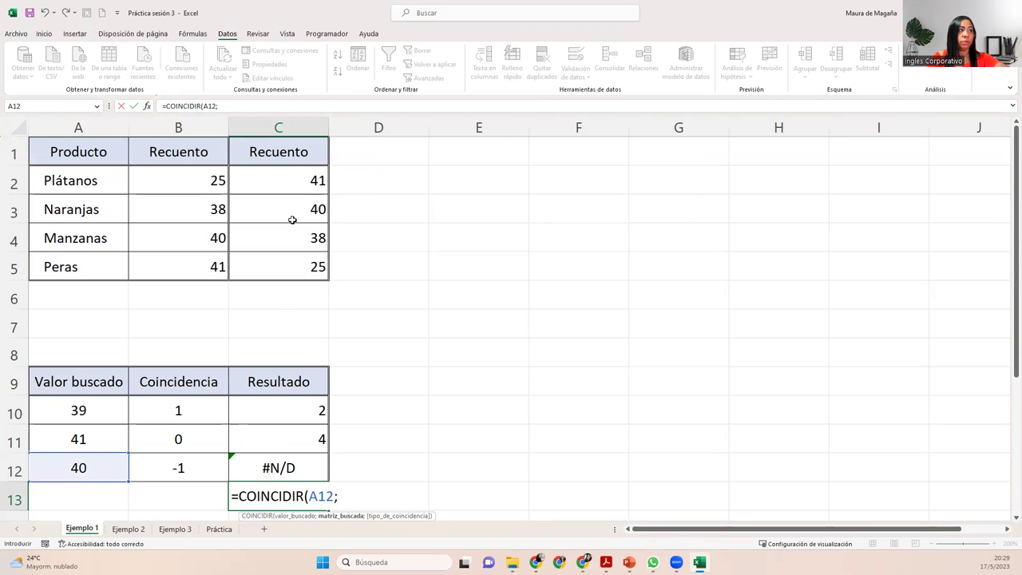
pyautogui.moveTo(310, 179); pyautogui.dragTo(311, 261)
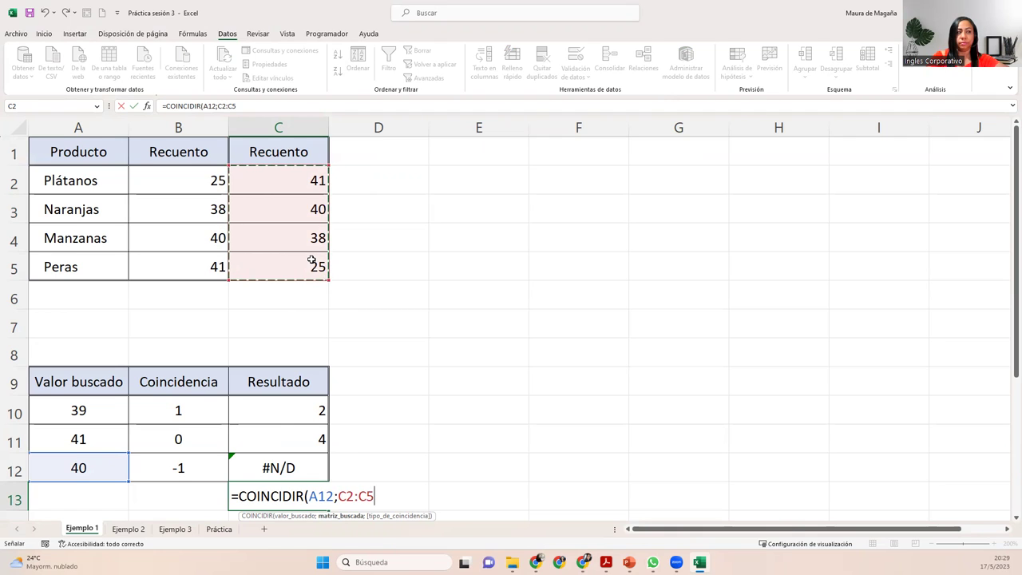
pyautogui.write(';')
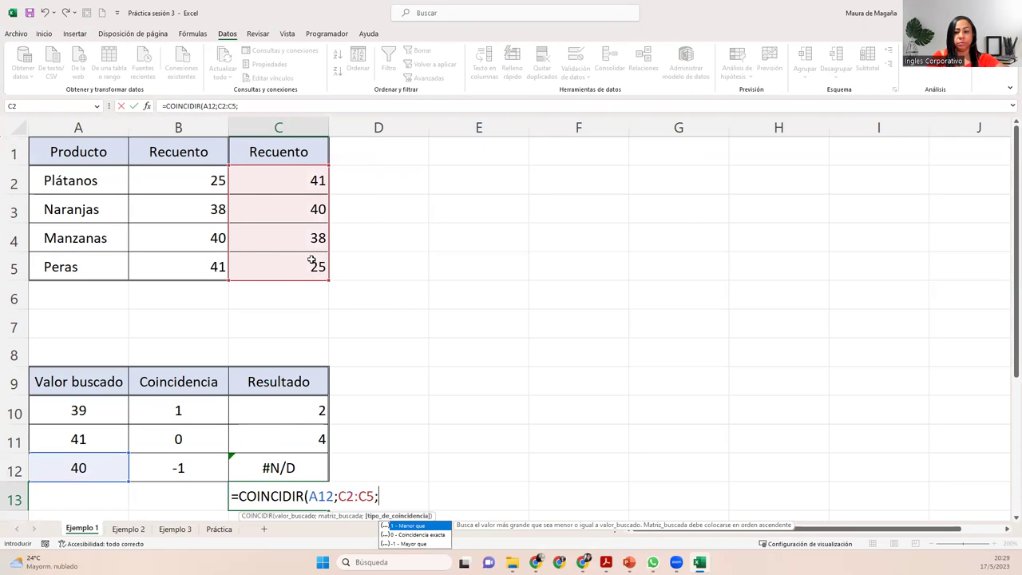
pyautogui.write('-1)')
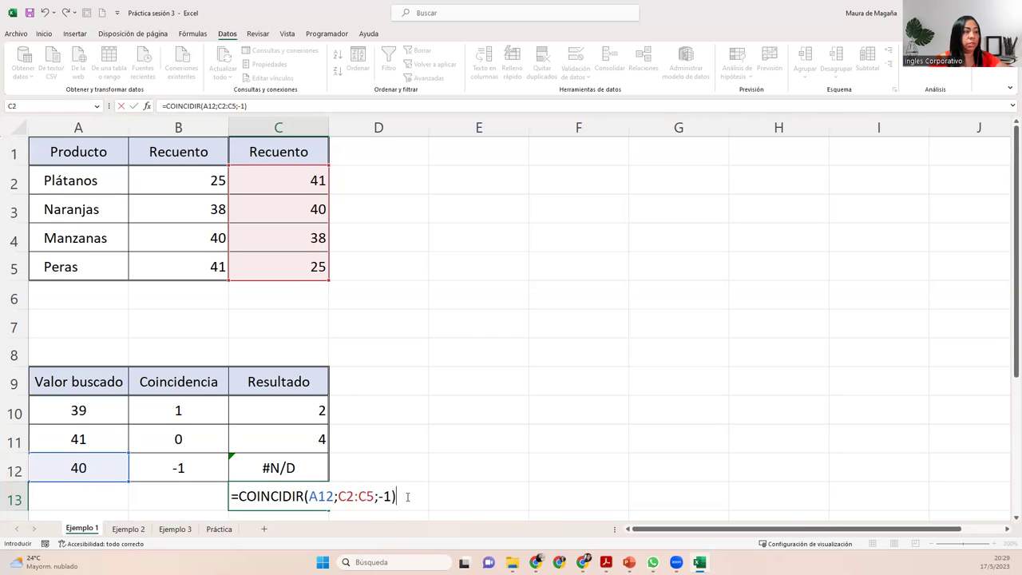
pyautogui.press('Return')
pyautogui.doubleClick(312, 471)
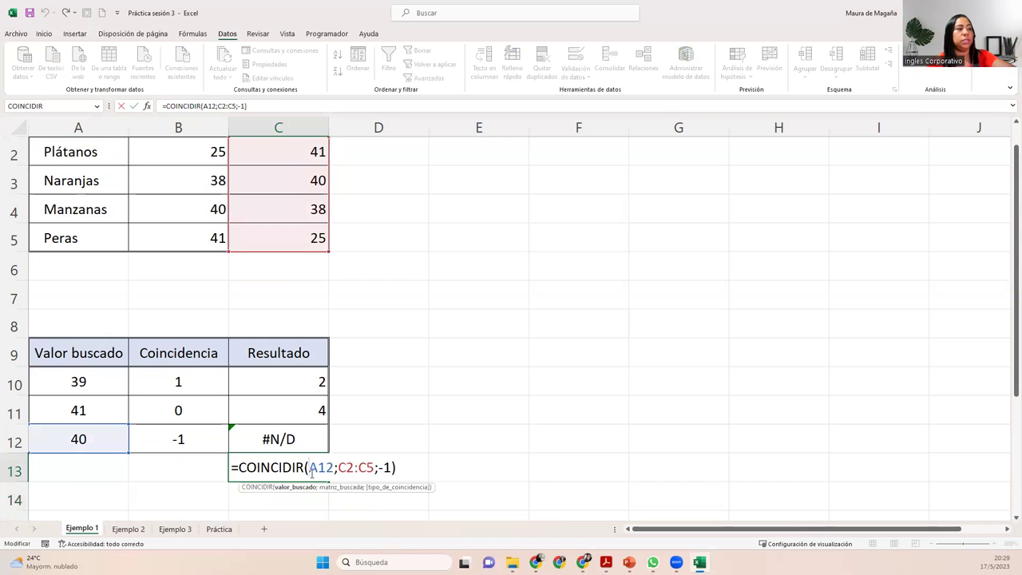
pyautogui.press('Escape')
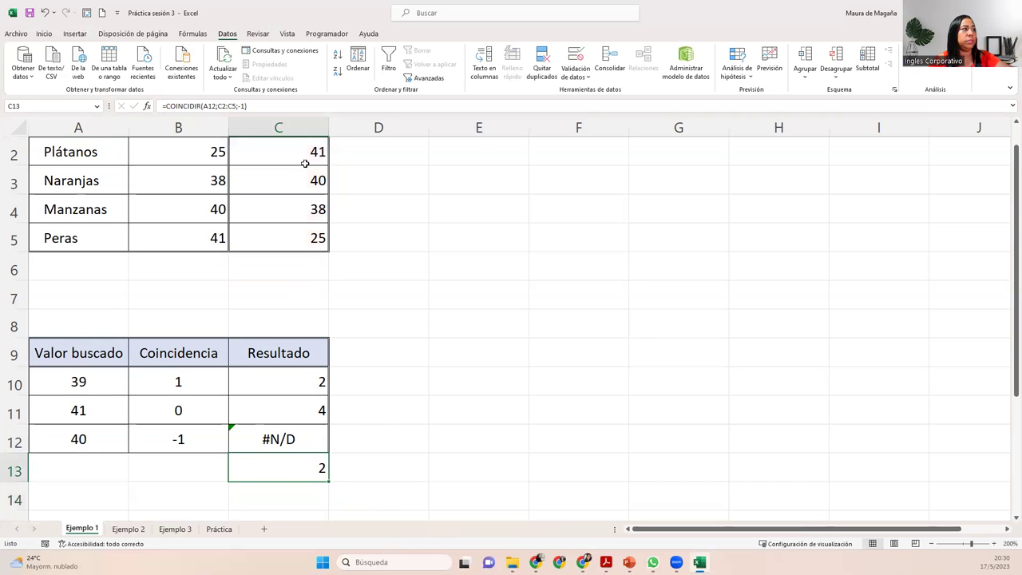
pyautogui.scroll(1, 1008, 162)
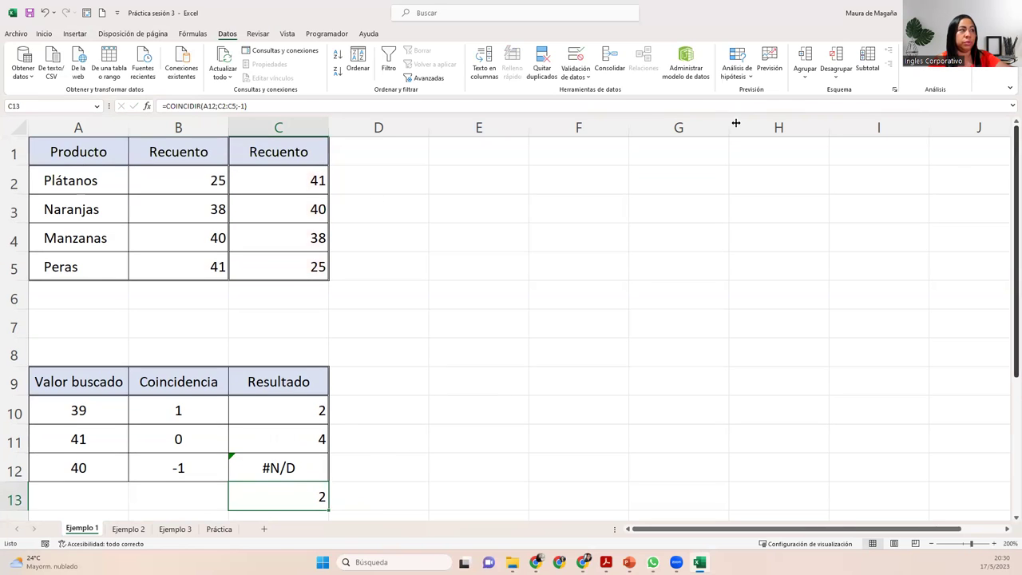
# Check C3's value 40, then open C12's =COINCIDIR(A12;B2:B5;-1) for editing.
pyautogui.click(276, 208)
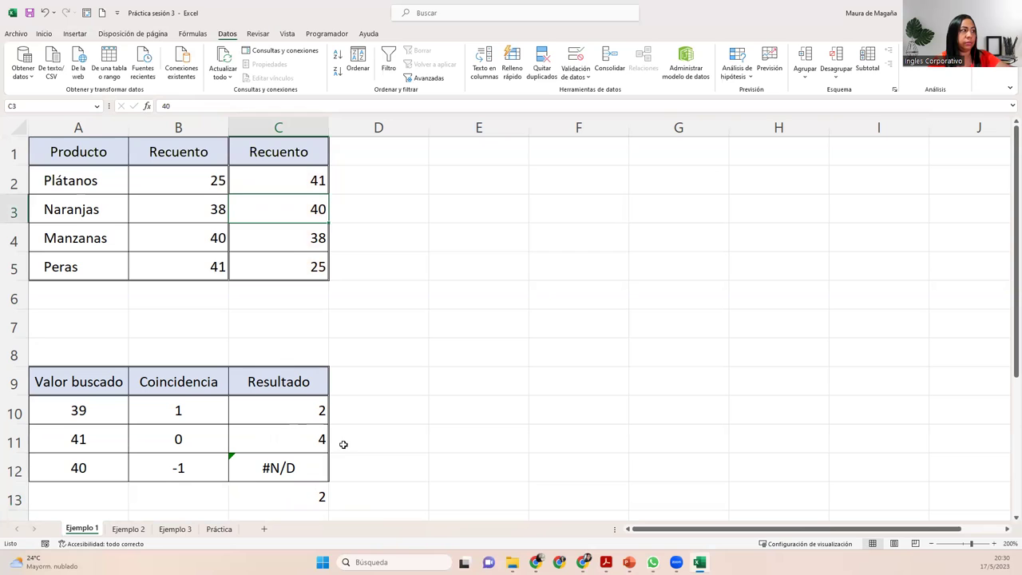
pyautogui.click(293, 469)
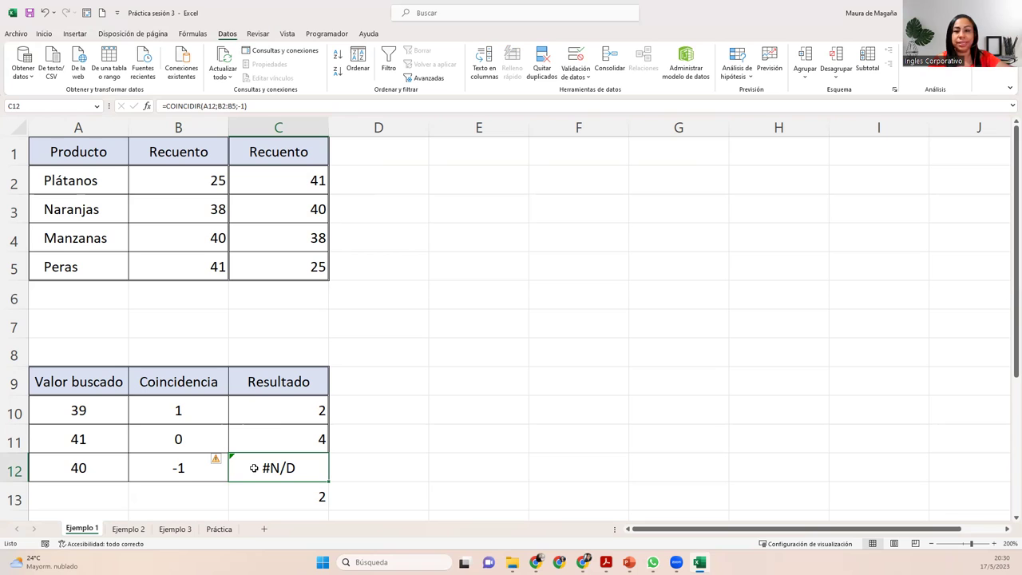
pyautogui.doubleClick(254, 468)
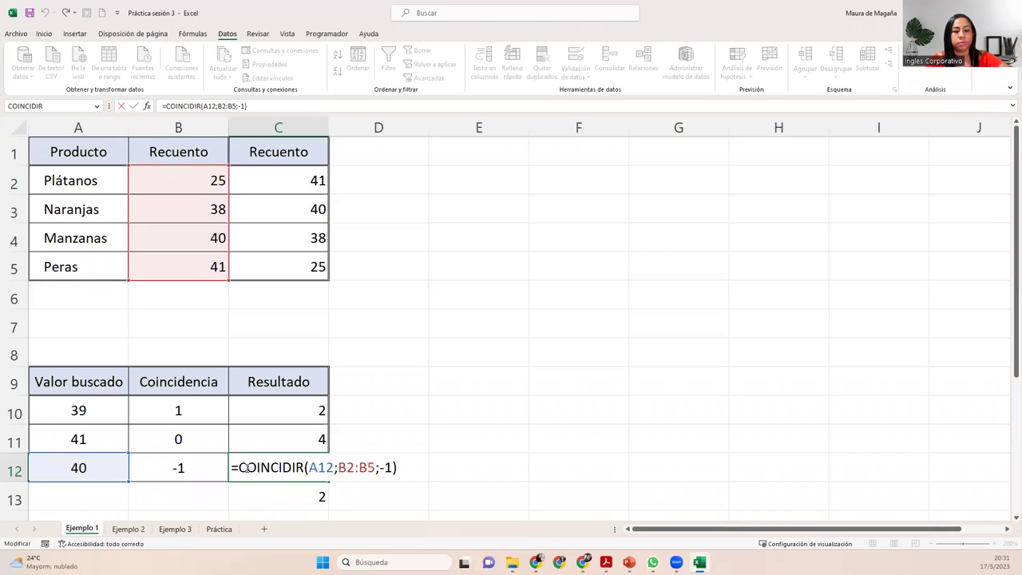
# Rewrite C12 as =SI.ERROR(COINCIDIR(A12;B2:B5;-1);"Datos deben estar de forma descendente").
pyautogui.write('si.e')
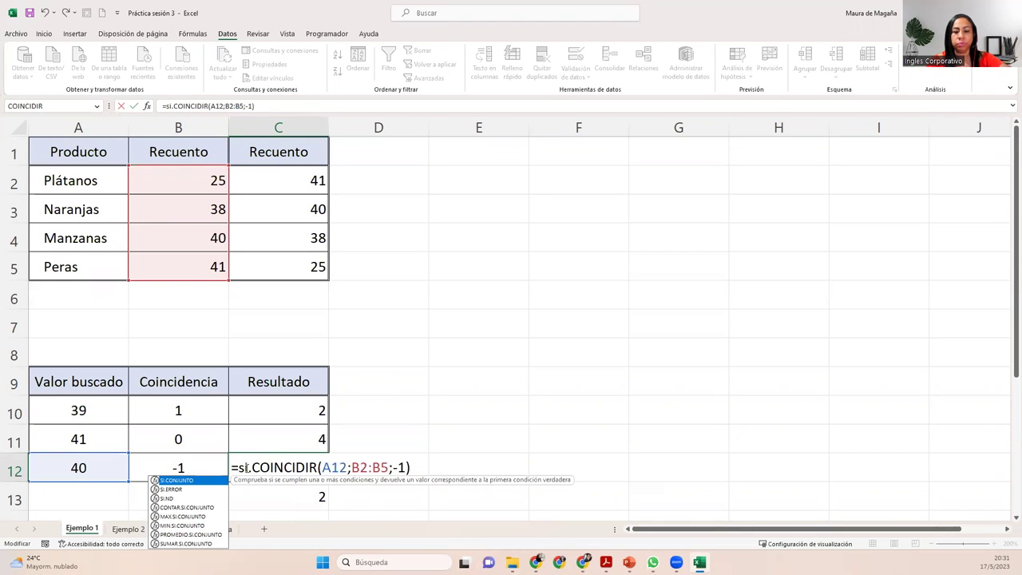
pyautogui.write('rr')
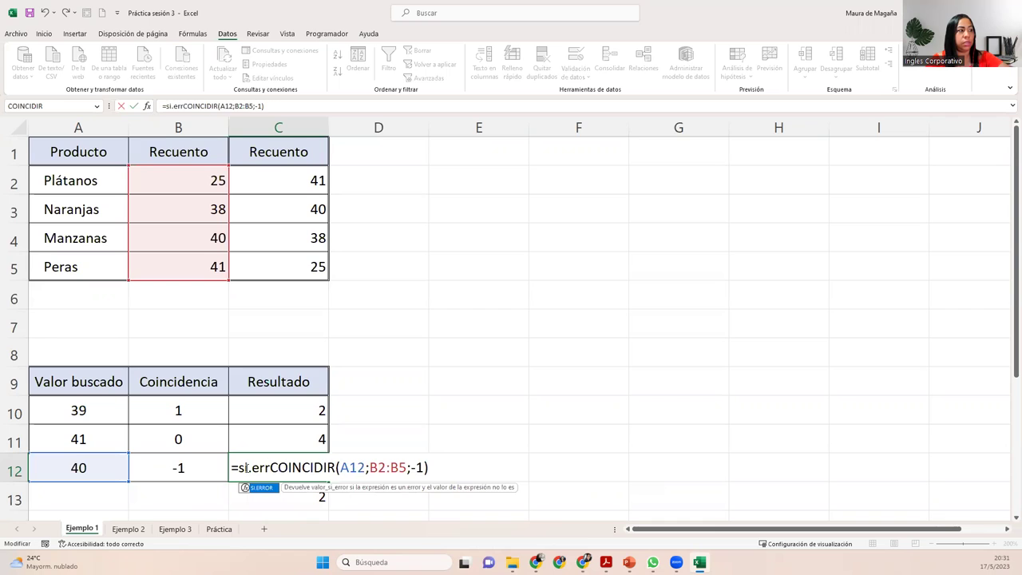
pyautogui.press('Tab')
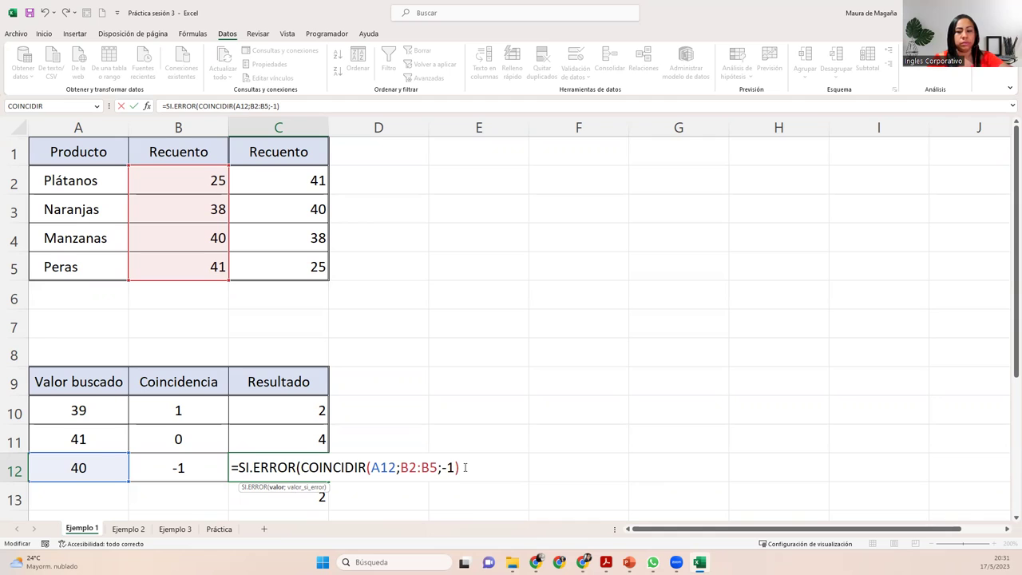
pyautogui.write(';')
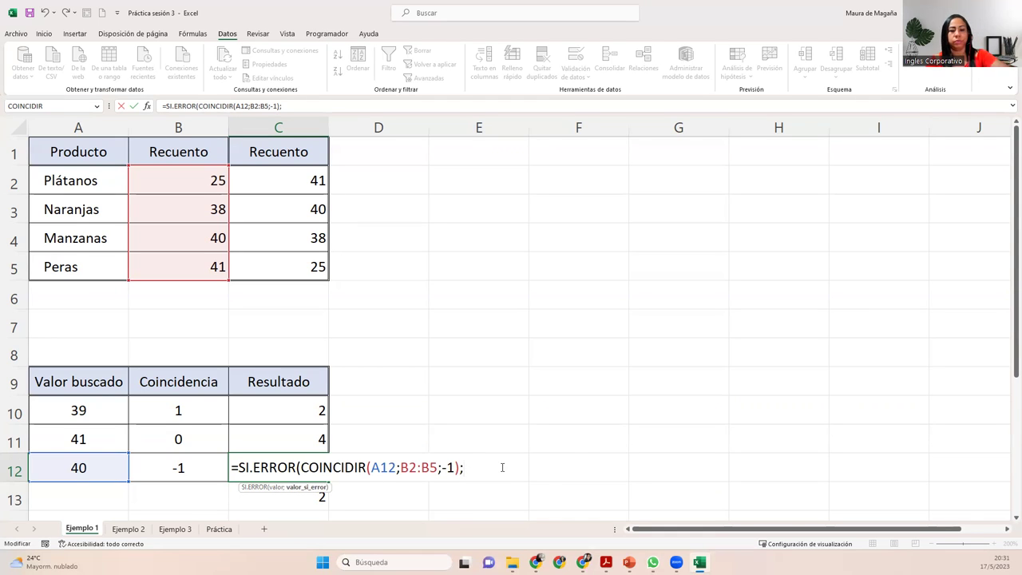
pyautogui.write('"')
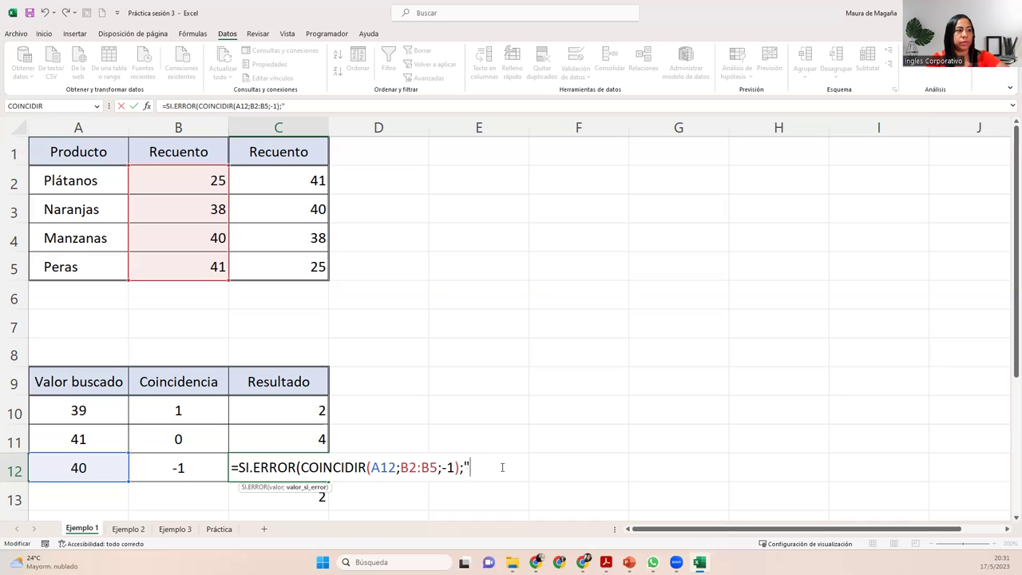
pyautogui.write('Datos')
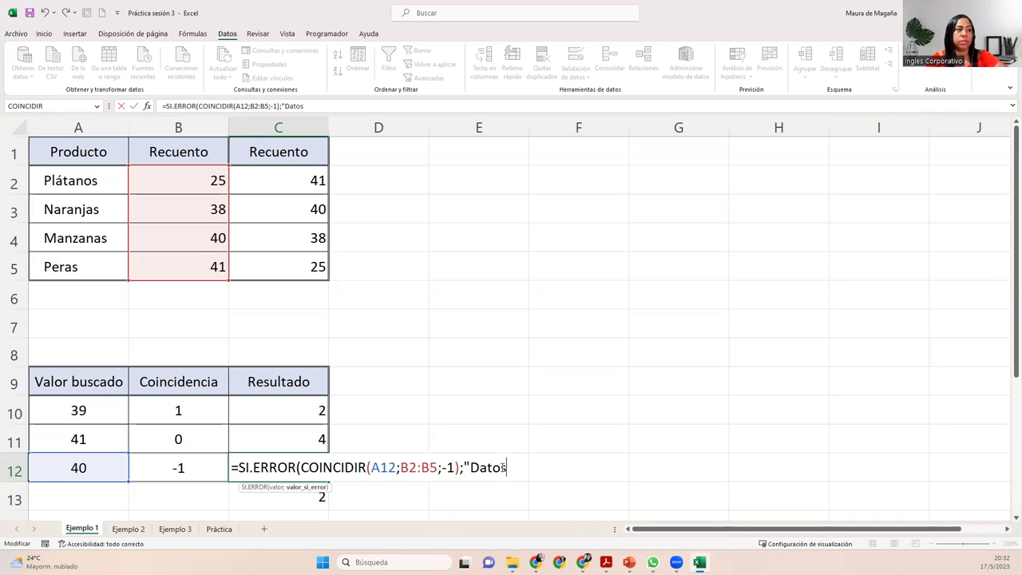
pyautogui.write(' deben estar de forma ')
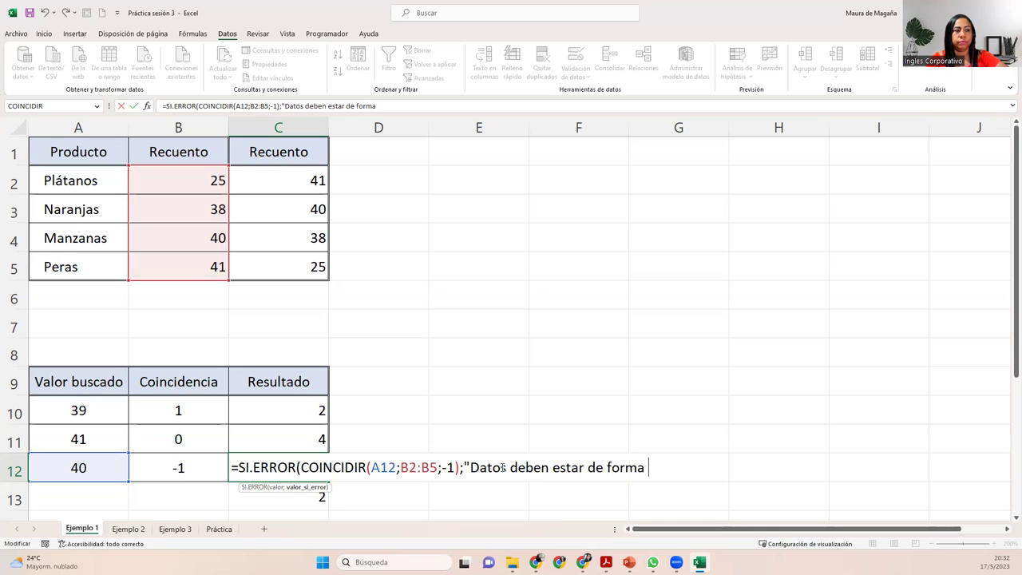
pyautogui.write('descendente')
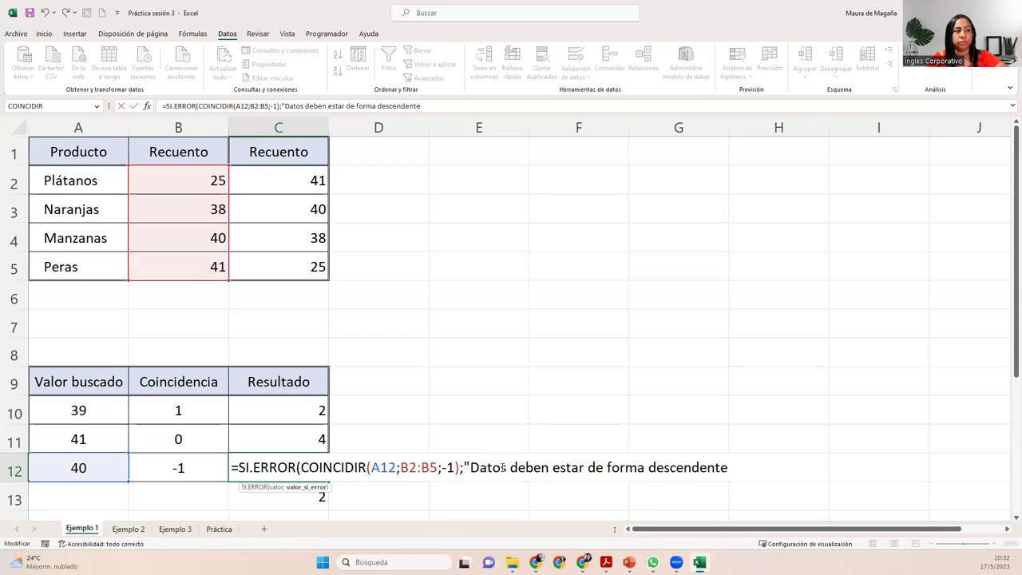
pyautogui.write('")')
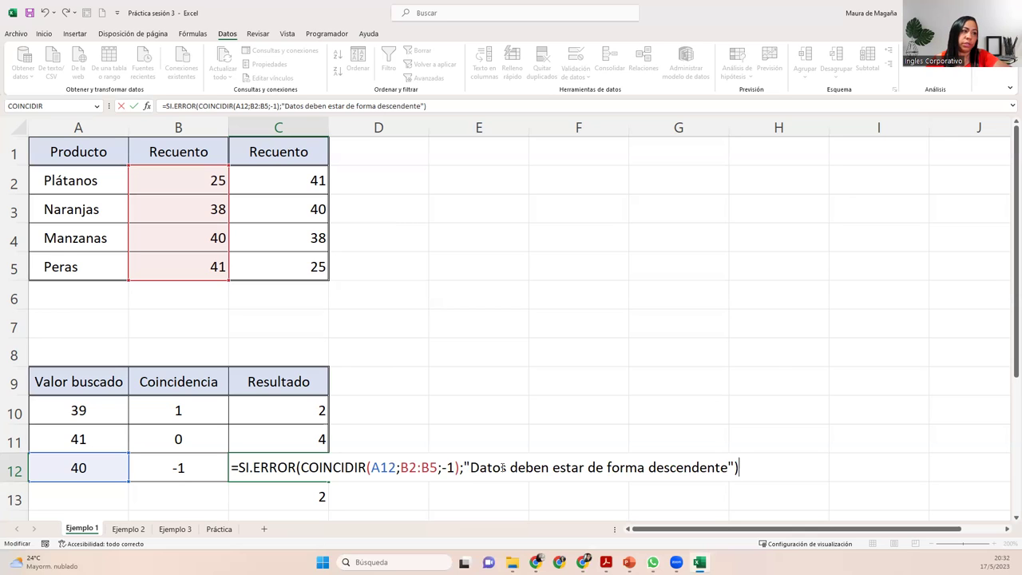
# Replace C12's fallback message with "Verifique el orden de los datos", capital V included.
pyautogui.moveTo(727, 467); pyautogui.dragTo(471, 480)
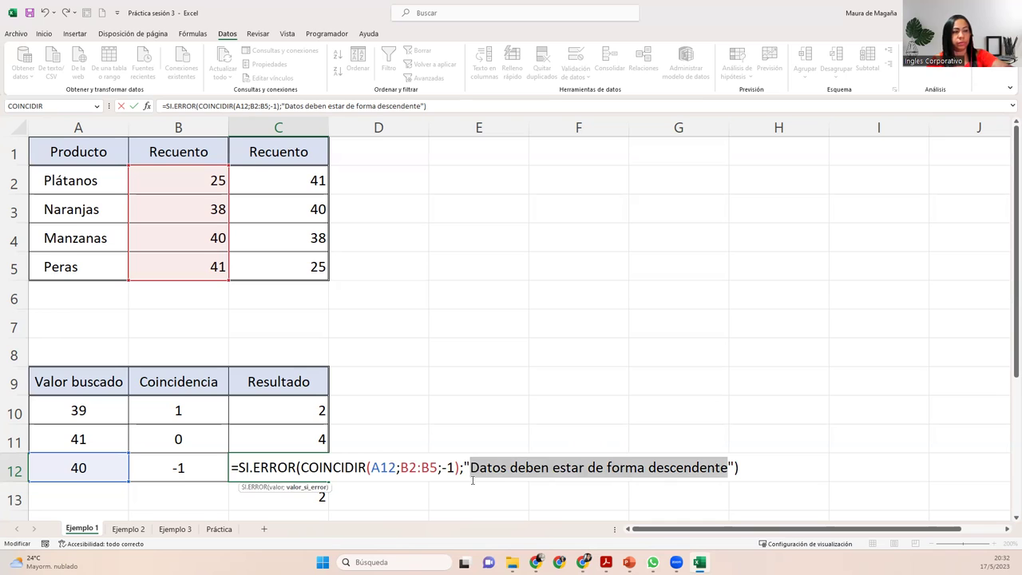
pyautogui.write('verifi')
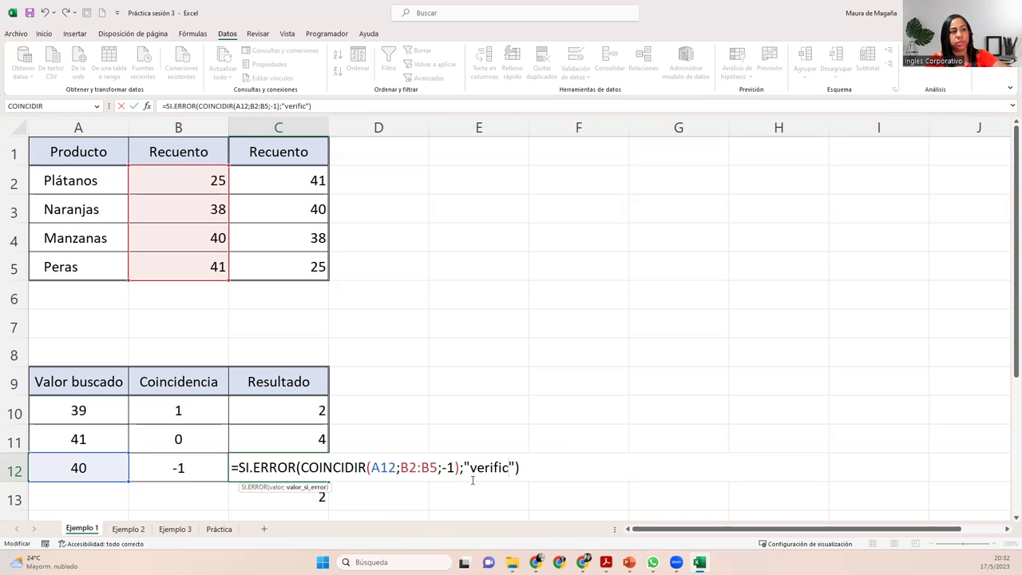
pyautogui.write('que el orde')
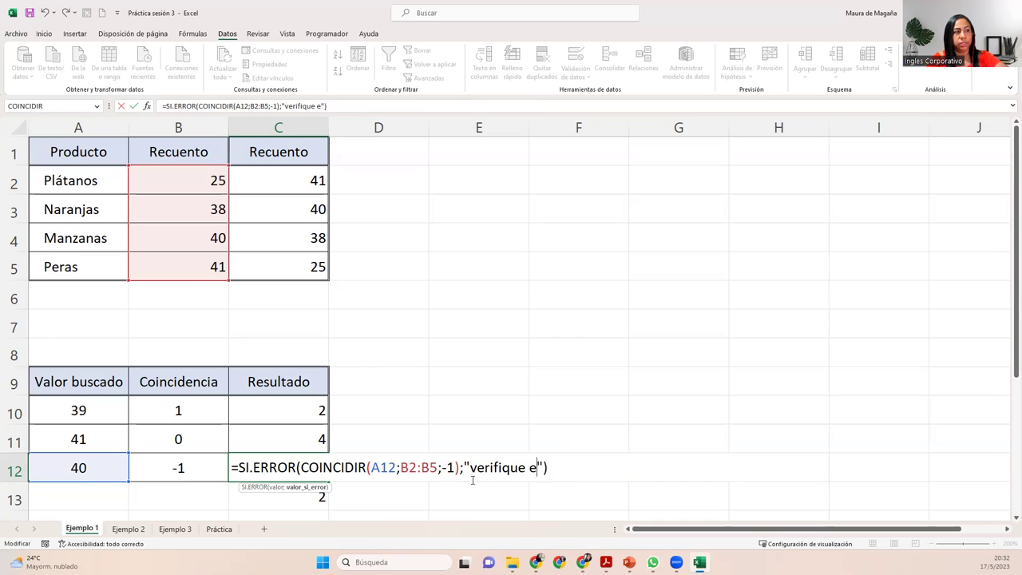
pyautogui.write('n de los datos')
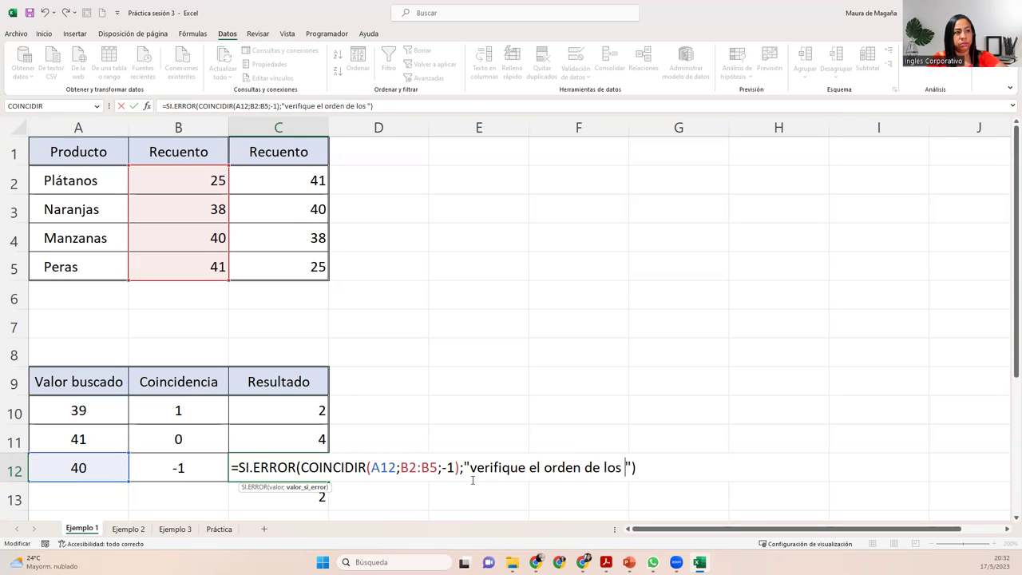
pyautogui.click(477, 467)
pyautogui.press('BackSpace')
pyautogui.write('V')
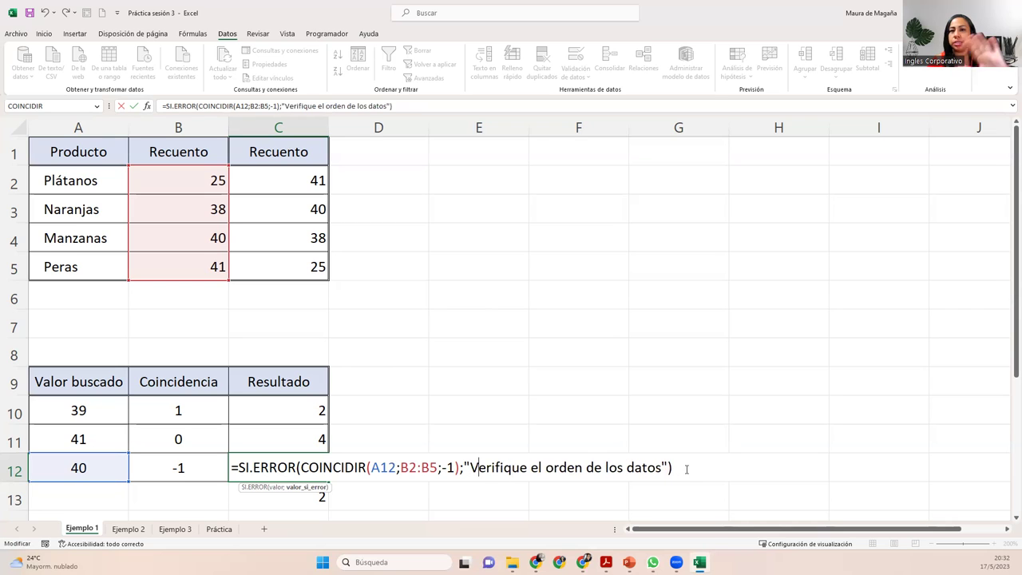
# Check the COINCIDIR and SI.ERROR arguments, then commit C12's formula.
pyautogui.click(685, 468)
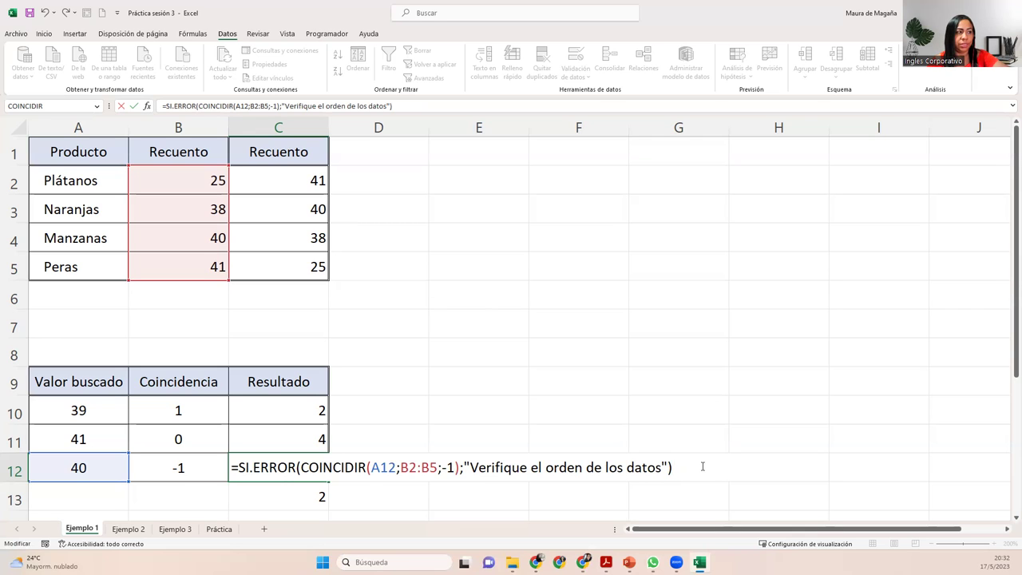
pyautogui.click(377, 468)
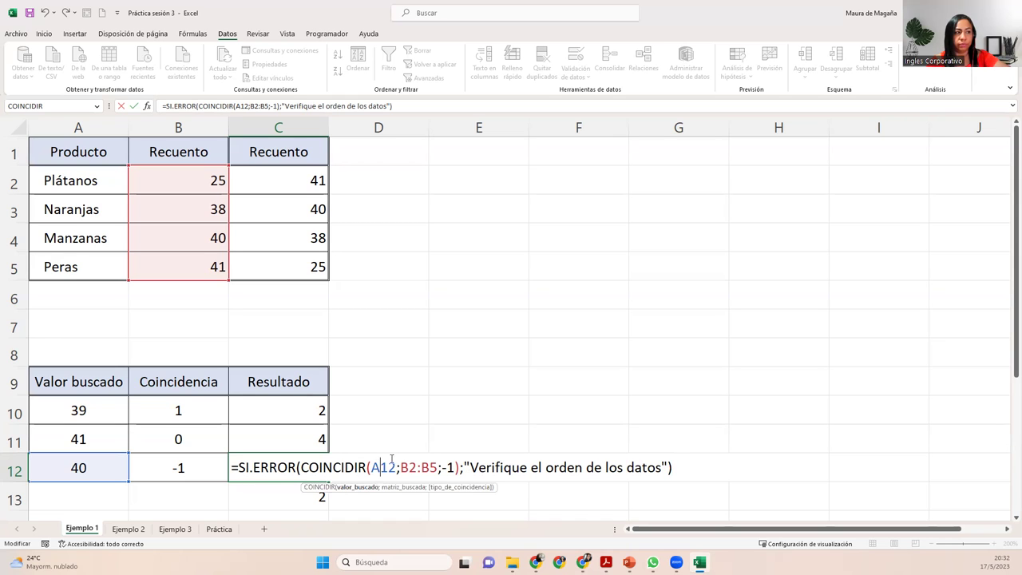
pyautogui.click(462, 470)
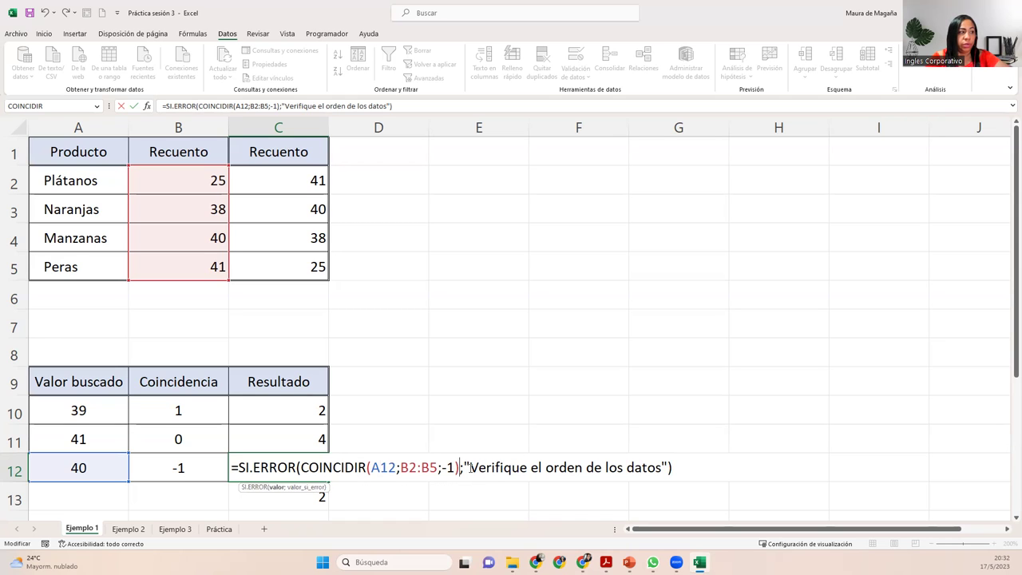
pyautogui.click(465, 470)
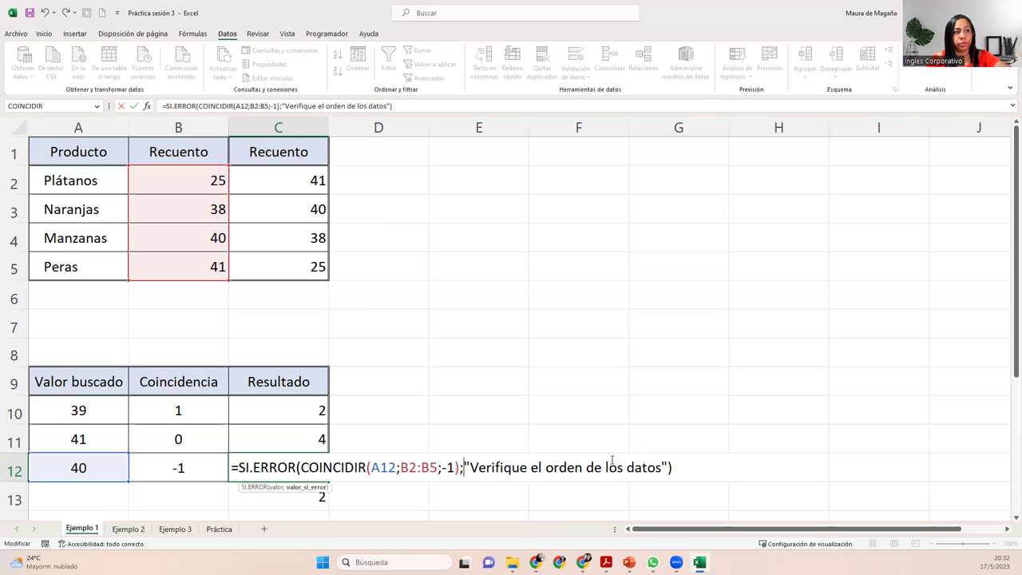
pyautogui.click(685, 465)
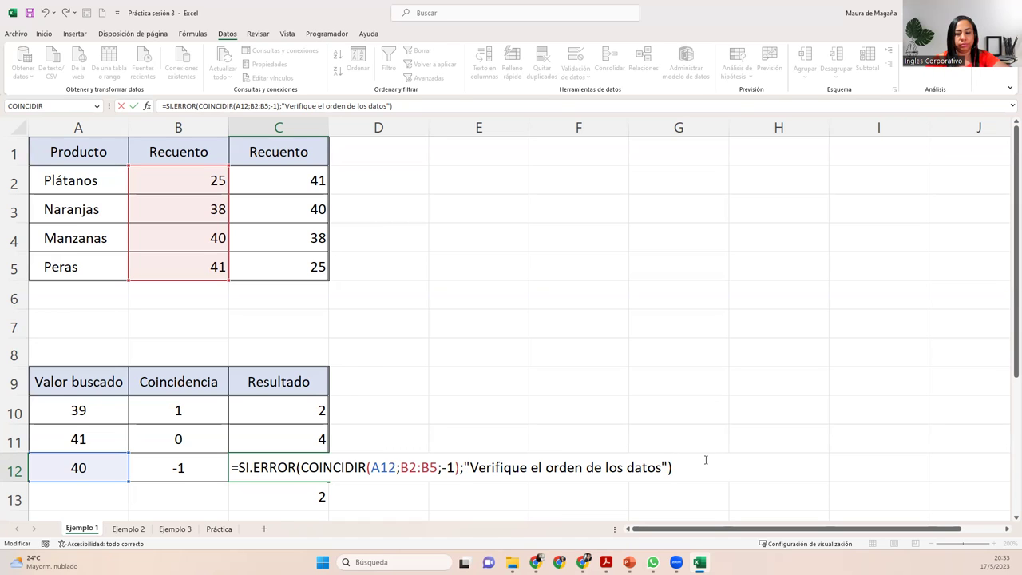
pyautogui.press('Return')
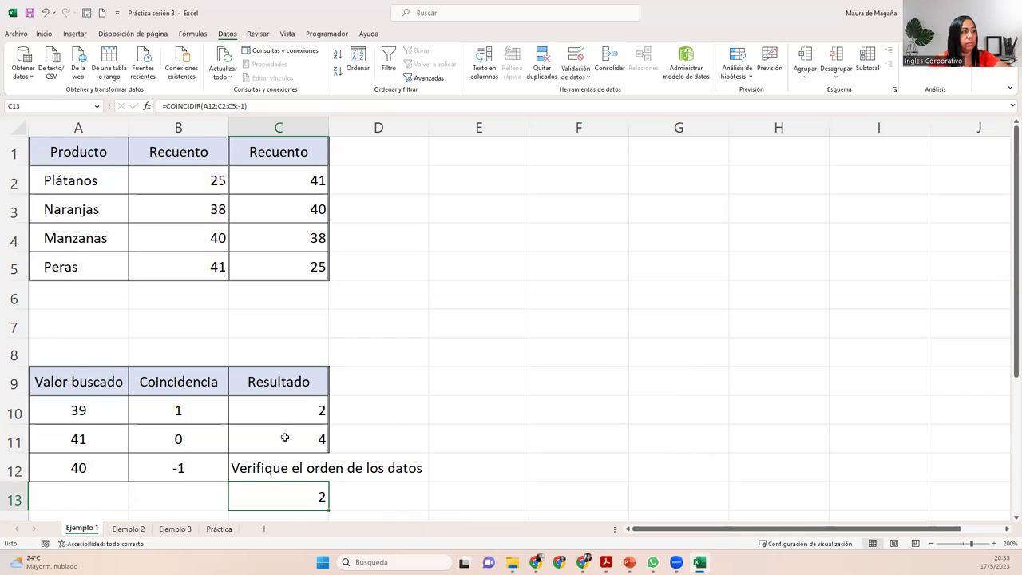
# Wrap the message text in C12 and auto-fit row 12 to show it.
pyautogui.click(302, 463)
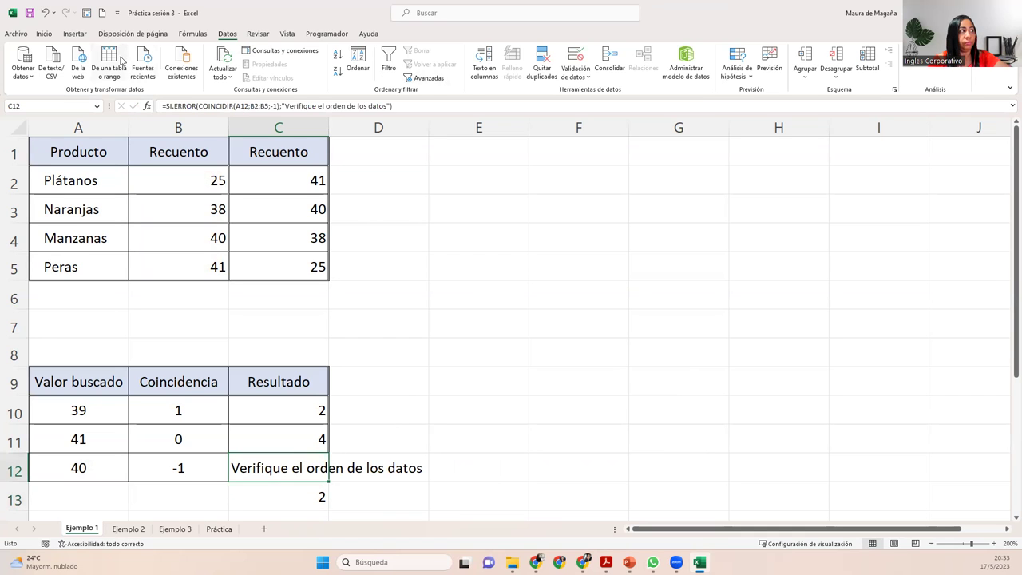
pyautogui.click(45, 35)
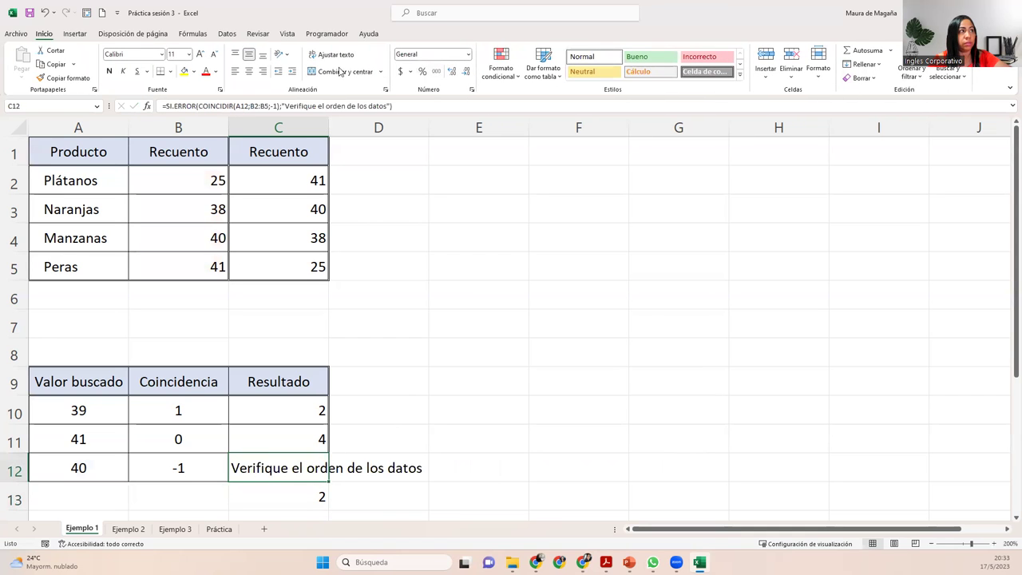
pyautogui.click(333, 54)
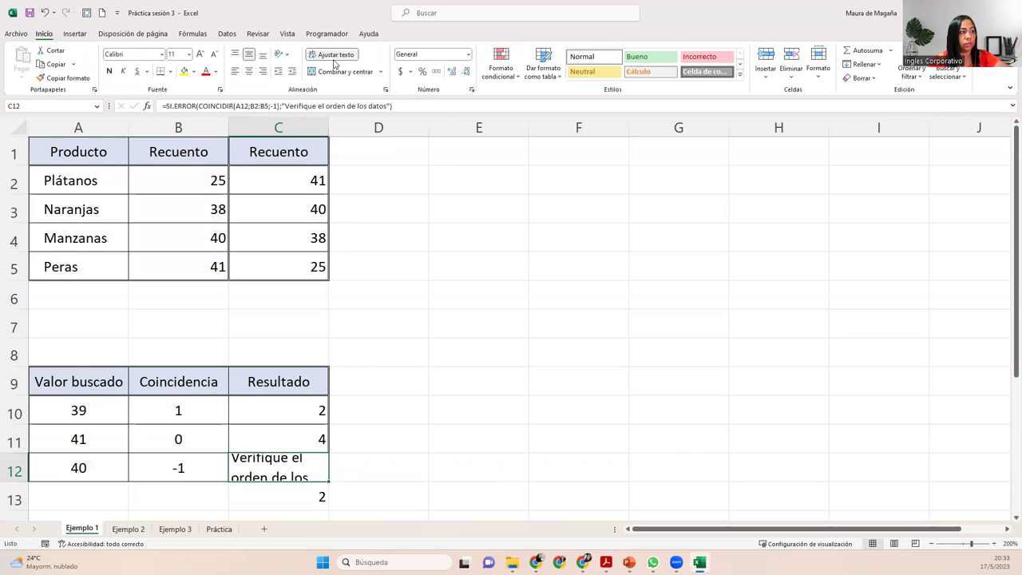
pyautogui.moveTo(25, 482)
pyautogui.mouseDown()
pyautogui.moveTo(25, 494)
pyautogui.moveTo(26, 482)
pyautogui.mouseUp()
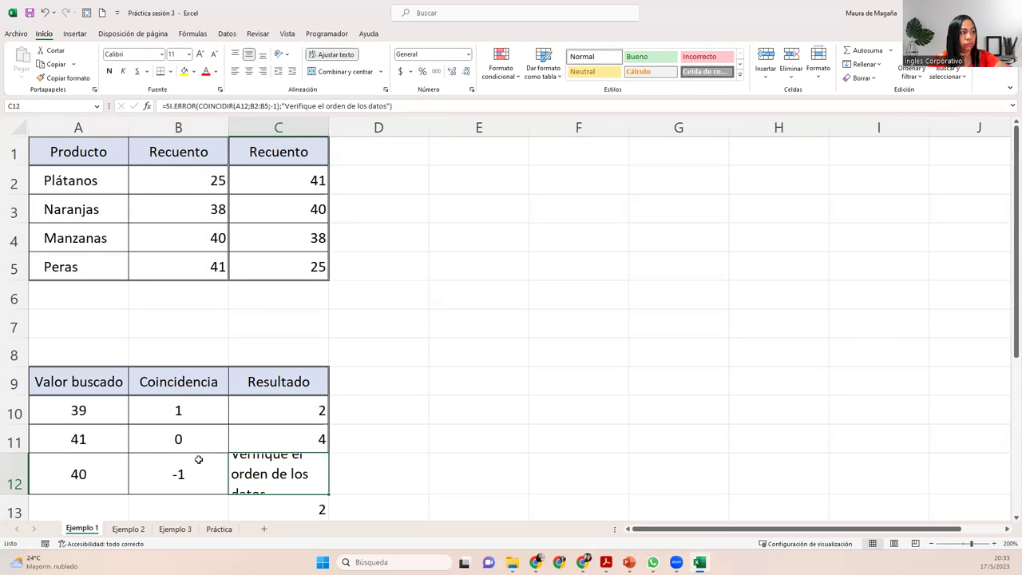
pyautogui.doubleClick(26, 483)
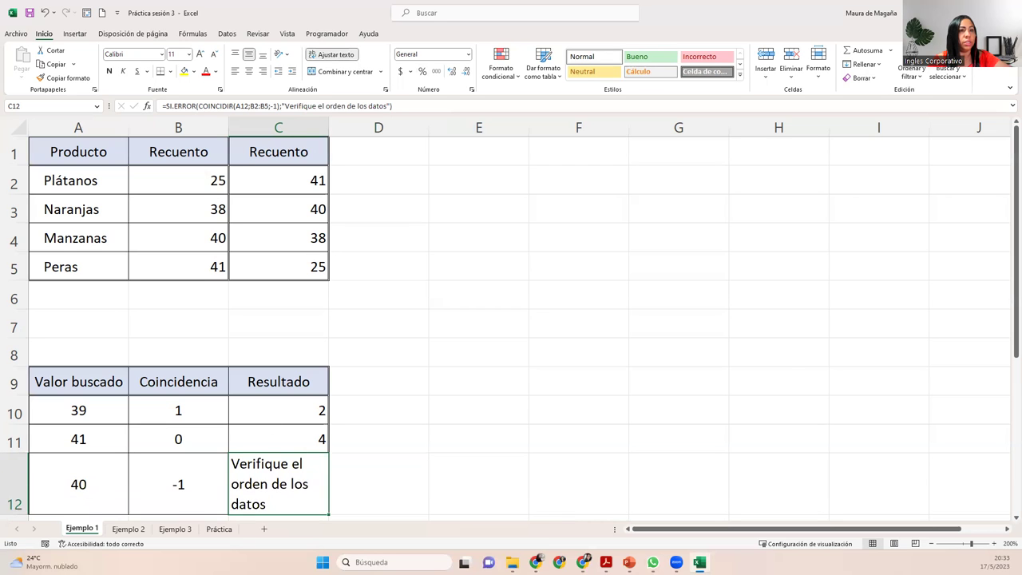
# Check the -1 in B12 and C12's error-handling formula, then go to the Ejemplo 2 sheet.
pyautogui.moveTo(1007, 205)
pyautogui.mouseDown()
pyautogui.moveTo(1009, 239)
pyautogui.moveTo(1008, 196)
pyautogui.mouseUp()
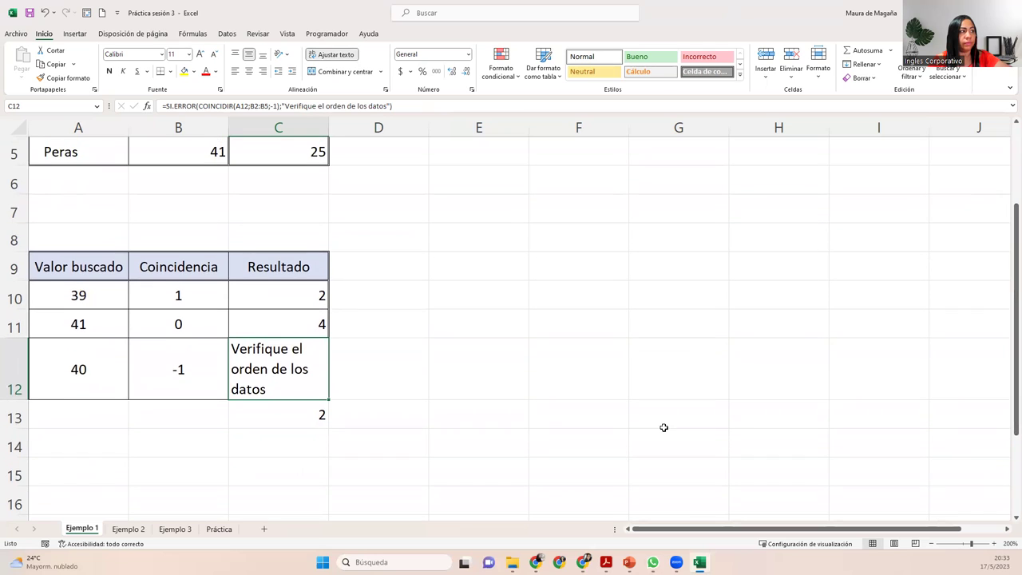
pyautogui.click(302, 420)
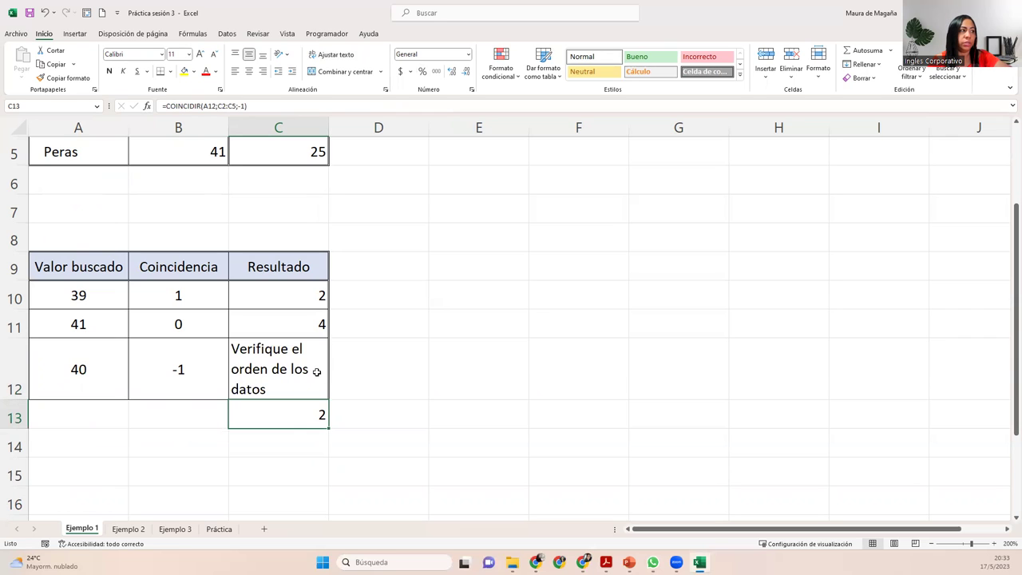
pyautogui.click(212, 373)
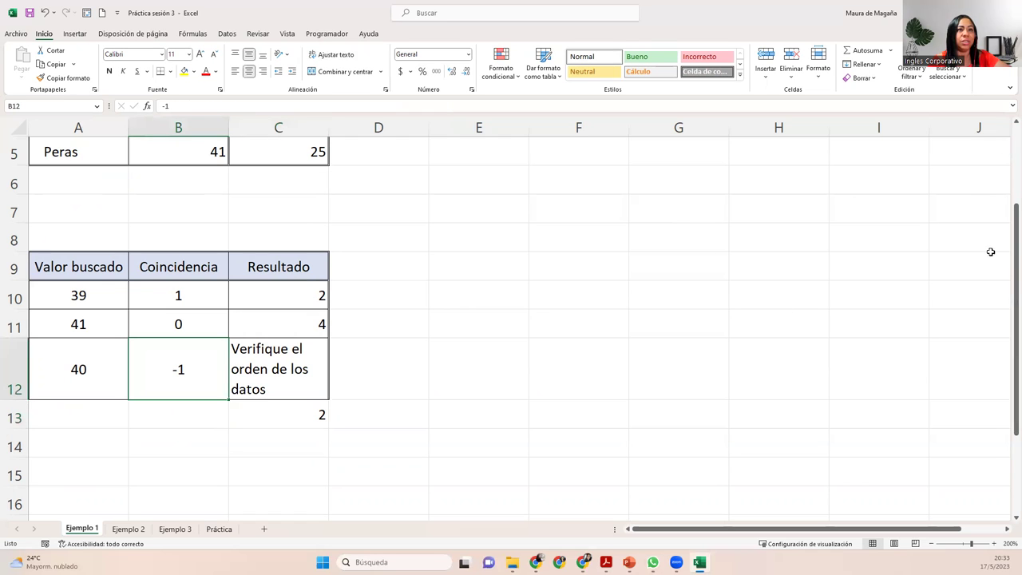
pyautogui.moveTo(1013, 252); pyautogui.dragTo(1010, 140)
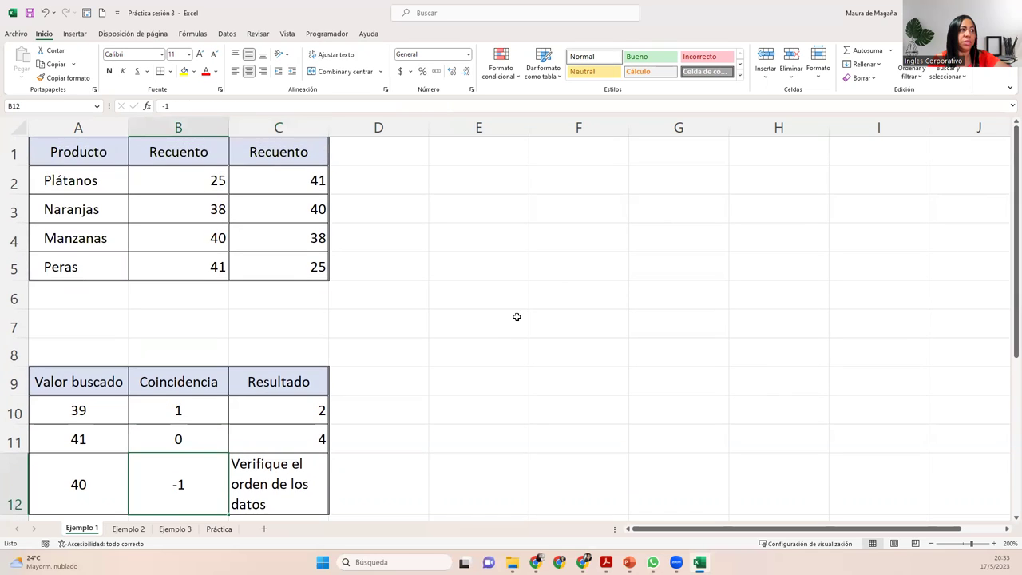
pyautogui.moveTo(312, 183); pyautogui.dragTo(309, 248)
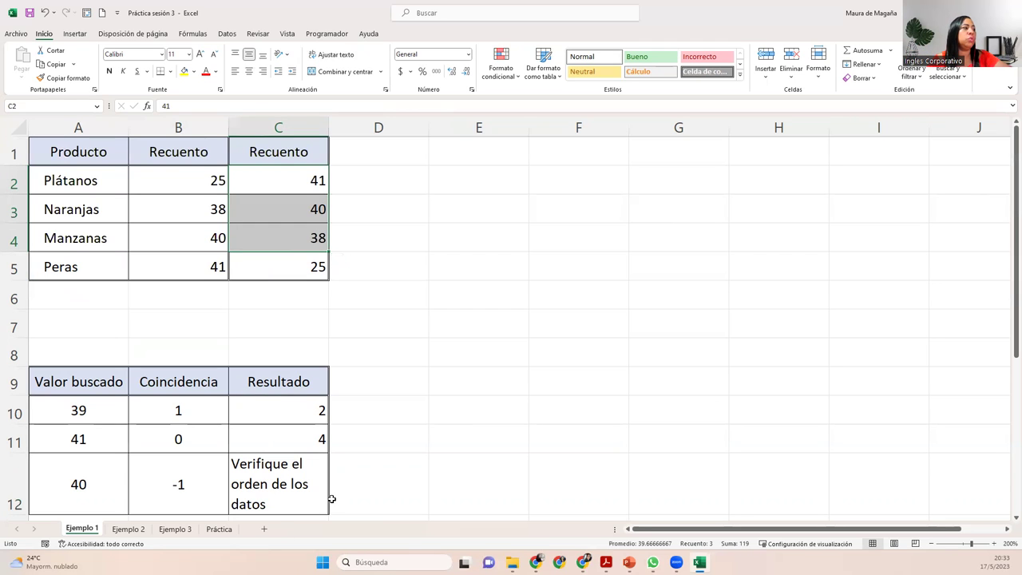
pyautogui.click(326, 495)
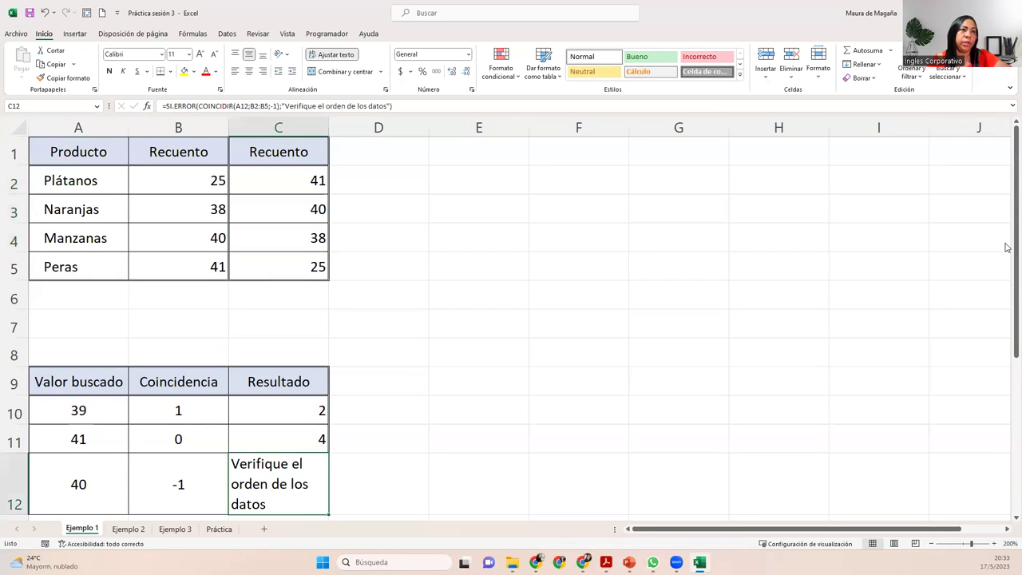
pyautogui.scroll(-2, 1008, 248)
pyautogui.scroll(-1, 653, 368)
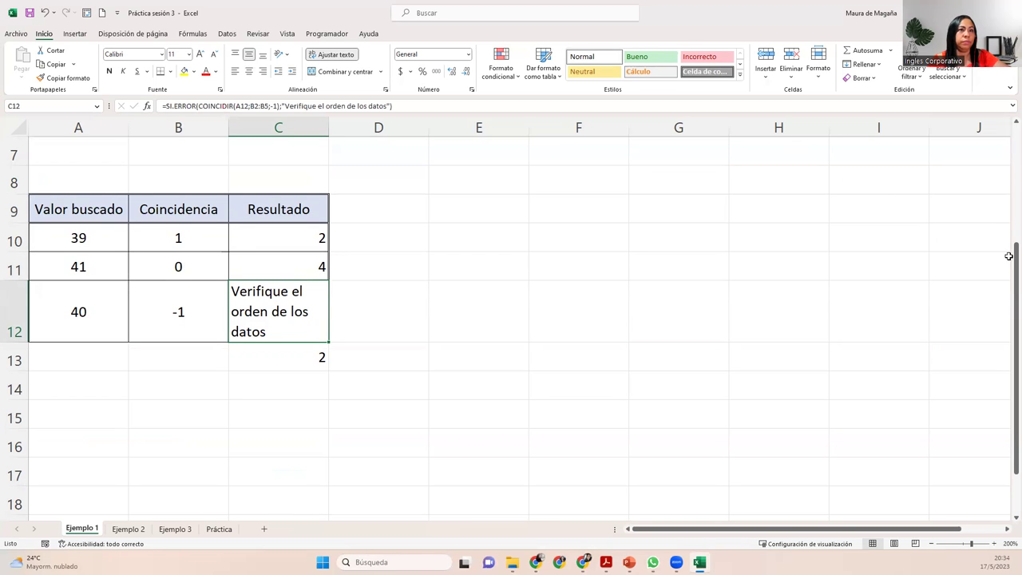
pyautogui.scroll(2, 1008, 255)
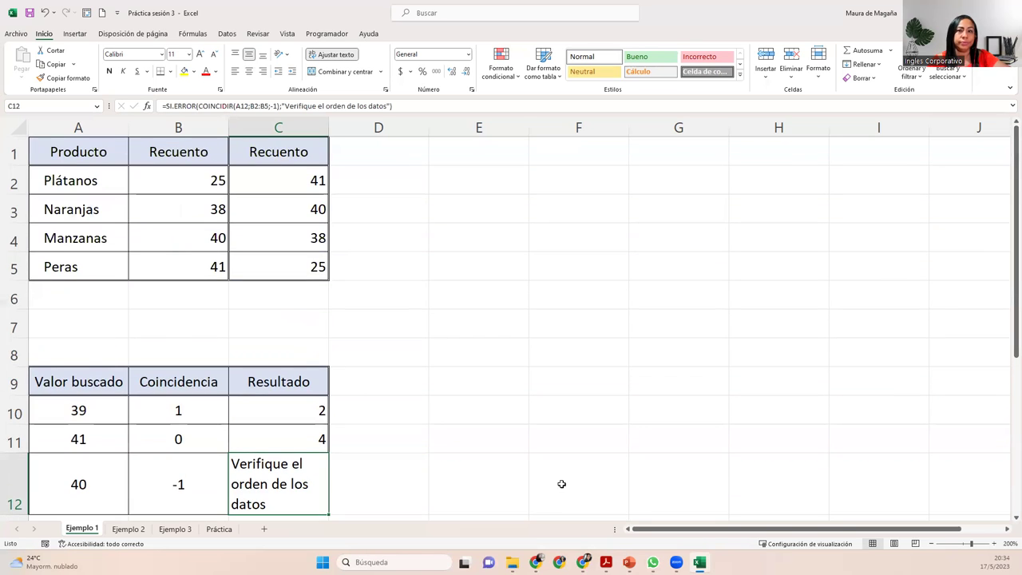
pyautogui.moveTo(582, 562)
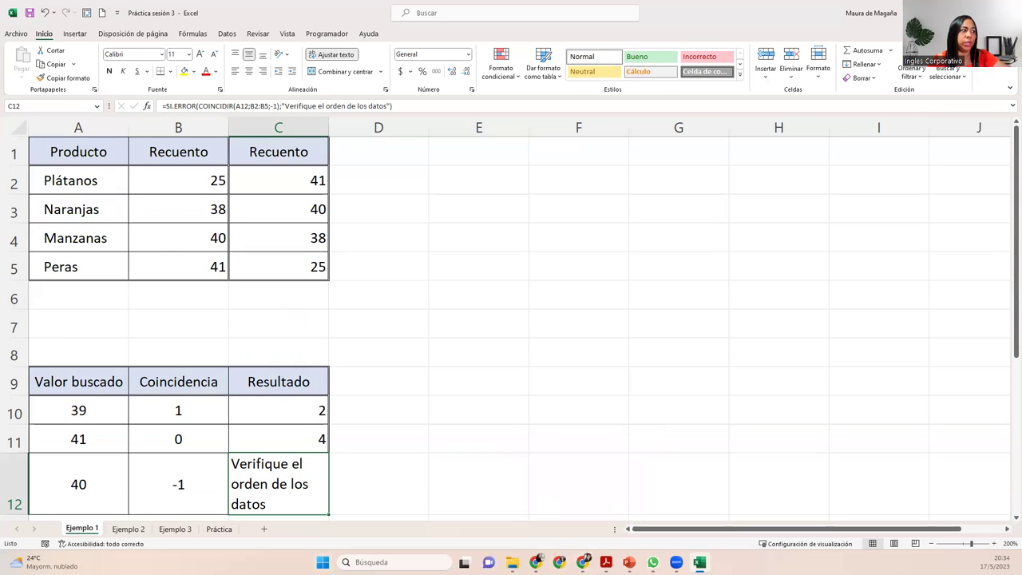
pyautogui.click(128, 529)
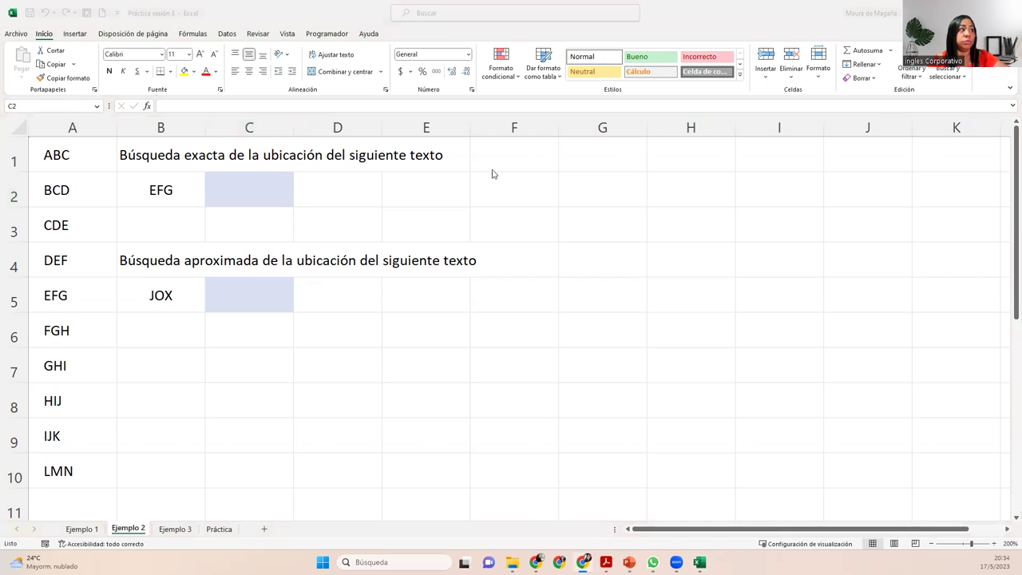
# Enter =COINCIDIR("EFG";A1:A10;0) in C2 for the exact search of EFG.
pyautogui.click(280, 202)
pyautogui.doubleClick(281, 202)
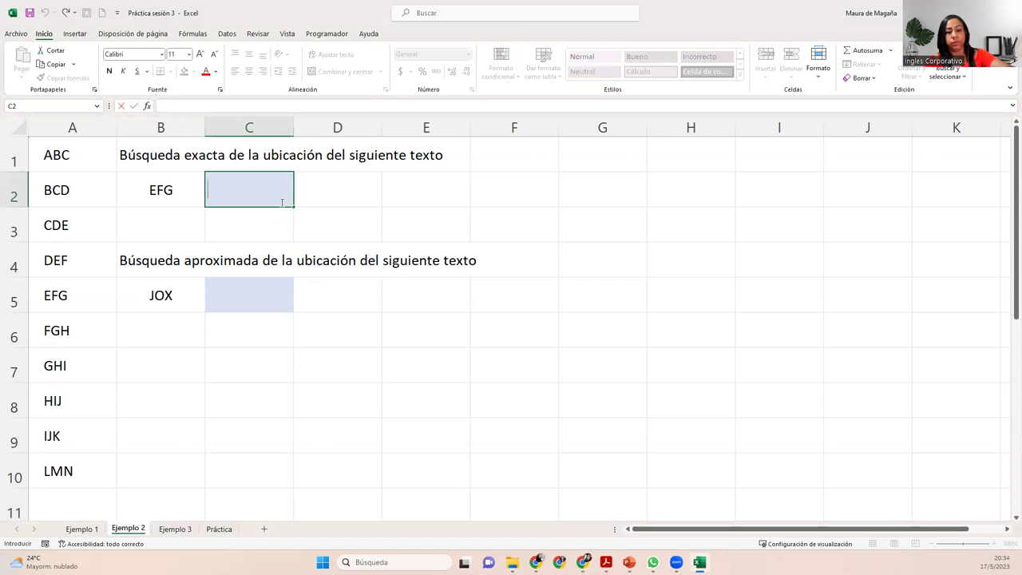
pyautogui.write('=')
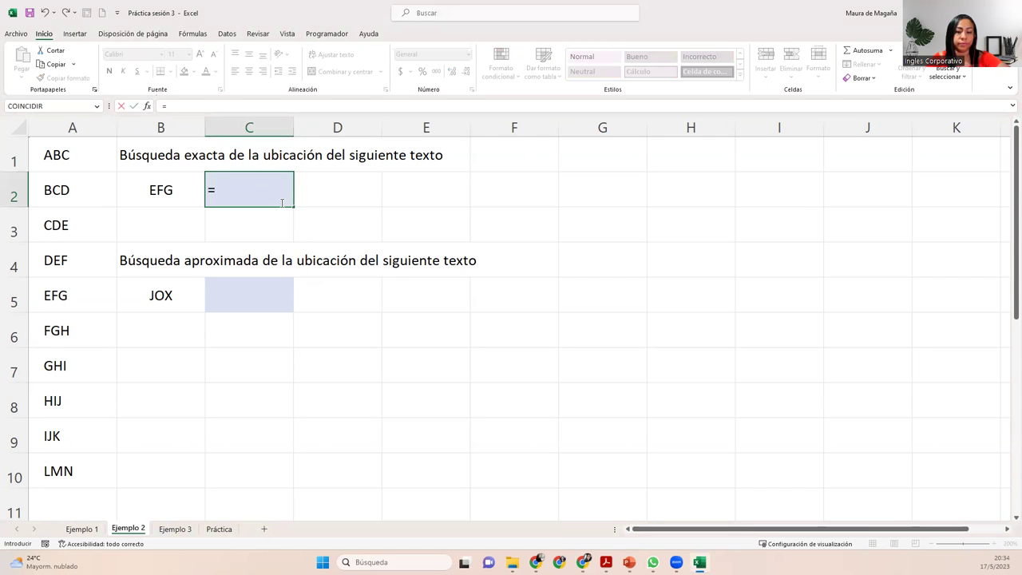
pyautogui.write('coinci')
pyautogui.press('Tab')
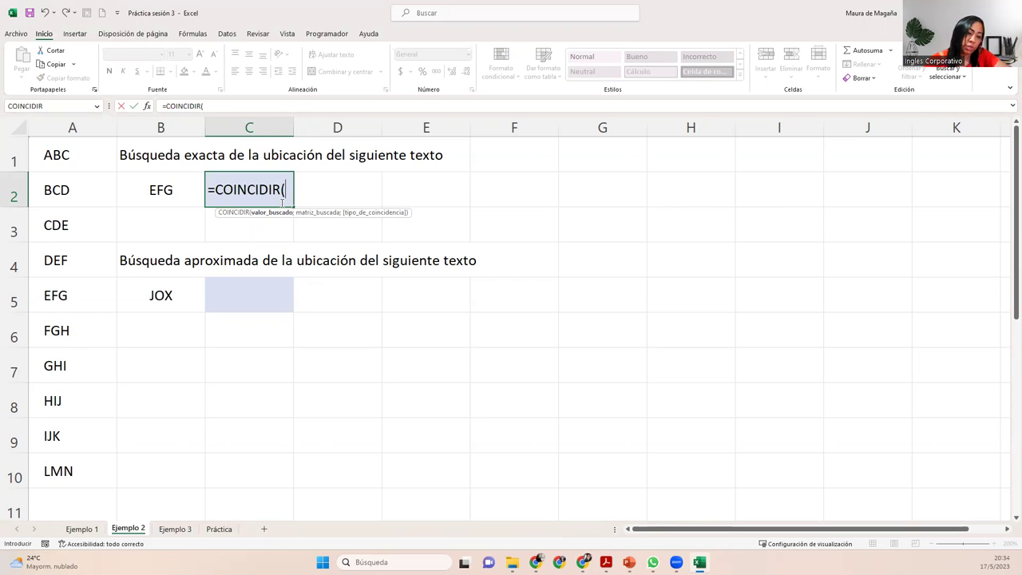
pyautogui.write('"')
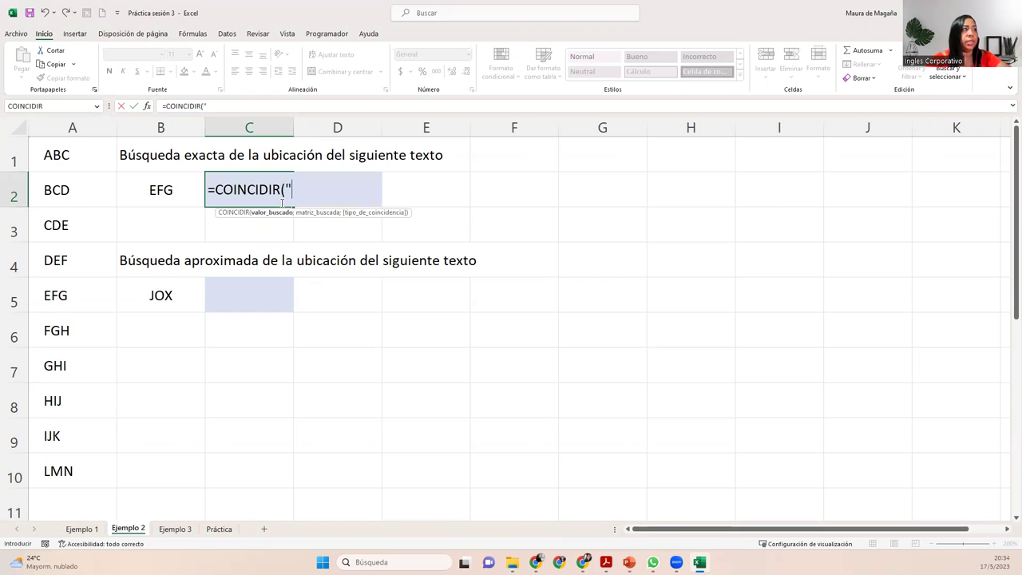
pyautogui.write('EFG"')
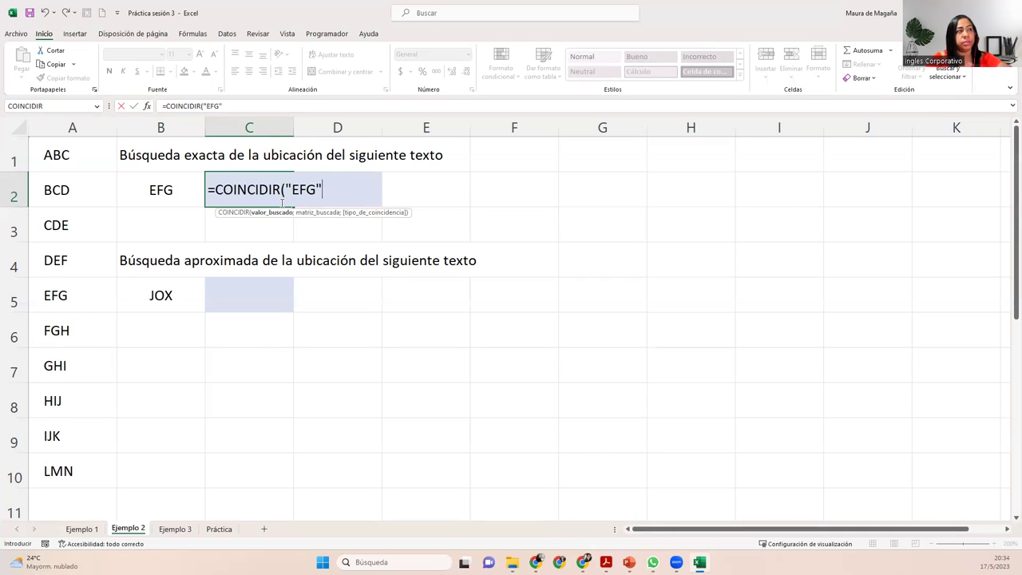
pyautogui.write(';')
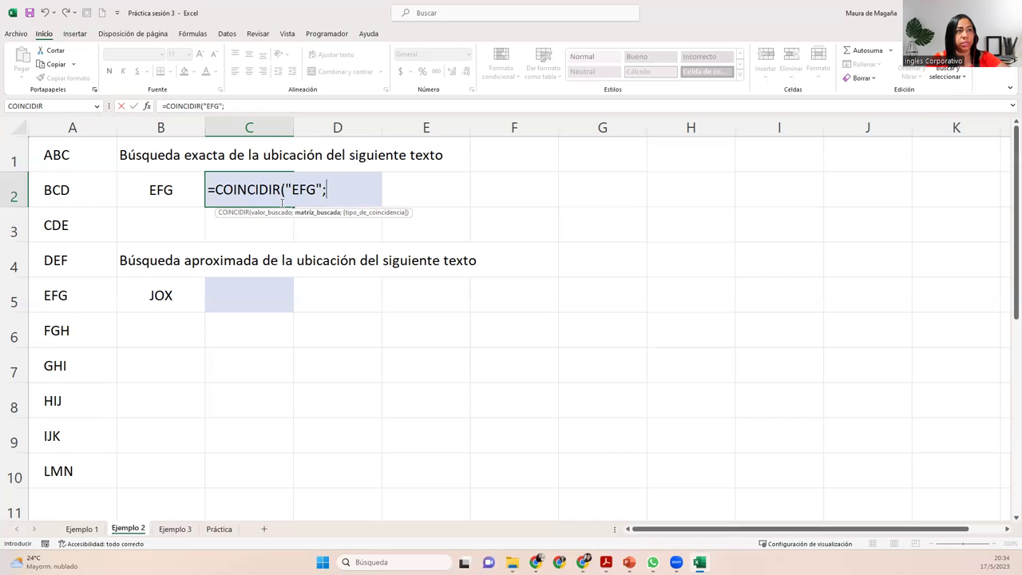
pyautogui.moveTo(80, 154); pyautogui.dragTo(75, 466)
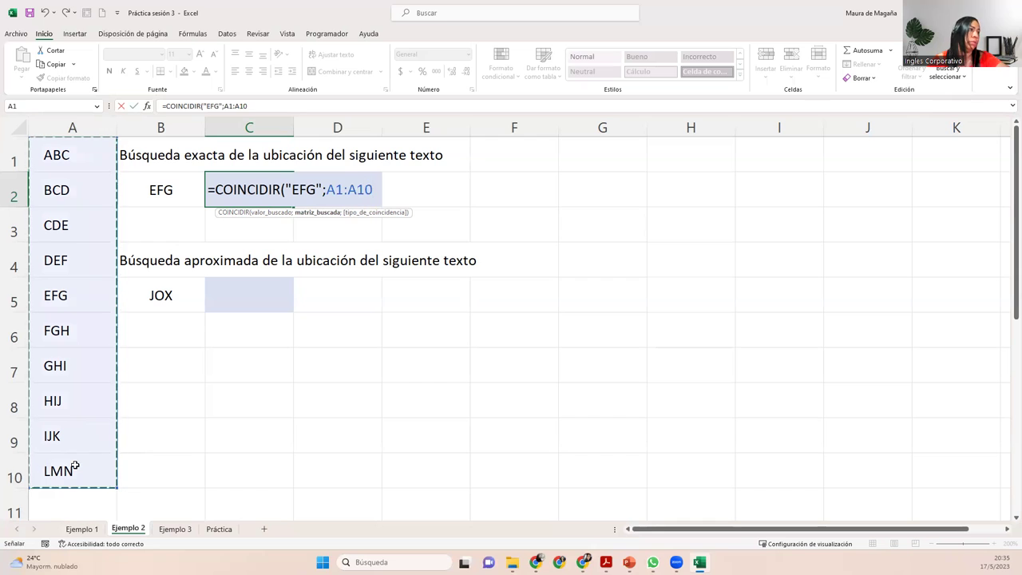
pyautogui.write(';')
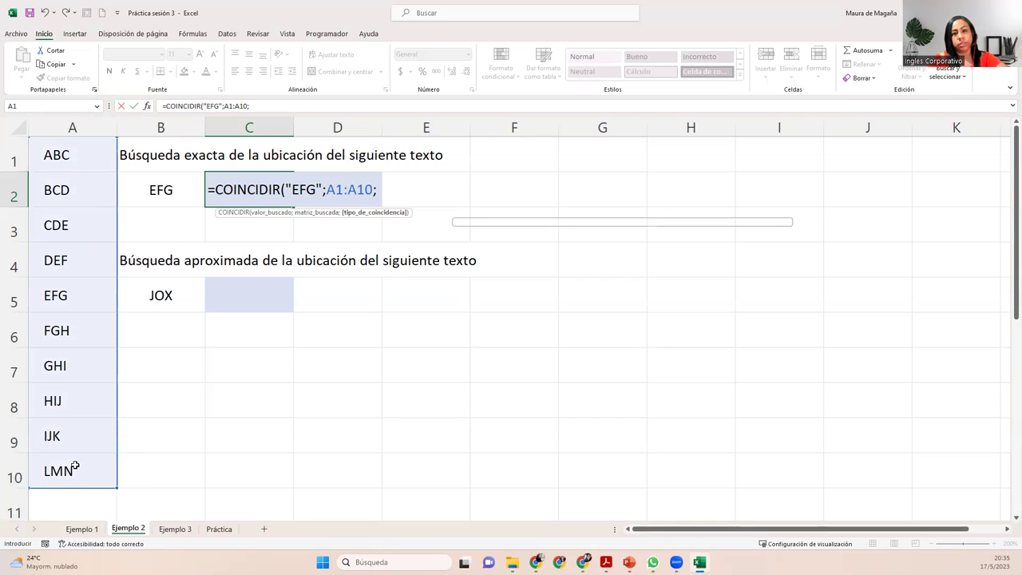
pyautogui.write('0)')
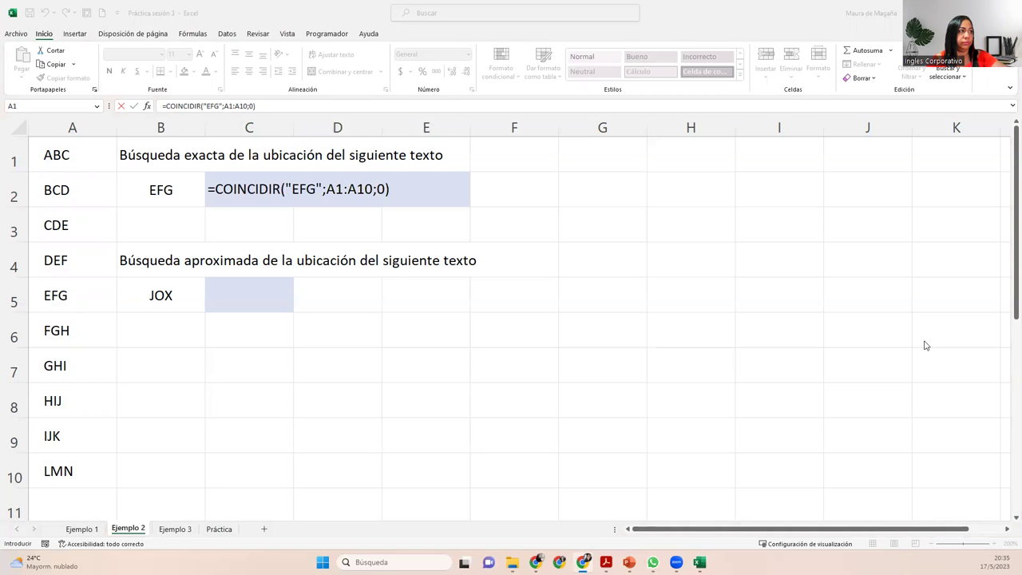
pyautogui.click(401, 181)
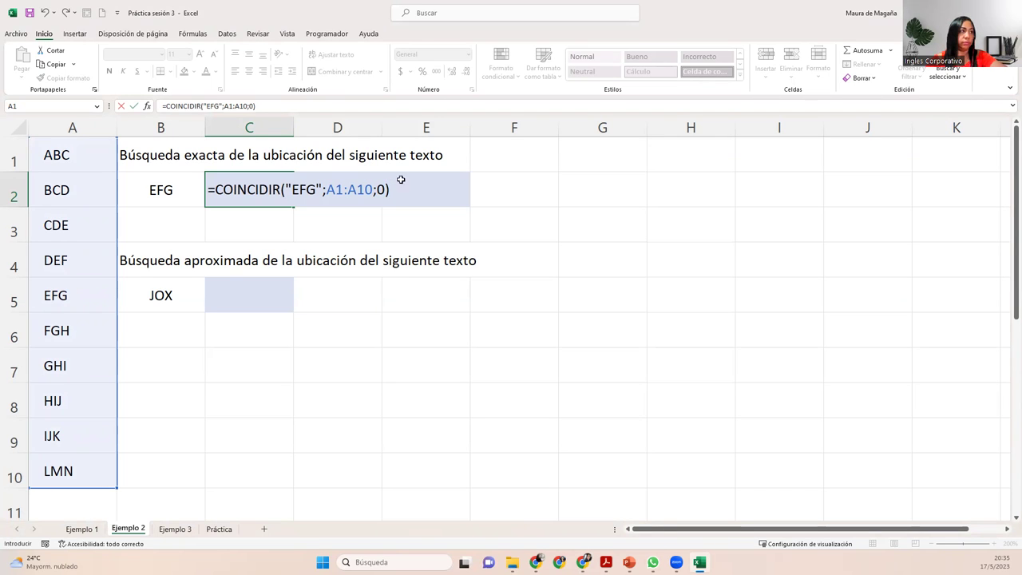
pyautogui.press('Return')
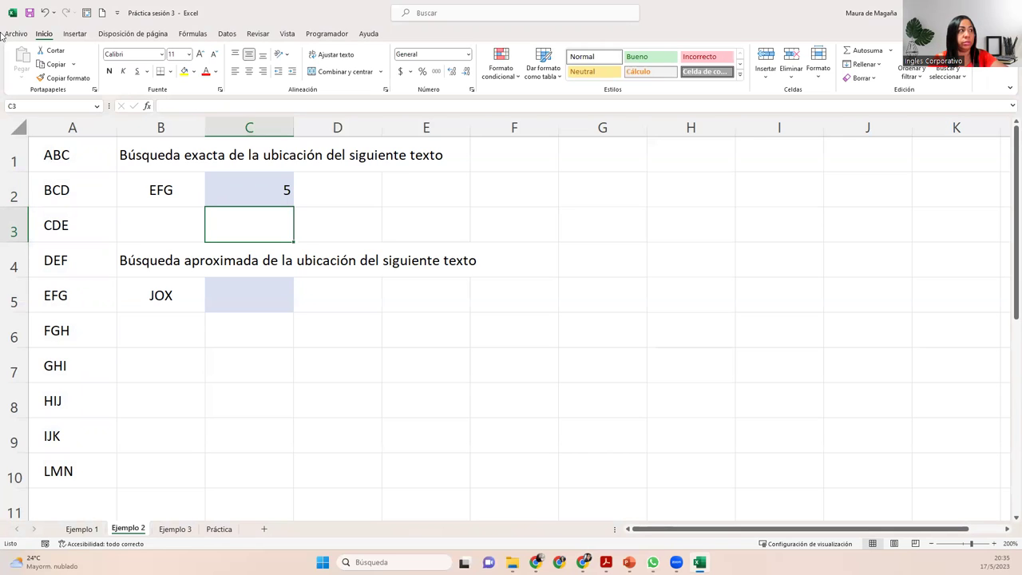
pyautogui.click(94, 153)
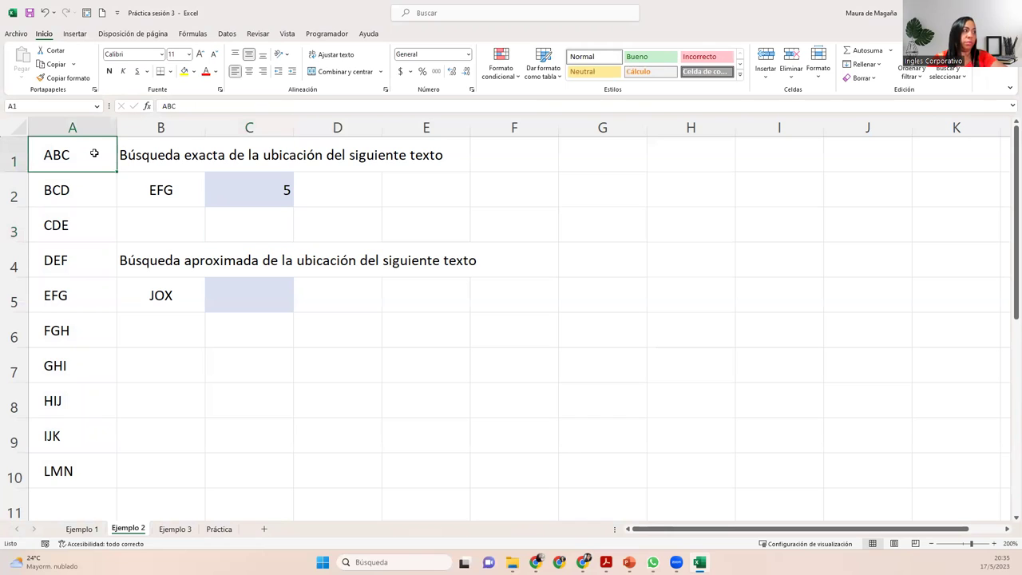
pyautogui.hotkey('shift', 'Down')
pyautogui.hotkey('shift', 'Down')
pyautogui.hotkey('shift', 'Down')
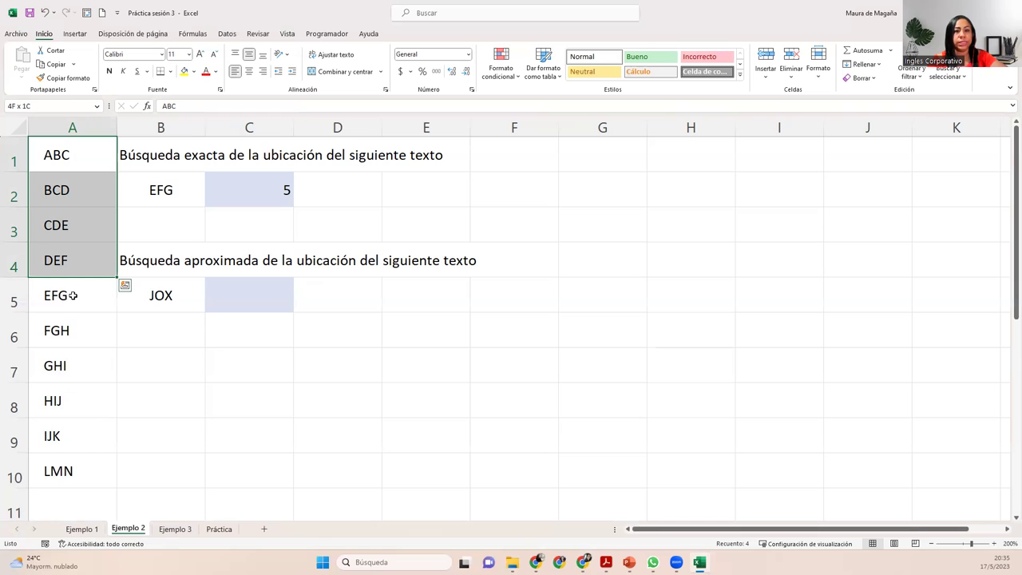
pyautogui.click(235, 292)
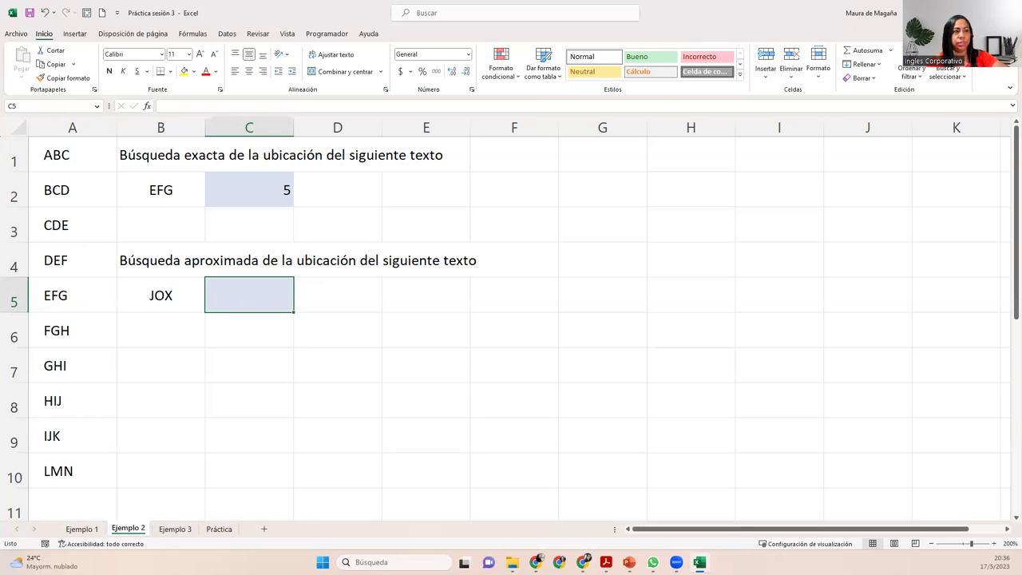
# Enter =COINCIDIR(B5;A1:A10) in C5 so the approximate JOX search returns 9, then reselect C5.
pyautogui.click(827, 248)
pyautogui.click(281, 307)
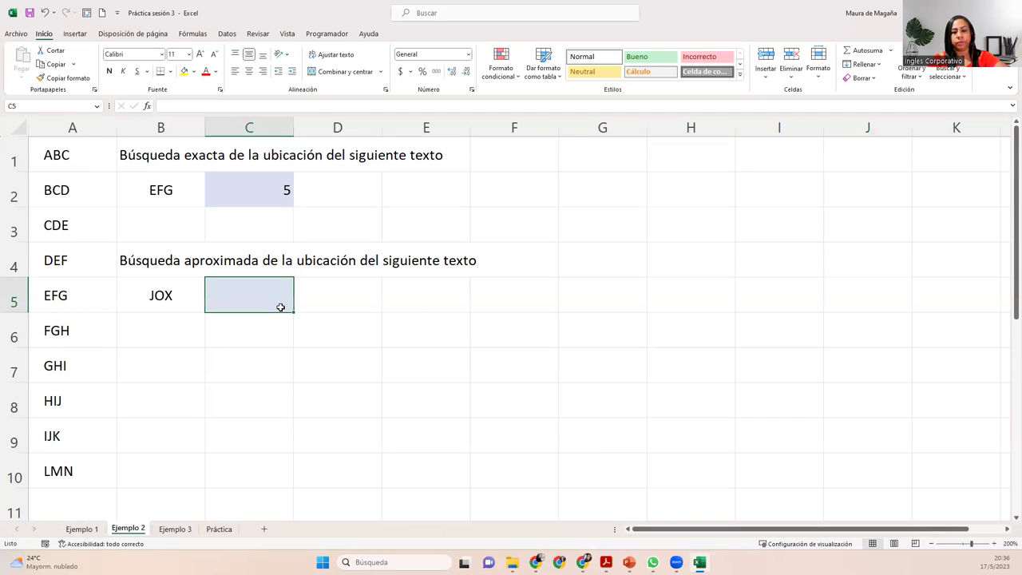
pyautogui.write('=')
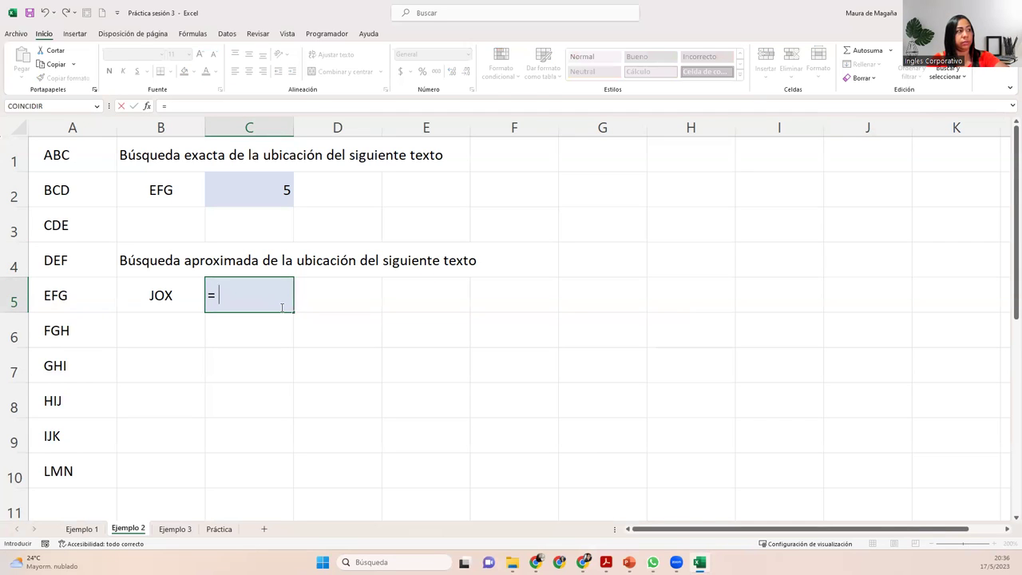
pyautogui.write('C')
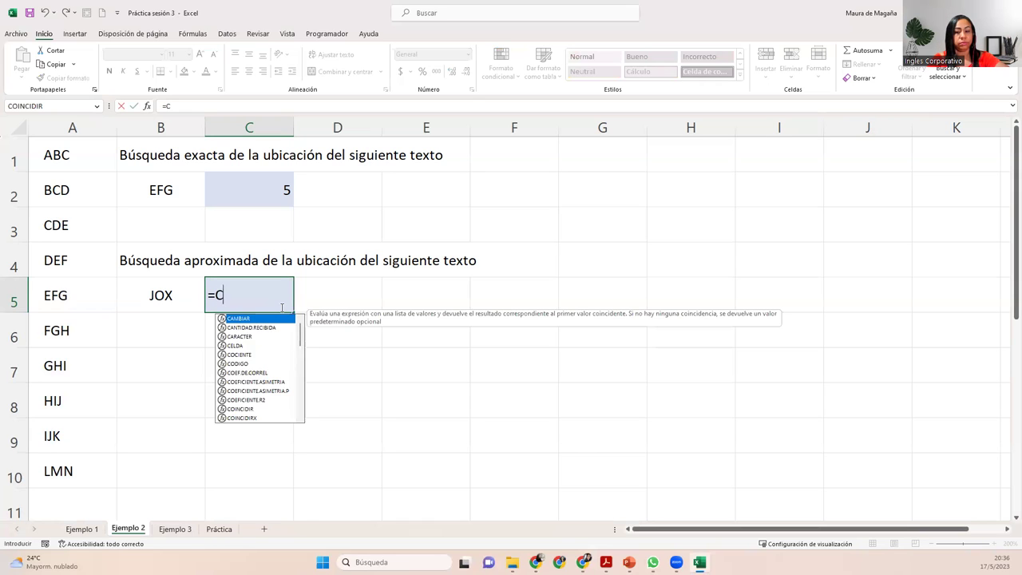
pyautogui.write('OIN')
pyautogui.press('BackSpace')
pyautogui.press('Tab')
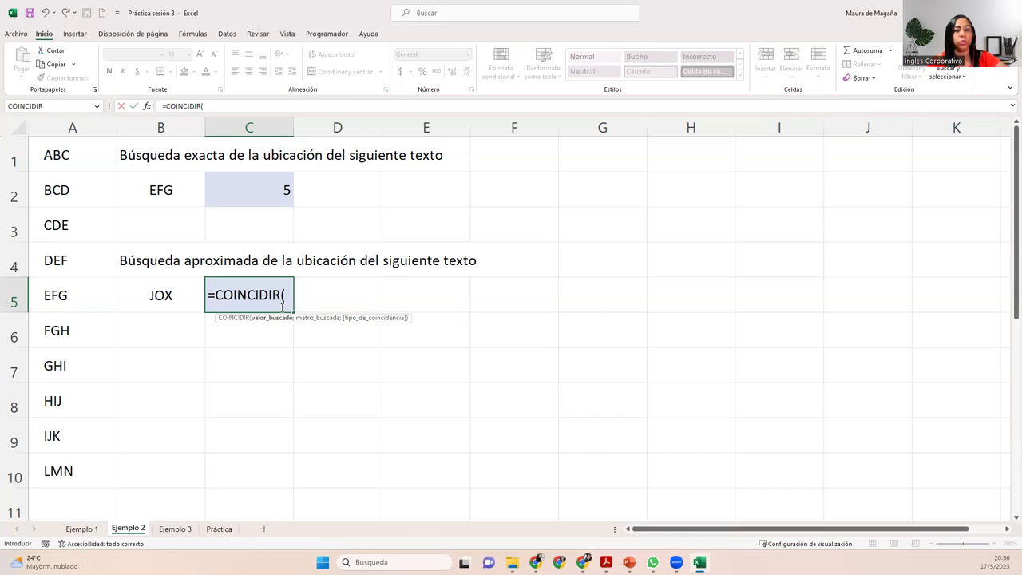
pyautogui.click(184, 292)
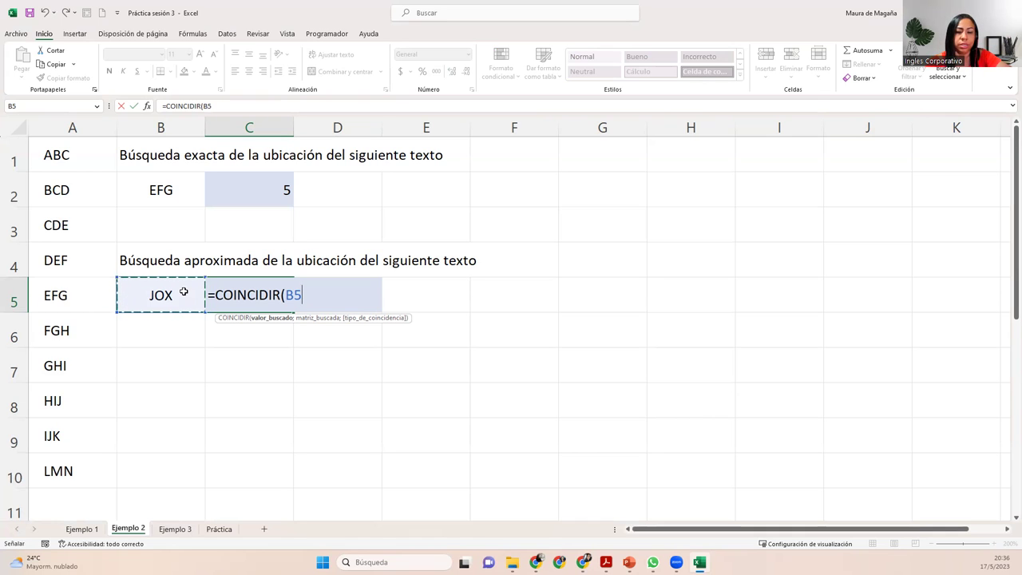
pyautogui.write(';')
pyautogui.moveTo(80, 166); pyautogui.dragTo(76, 226)
pyautogui.moveTo(78, 365); pyautogui.dragTo(81, 460)
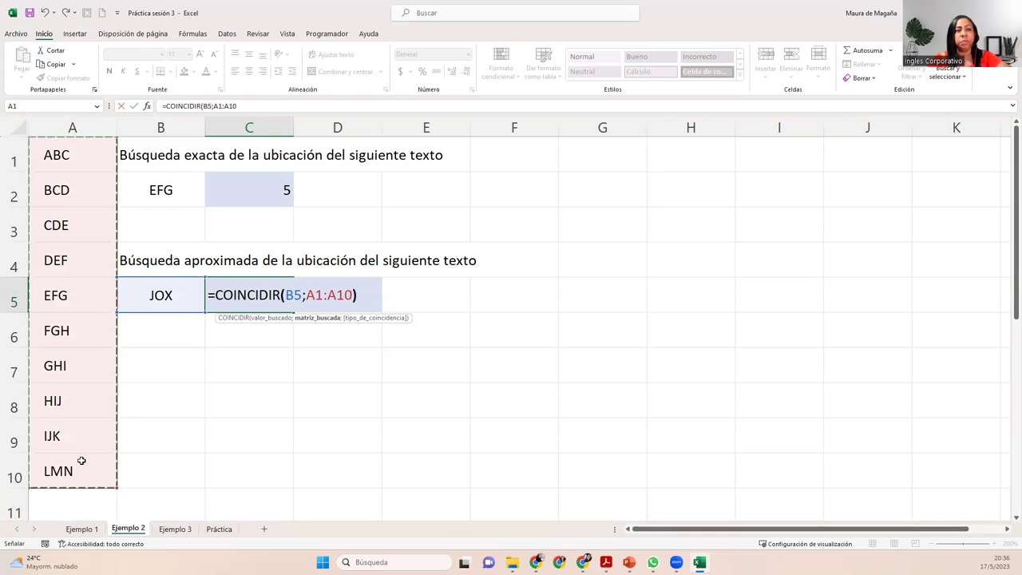
pyautogui.write(')')
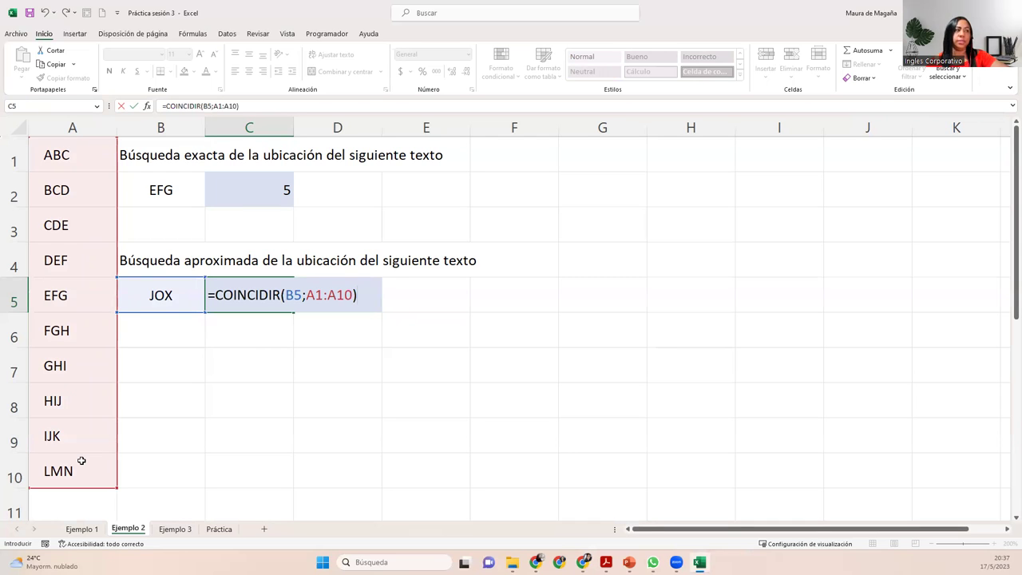
pyautogui.press('Return')
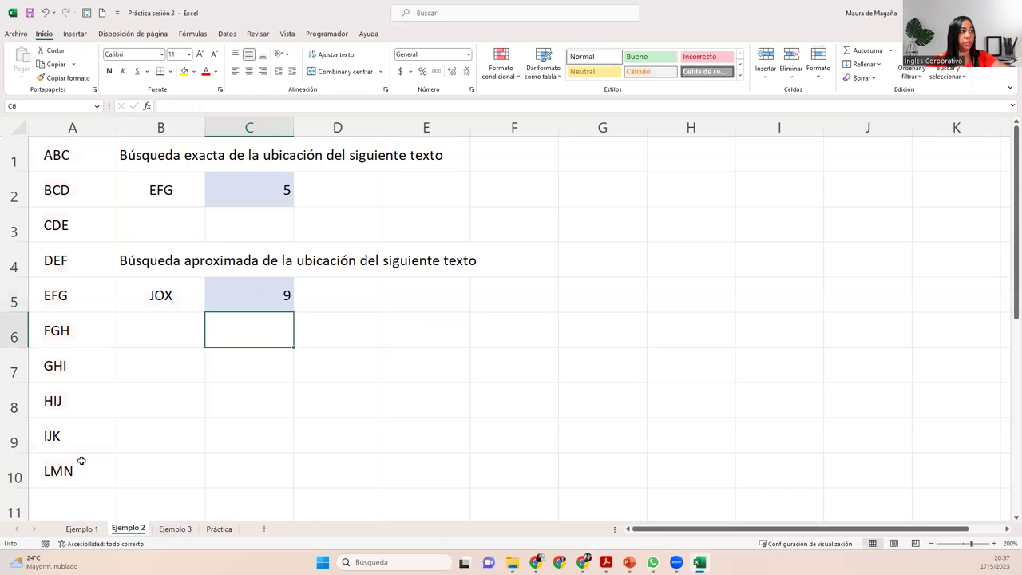
pyautogui.press('Up')
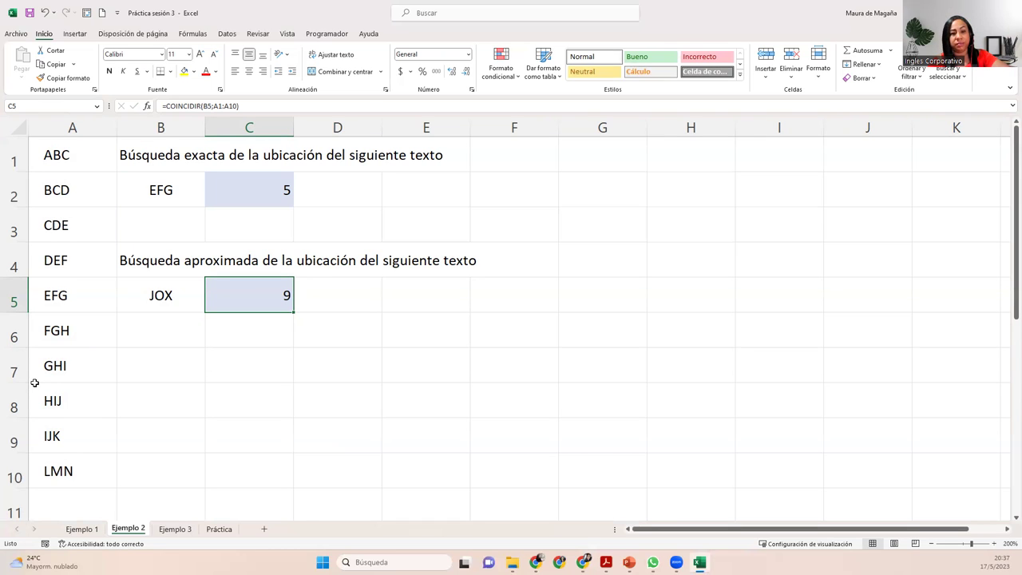
# Select the IJK entry in A9, then switch to the Ejemplo 3 sheet.
pyautogui.click(76, 436)
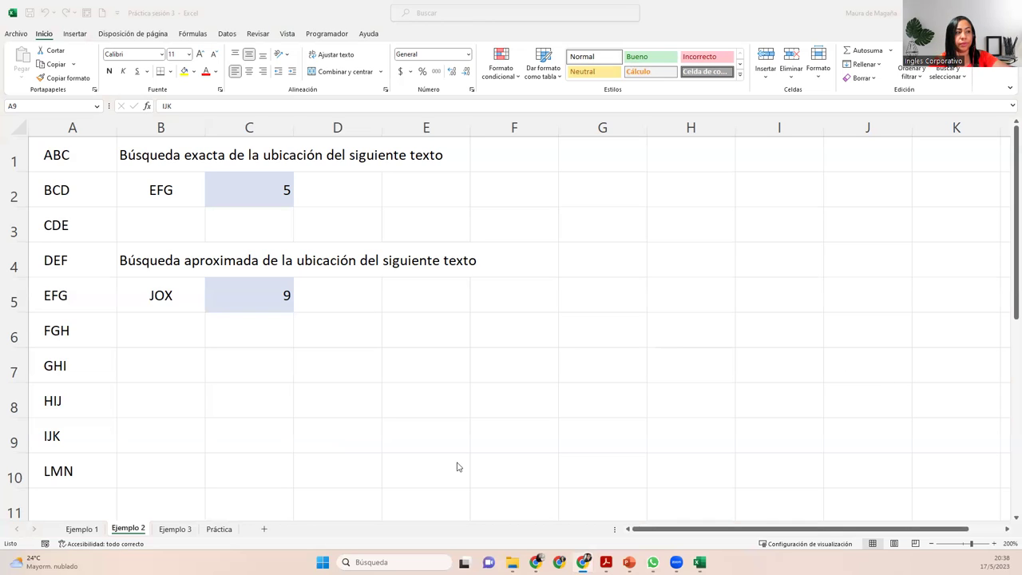
pyautogui.click(175, 529)
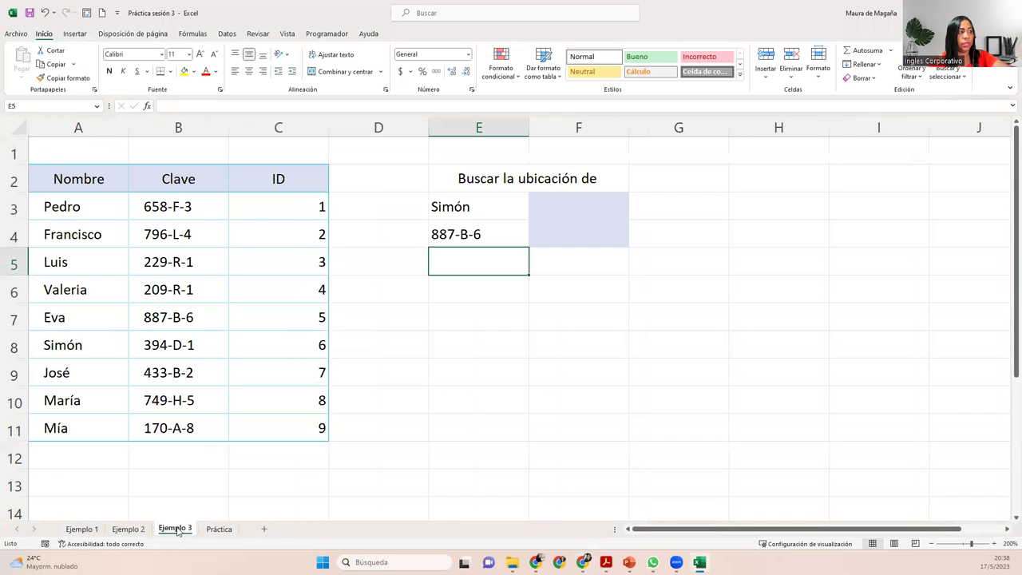
# In F3, begin =COINCIDIR(E3;A3:A11 to look up Simón in the Nombre list.
pyautogui.click(595, 211)
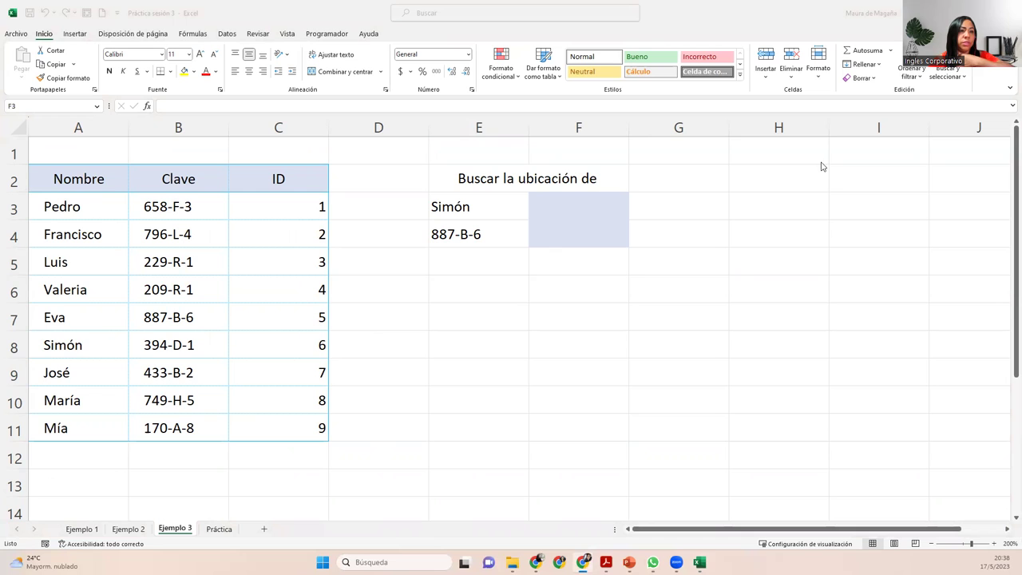
pyautogui.click(615, 210)
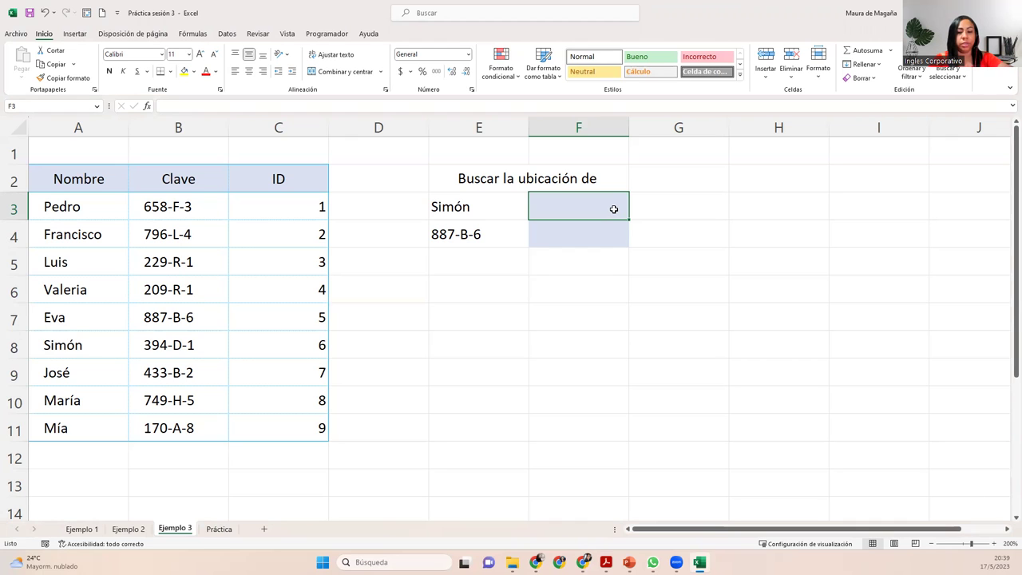
pyautogui.write('=')
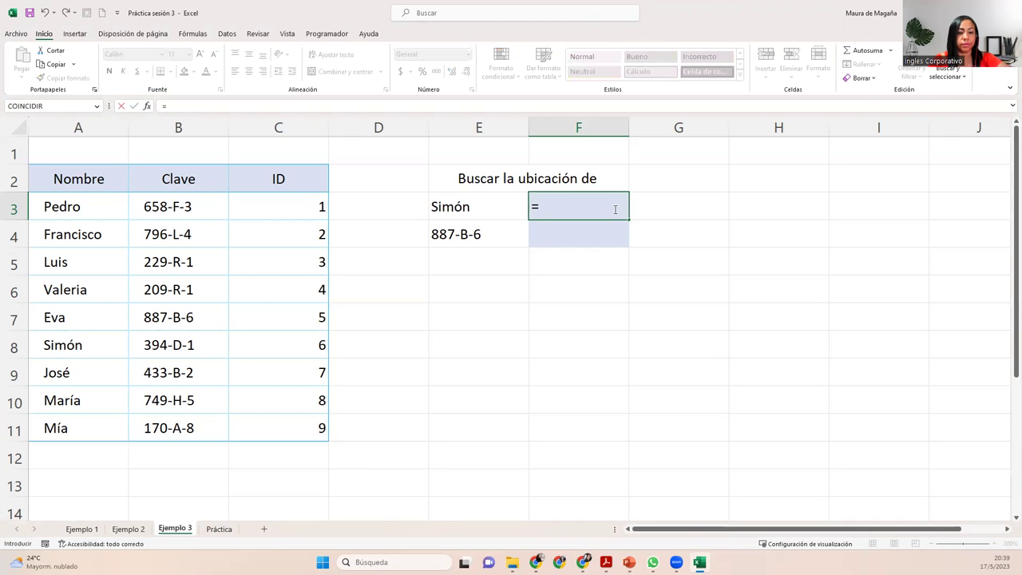
pyautogui.write('coin')
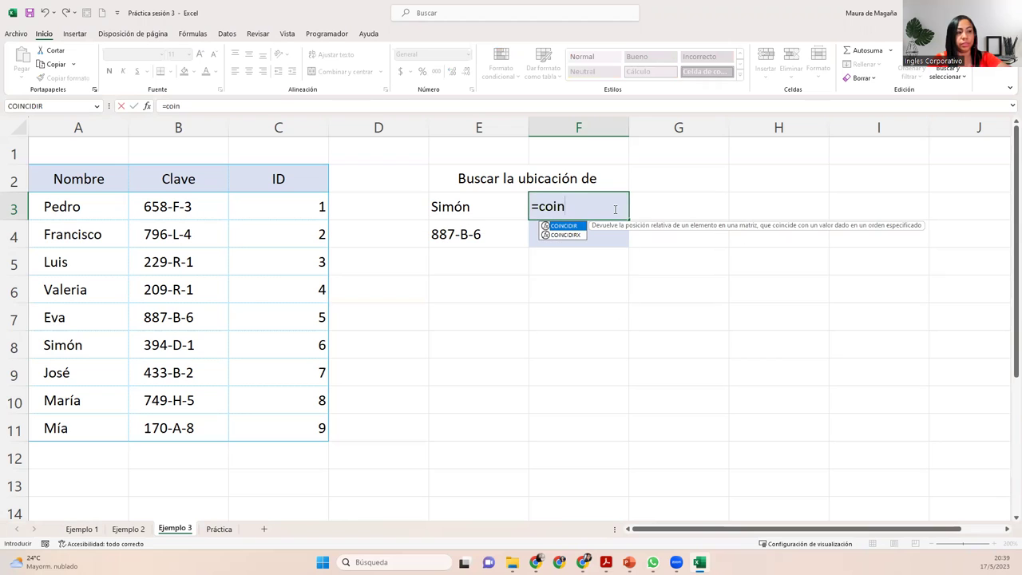
pyautogui.press('Tab')
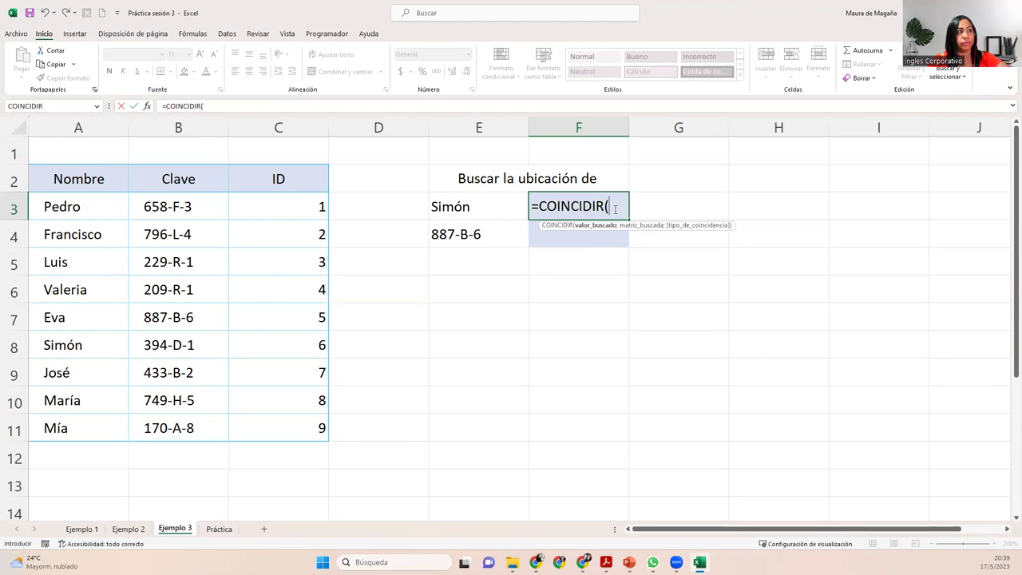
pyautogui.click(487, 208)
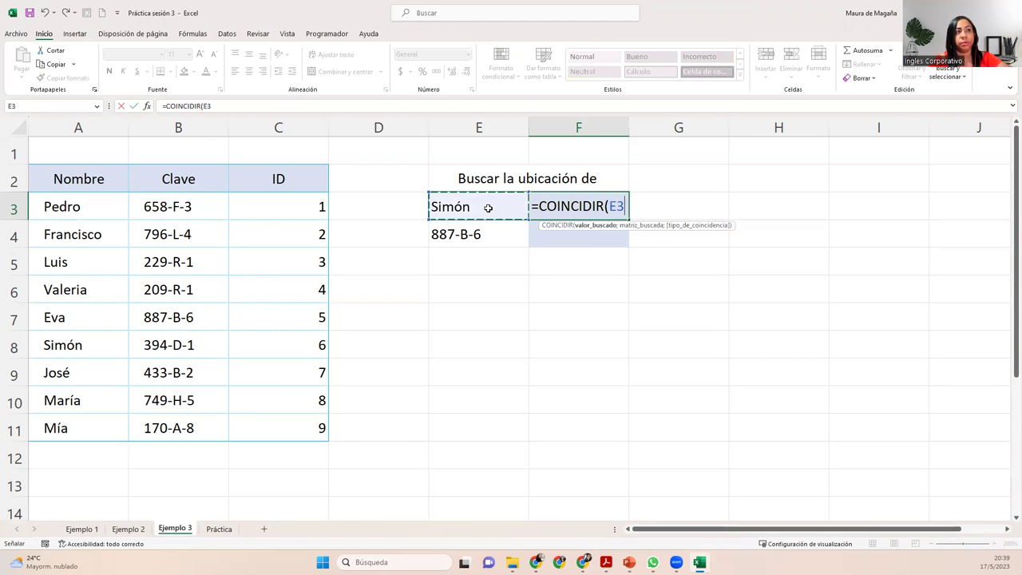
pyautogui.write(';')
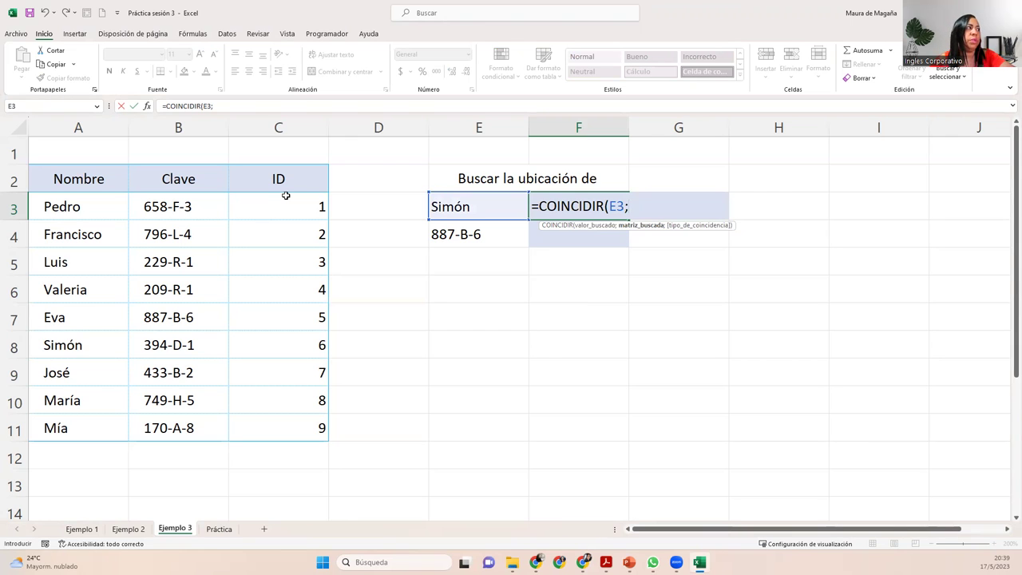
pyautogui.moveTo(94, 212); pyautogui.dragTo(81, 428)
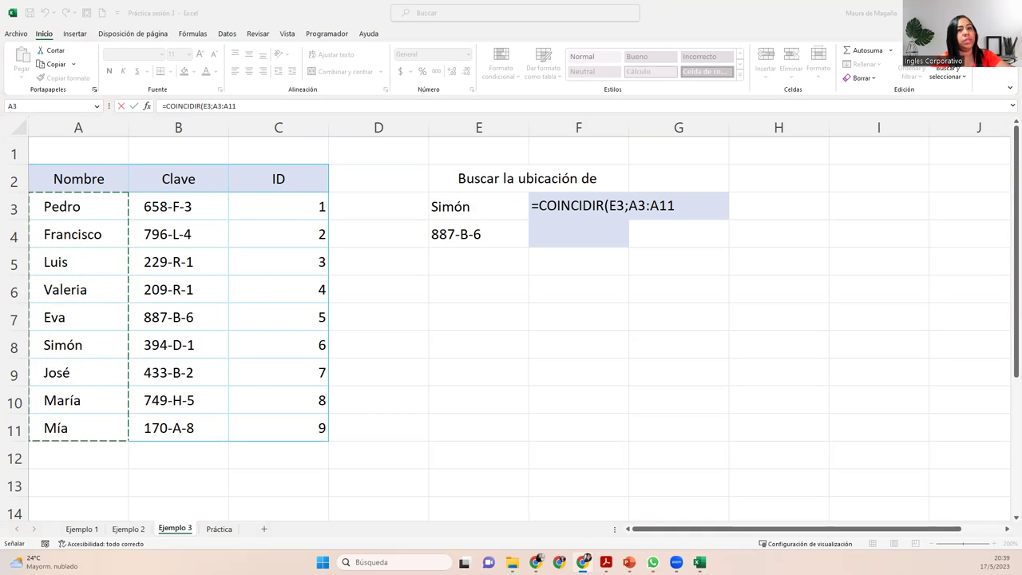
# Finish the formula with match type 0 and commit it so F3 shows 6.
pyautogui.click(684, 209)
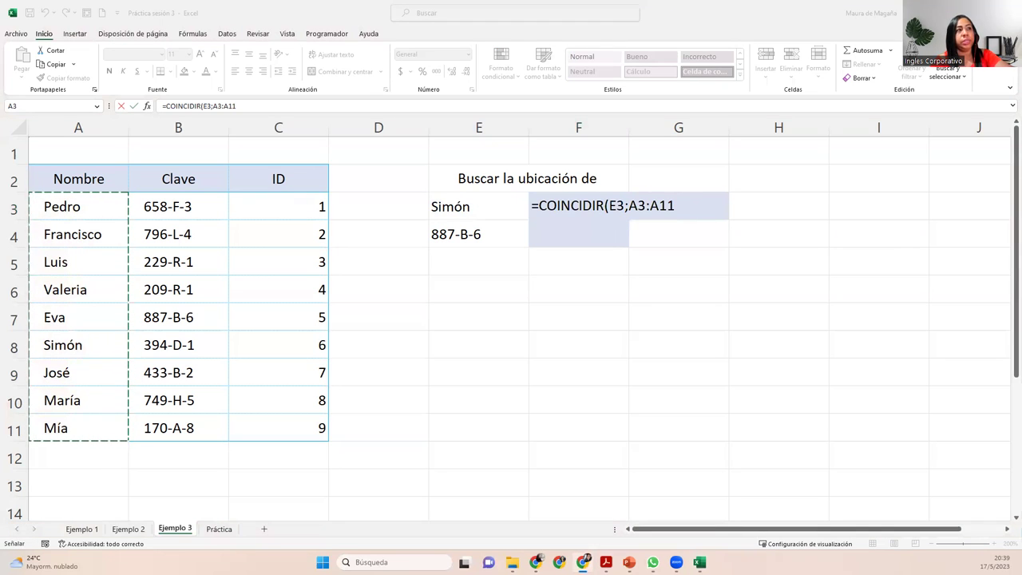
pyautogui.click(701, 209)
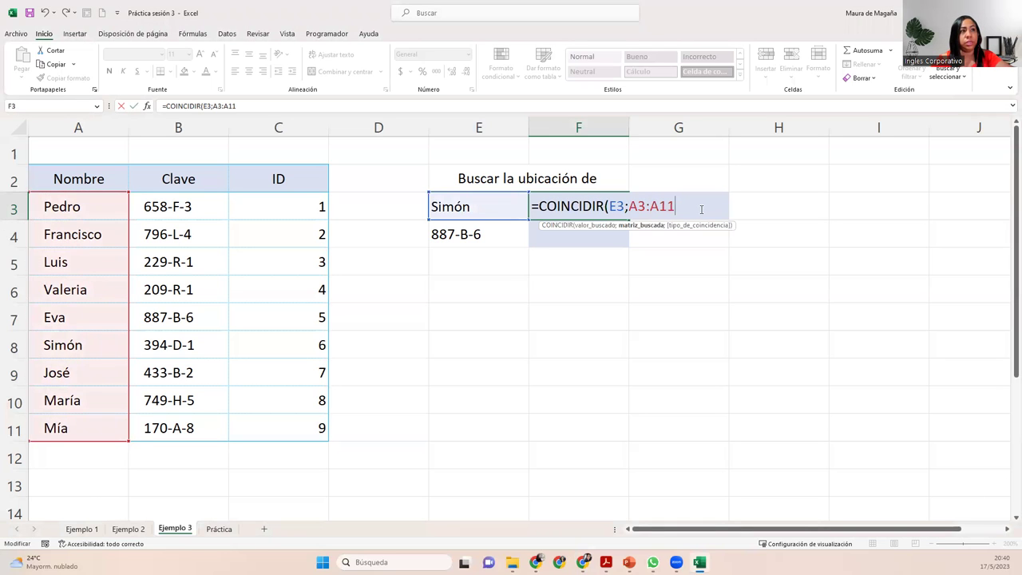
pyautogui.write(';')
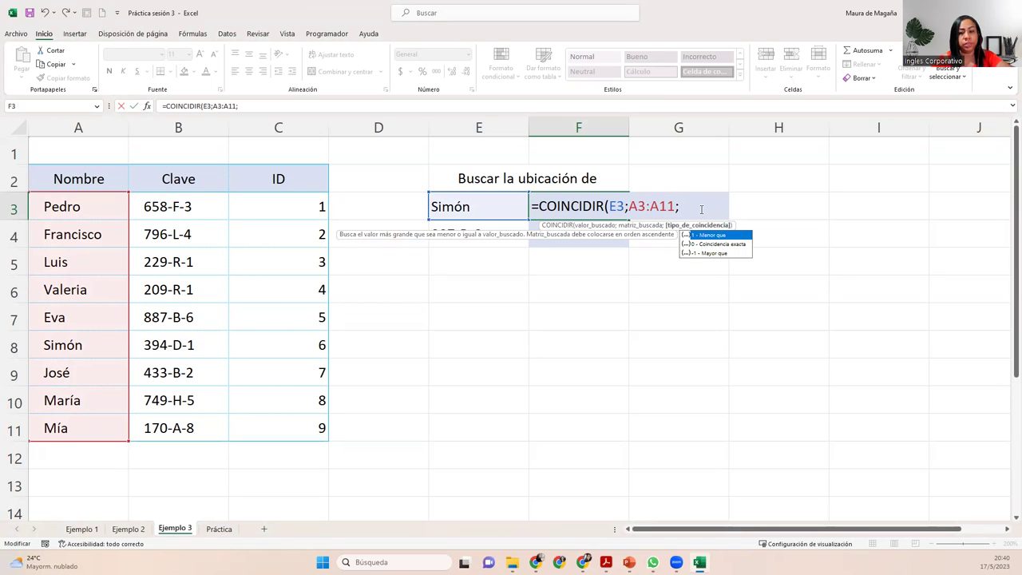
pyautogui.write('o)')
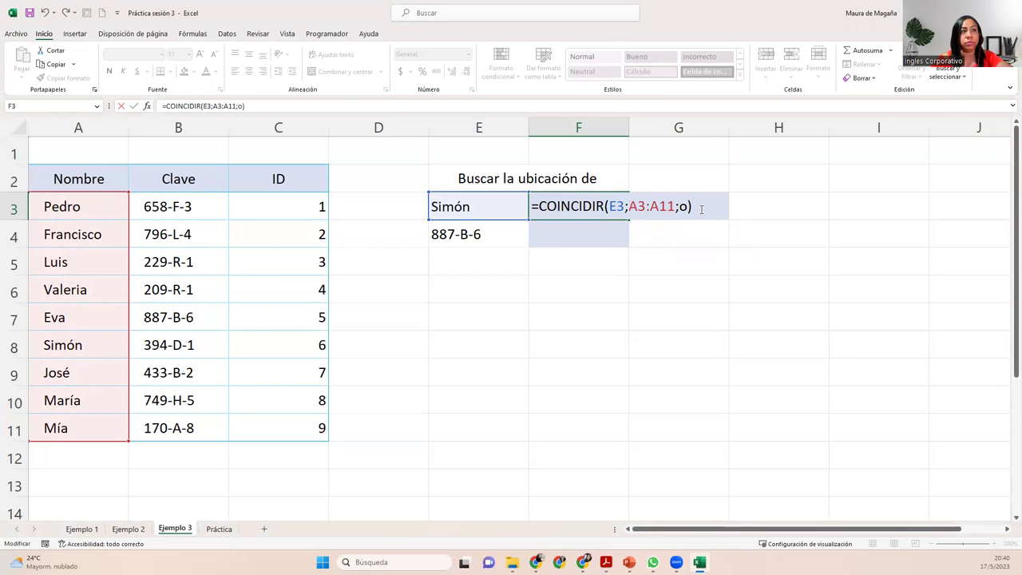
pyautogui.press('BackSpace')
pyautogui.press('BackSpace')
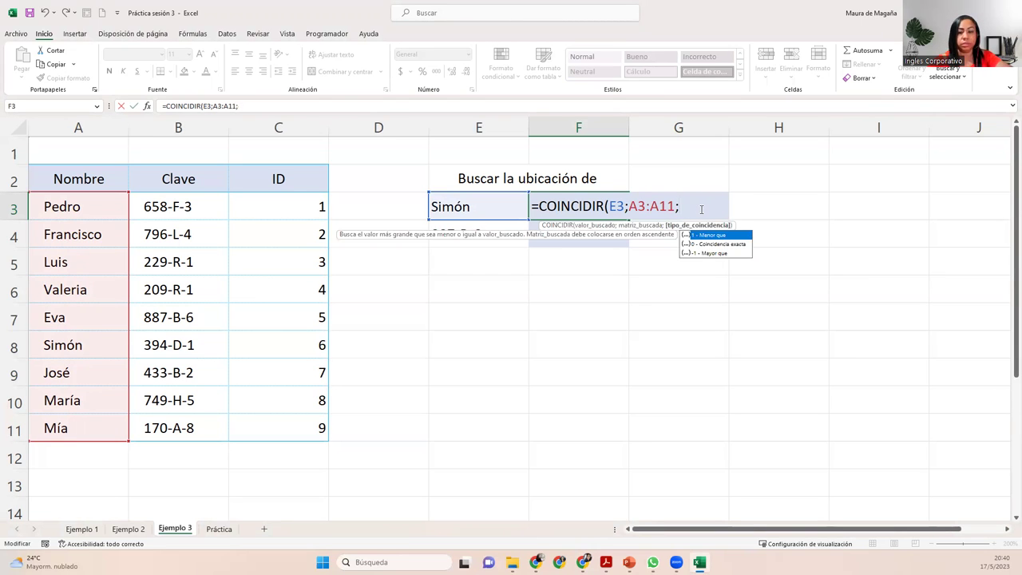
pyautogui.write('0)')
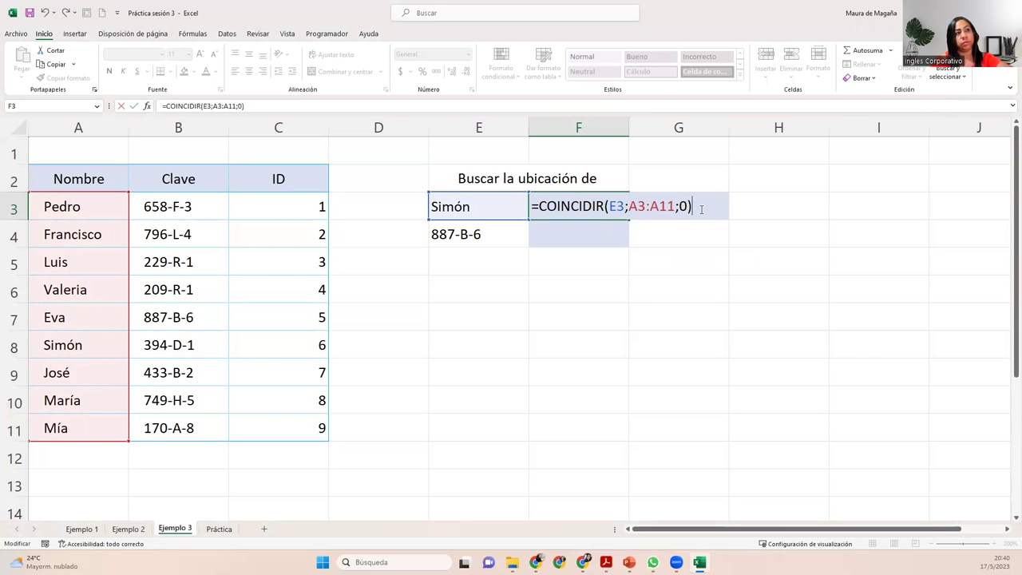
pyautogui.press('Return')
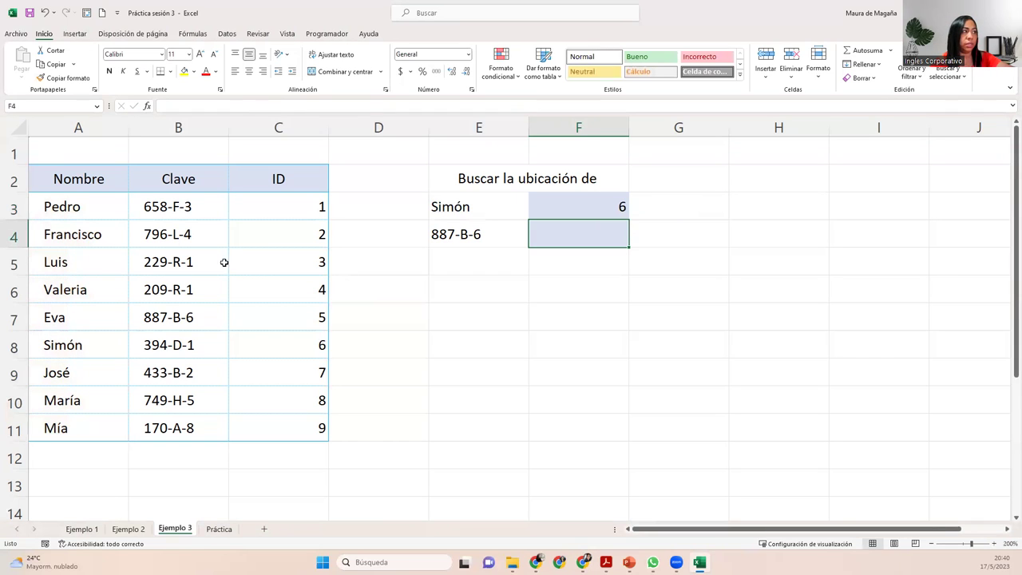
pyautogui.moveTo(88, 213); pyautogui.dragTo(75, 344)
pyautogui.click(567, 233)
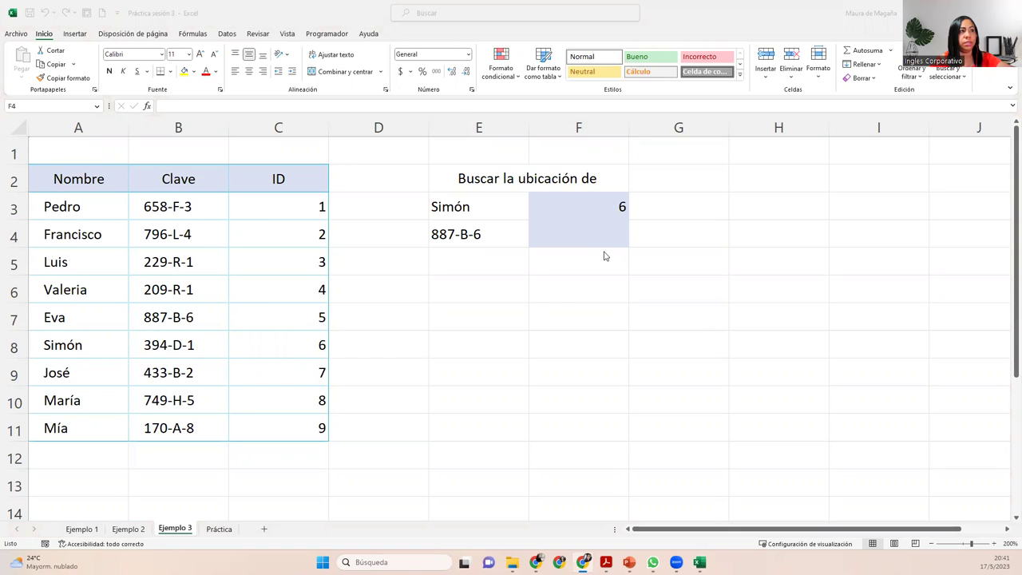
pyautogui.click(605, 244)
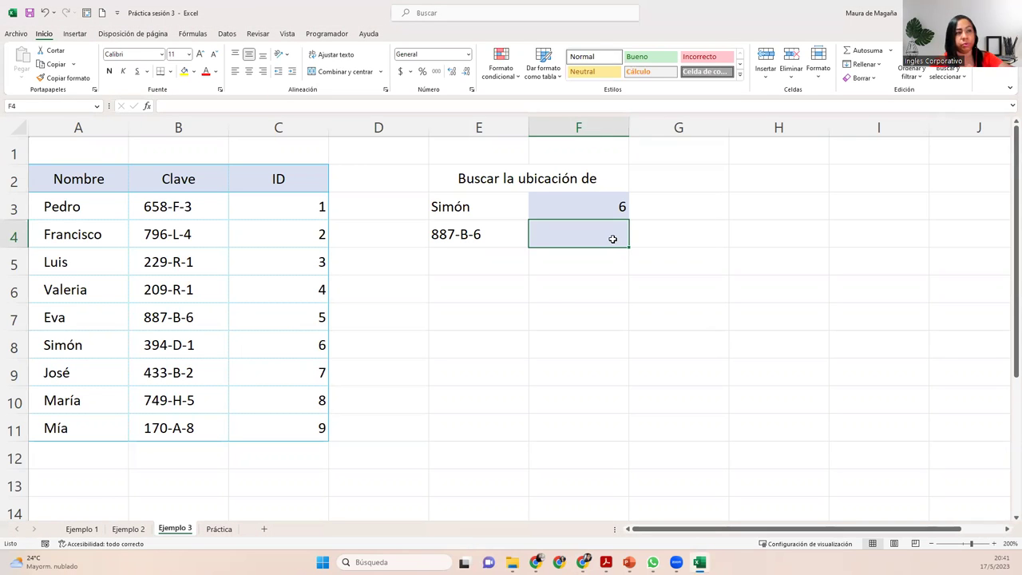
pyautogui.write('=')
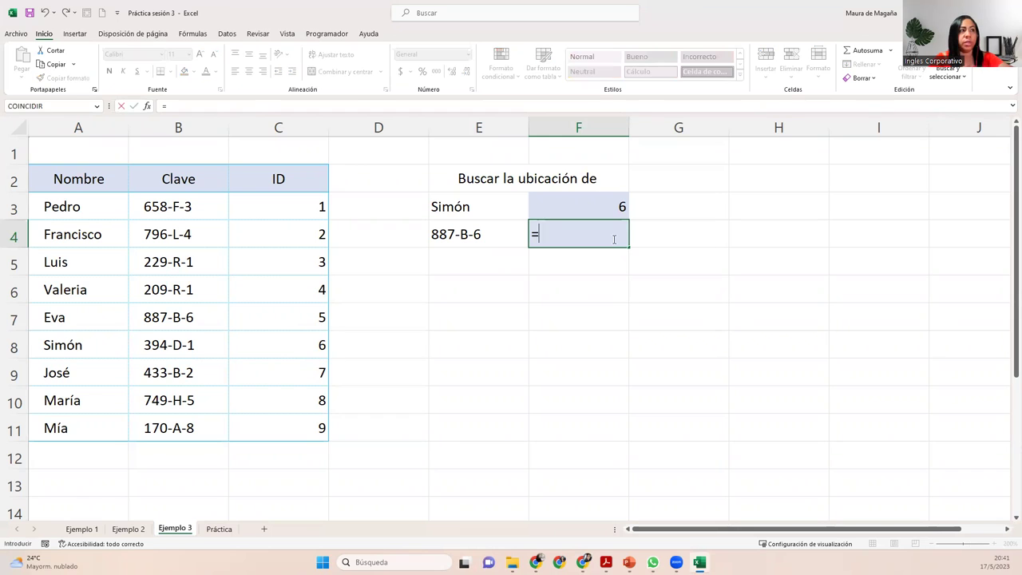
pyautogui.write('coin')
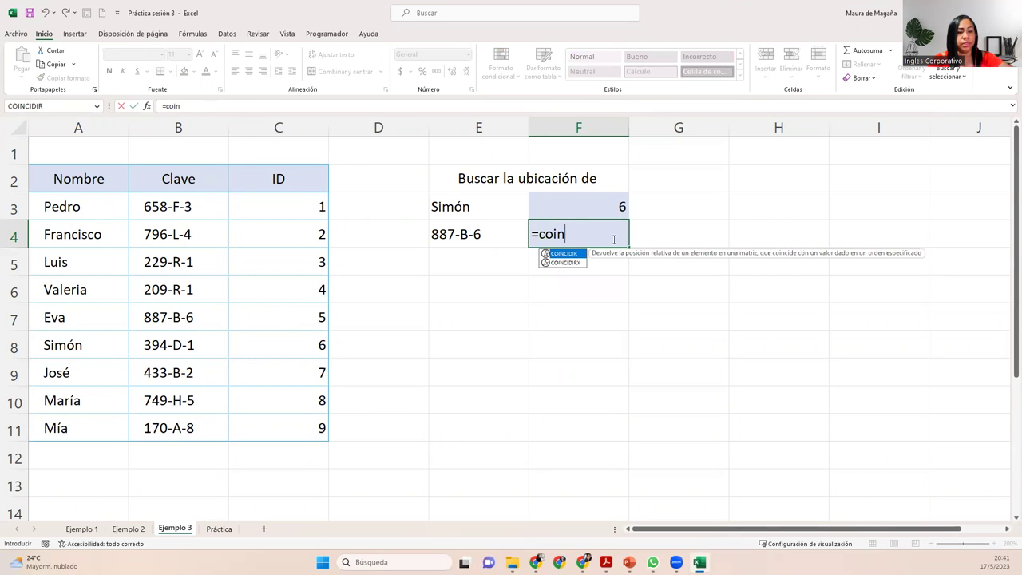
pyautogui.press('Tab')
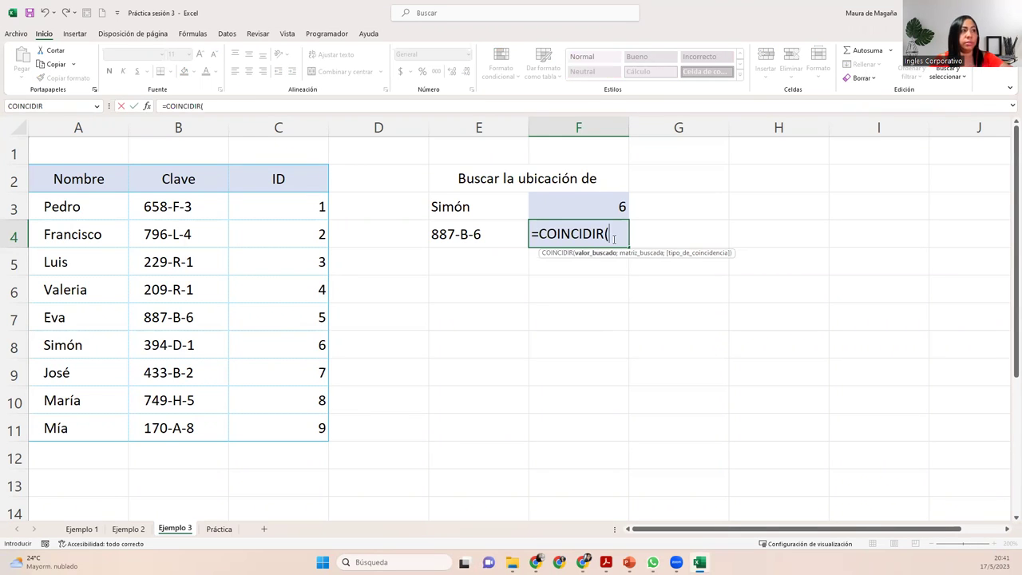
pyautogui.click(497, 237)
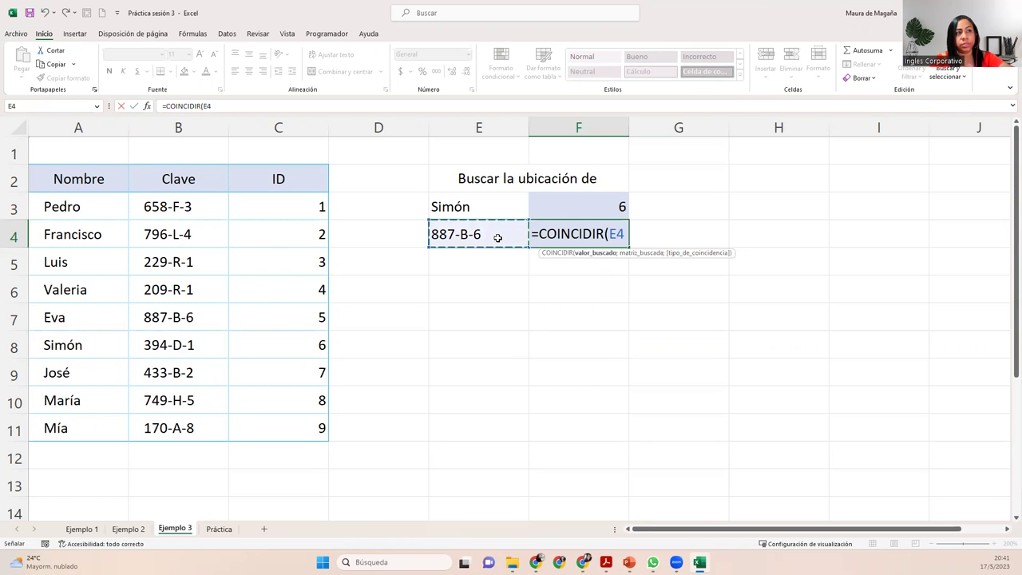
pyautogui.write(';')
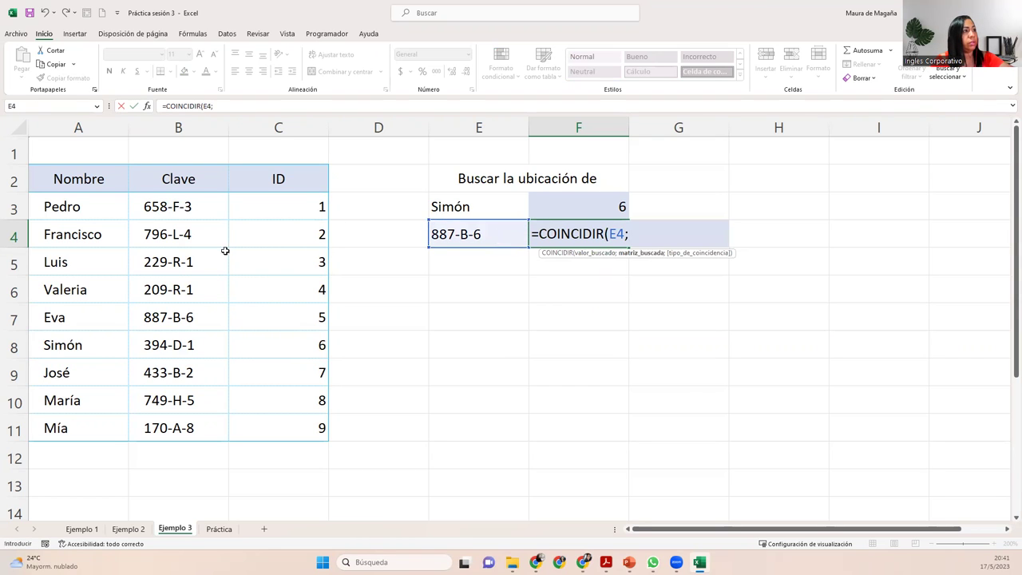
pyautogui.moveTo(182, 201); pyautogui.dragTo(177, 414)
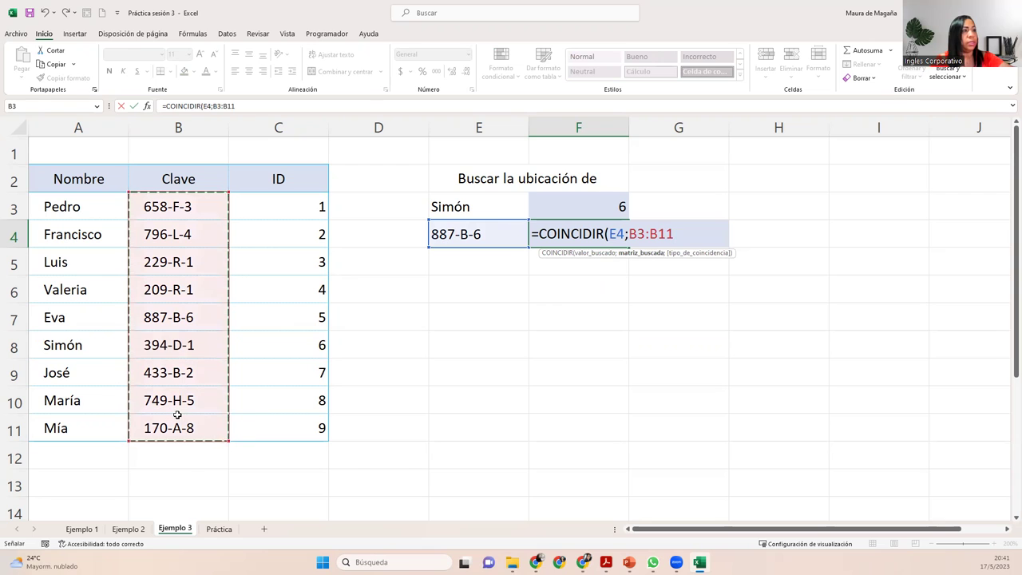
pyautogui.write(';')
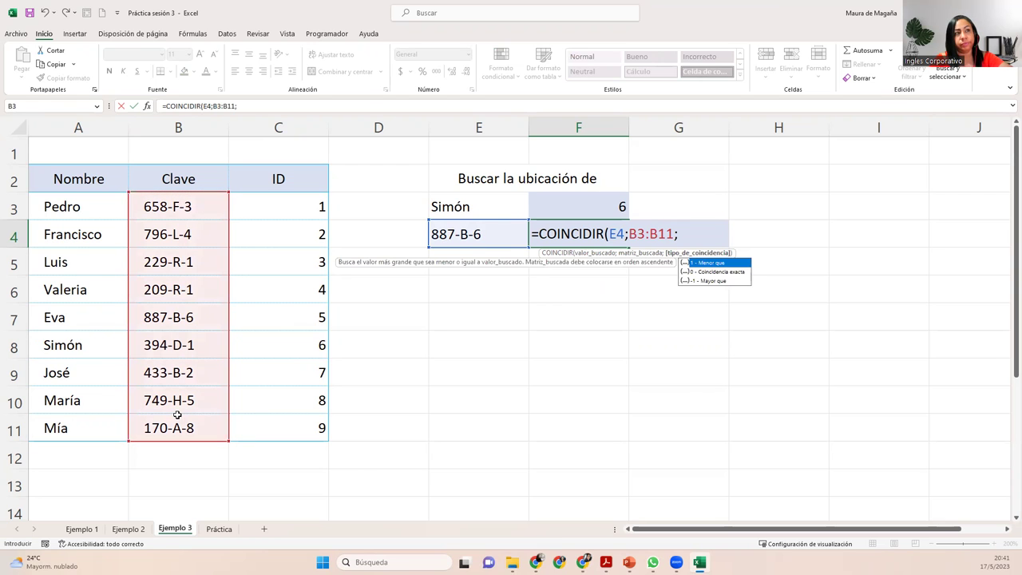
pyautogui.write('0)')
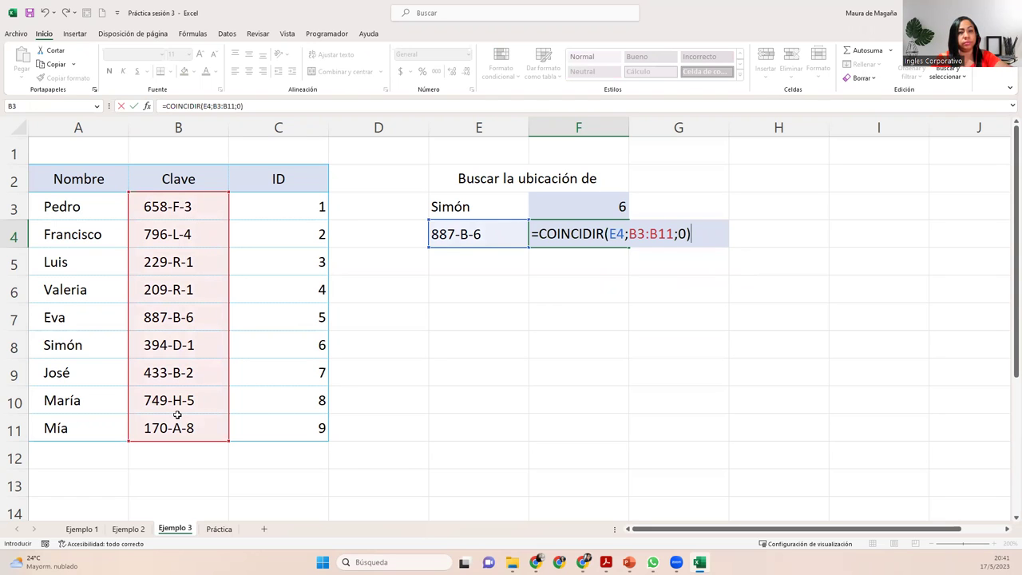
pyautogui.press('Return')
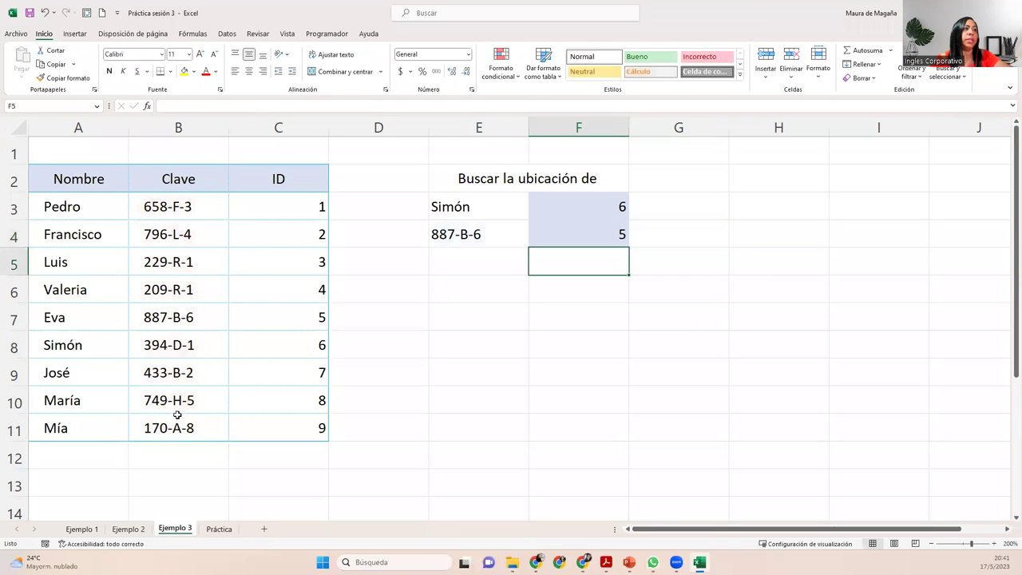
pyautogui.click(538, 233)
pyautogui.moveTo(151, 209); pyautogui.dragTo(177, 318)
pyautogui.click(177, 318)
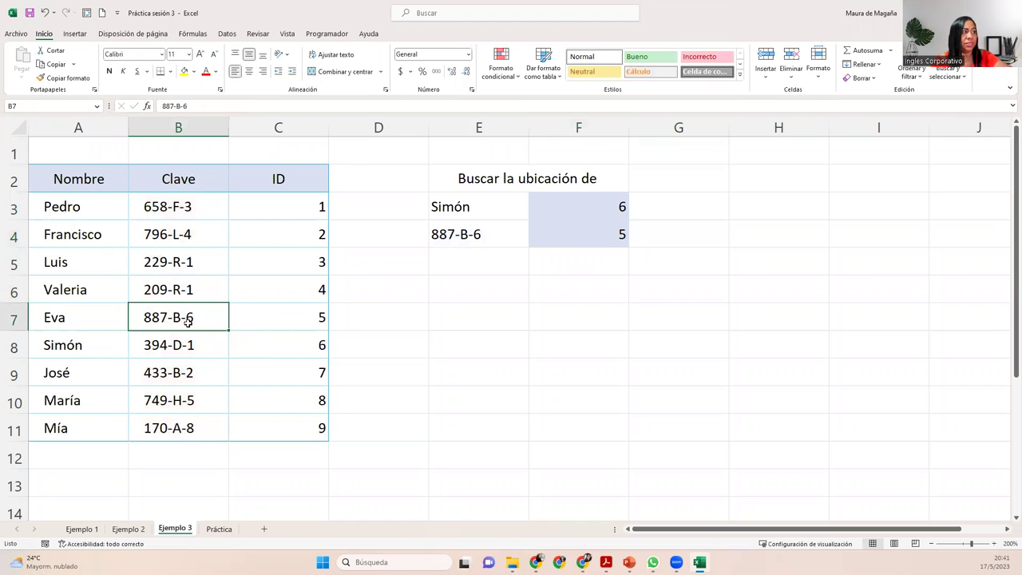
pyautogui.click(589, 233)
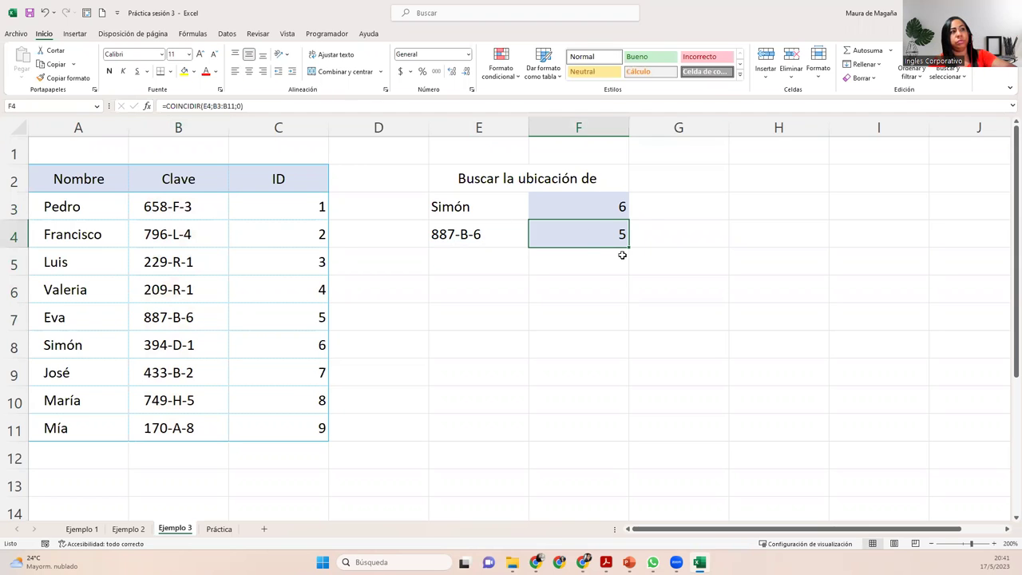
pyautogui.click(610, 257)
# Enter =COINCIDIR(E4;B3:B11;1) in F5, which returns 5 for 887-B-6, and recheck it.
pyautogui.write('=')
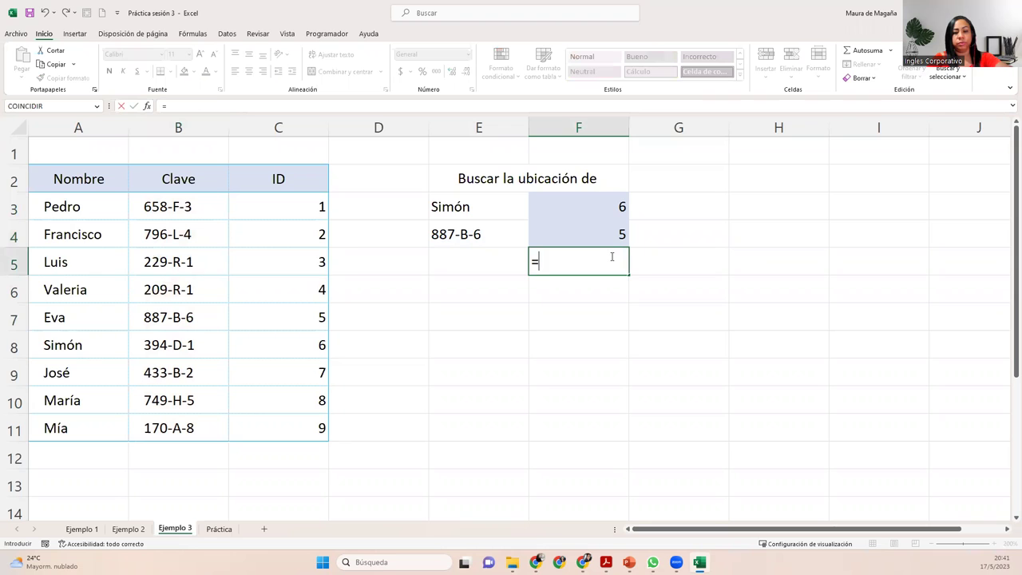
pyautogui.write('coin')
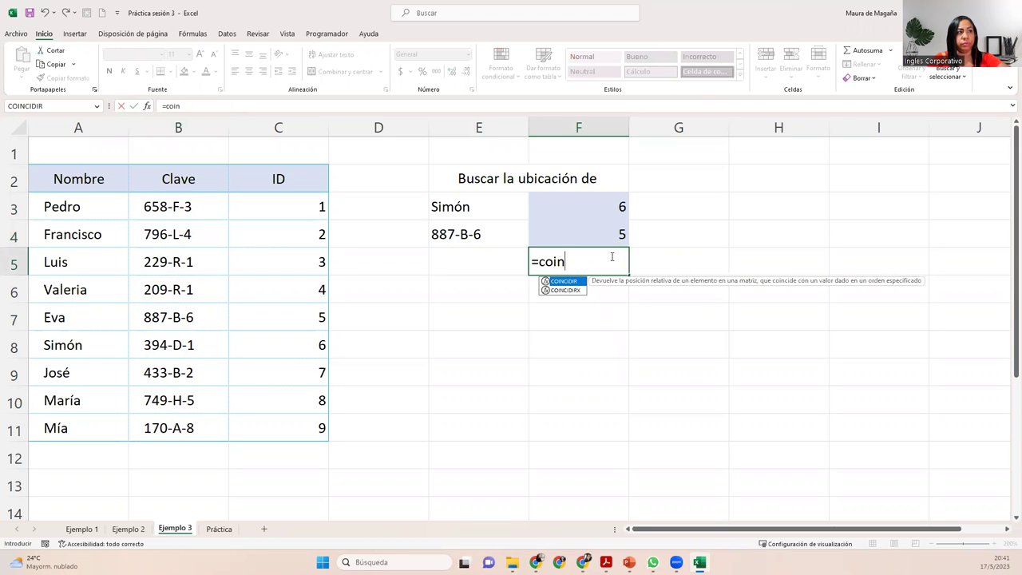
pyautogui.press('Tab')
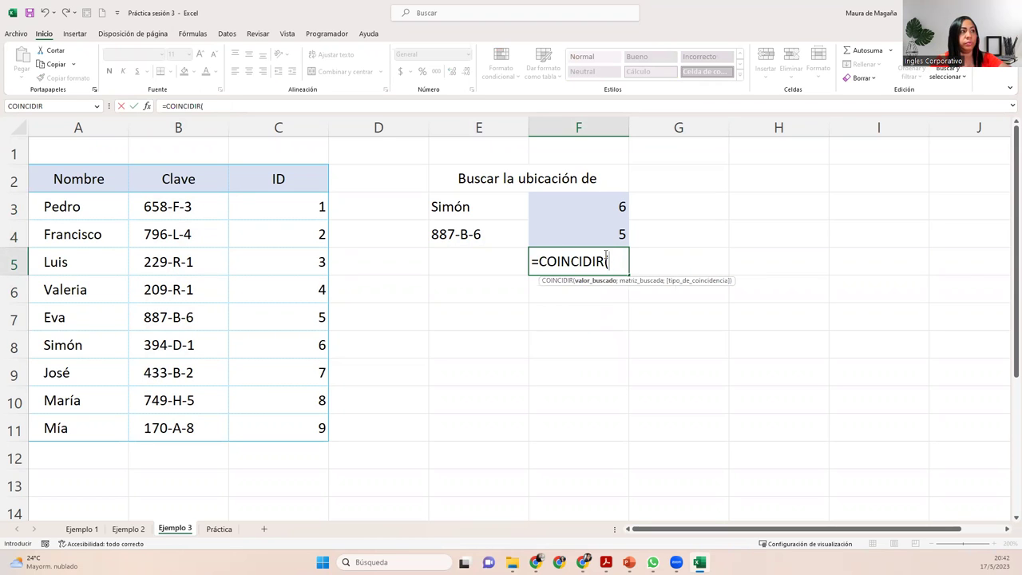
pyautogui.click(482, 236)
pyautogui.write(';')
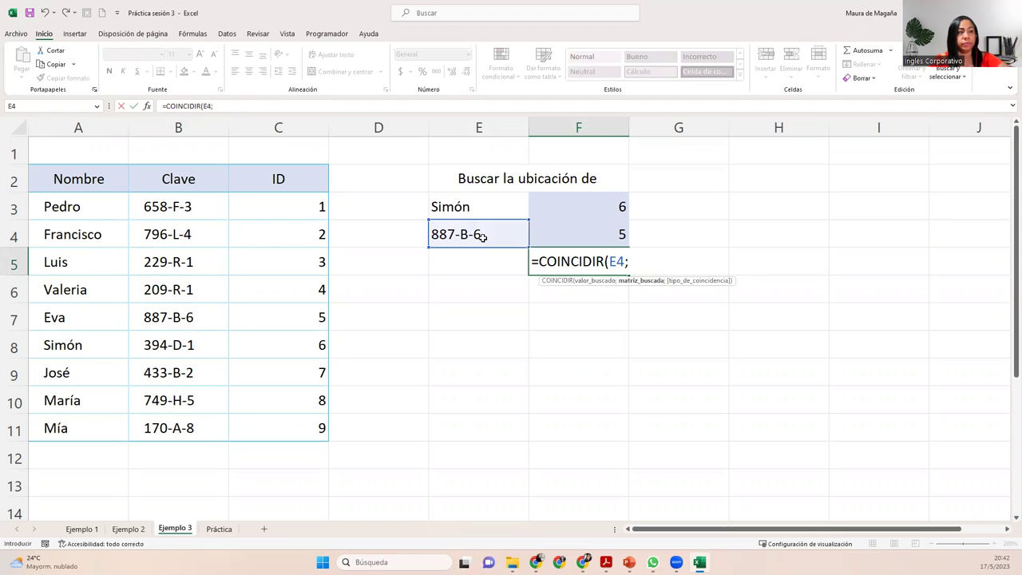
pyautogui.moveTo(206, 207); pyautogui.dragTo(192, 423)
pyautogui.write(';1')
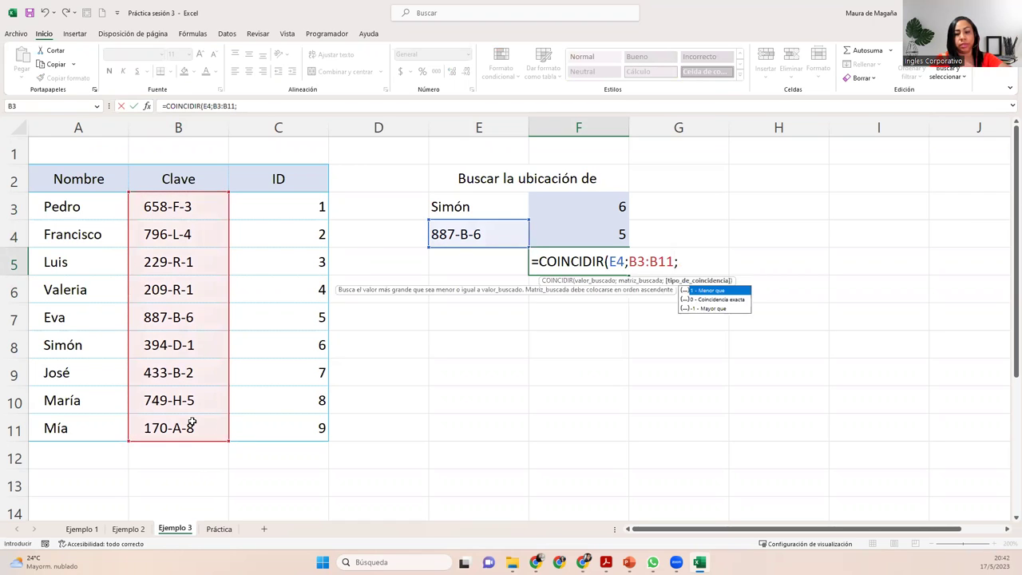
pyautogui.write(')')
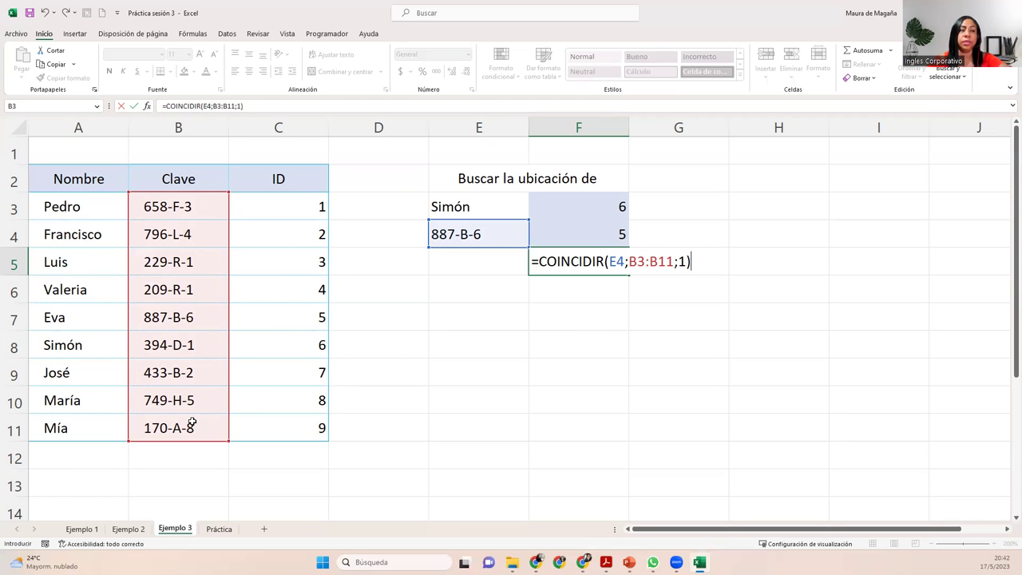
pyautogui.press('Return')
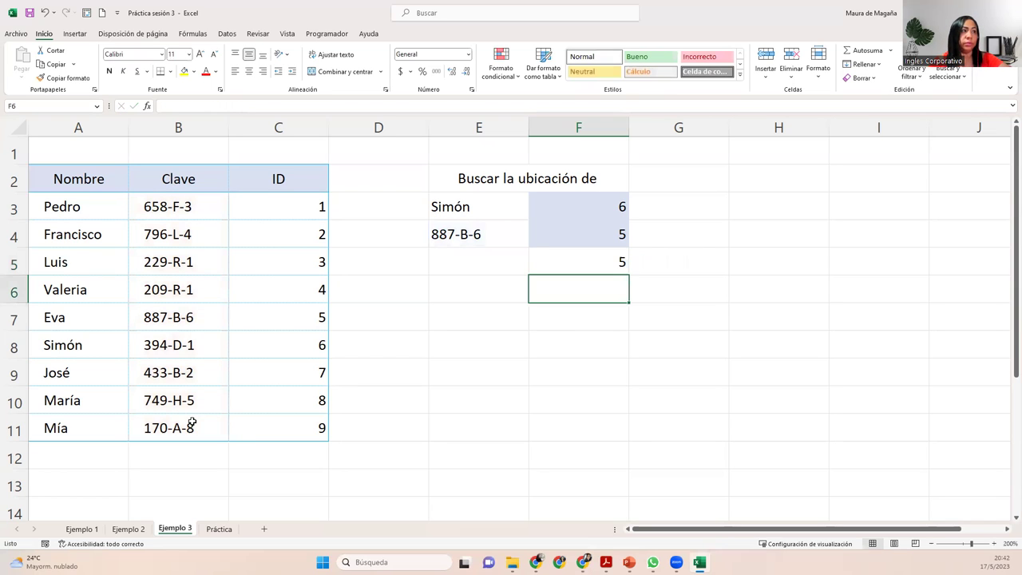
pyautogui.doubleClick(589, 259)
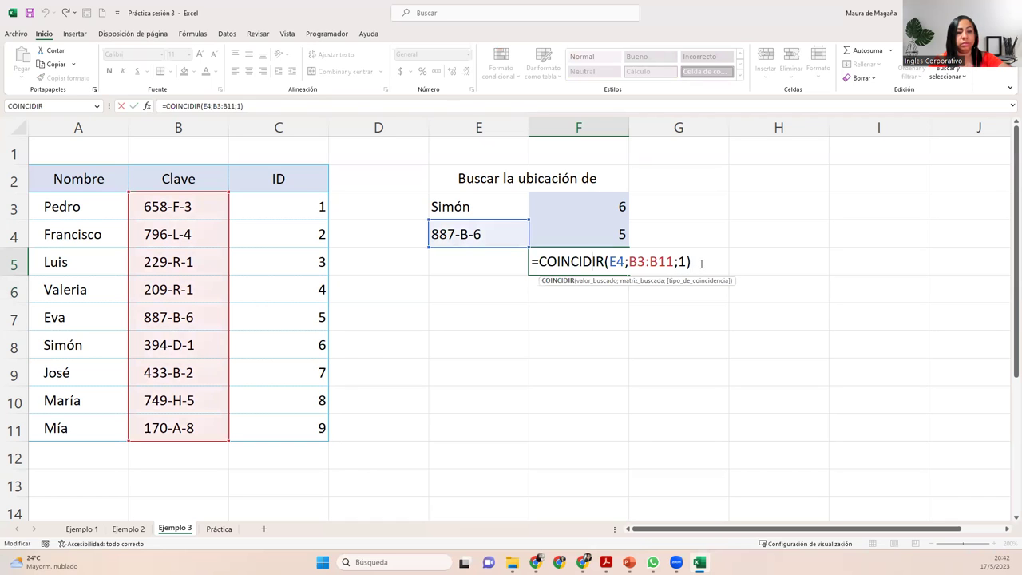
pyautogui.press('Return')
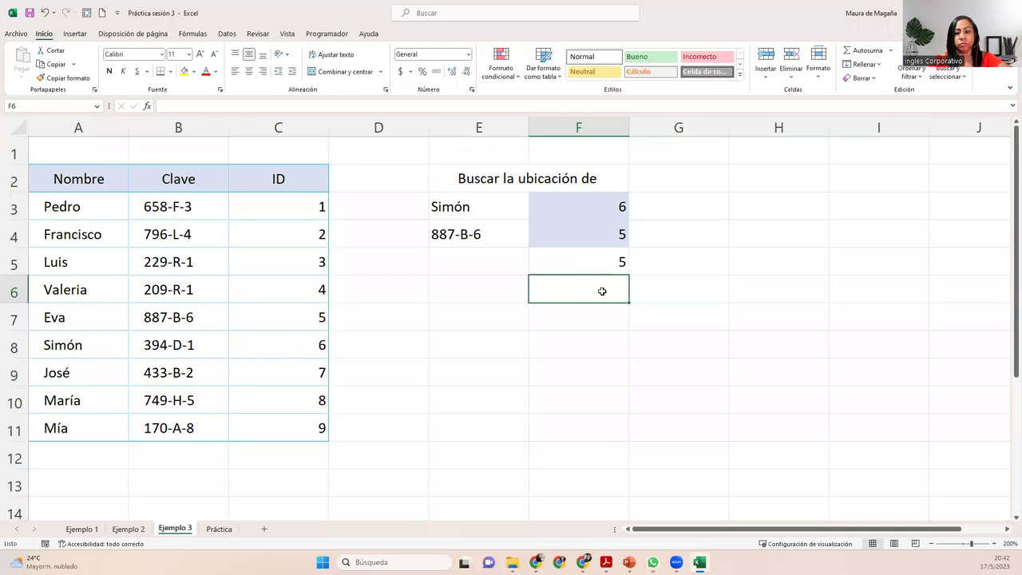
# Enter =COINCIDIR(E4;B3:B11;-1) in F6, which gives #N/D for 887-B-6.
pyautogui.write('=co')
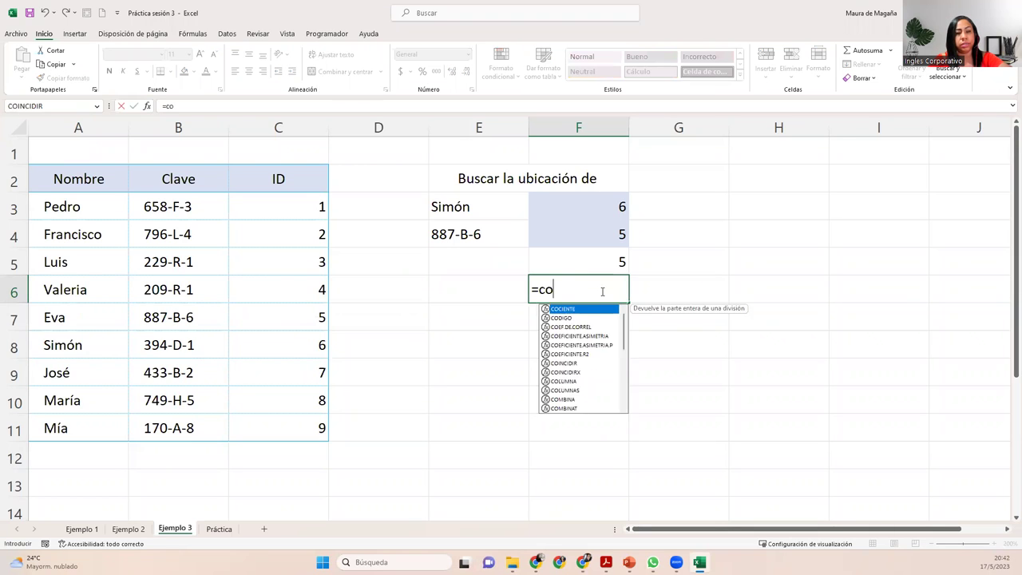
pyautogui.write('inci')
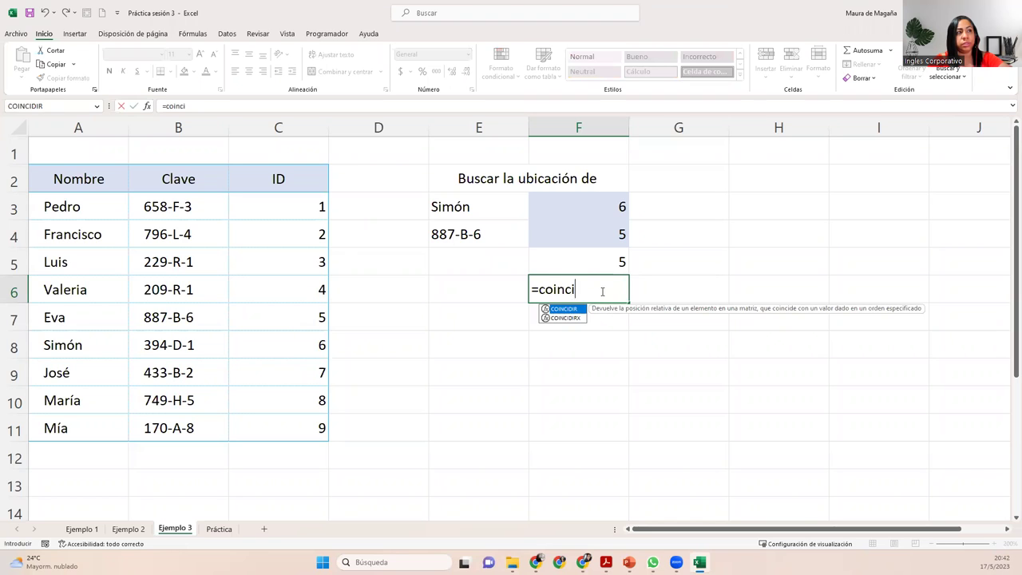
pyautogui.press('Tab')
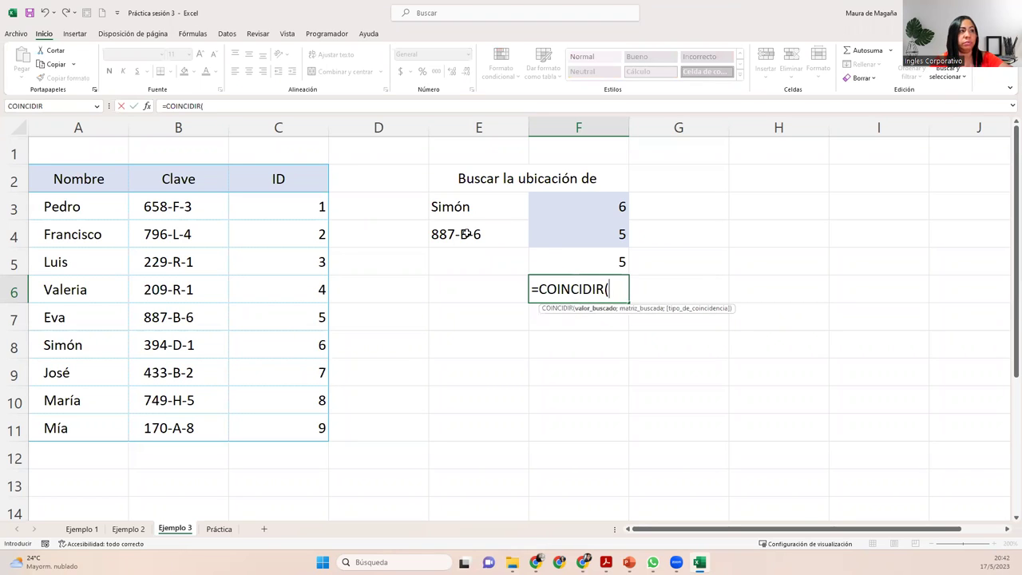
pyautogui.click(466, 233)
pyautogui.write(';')
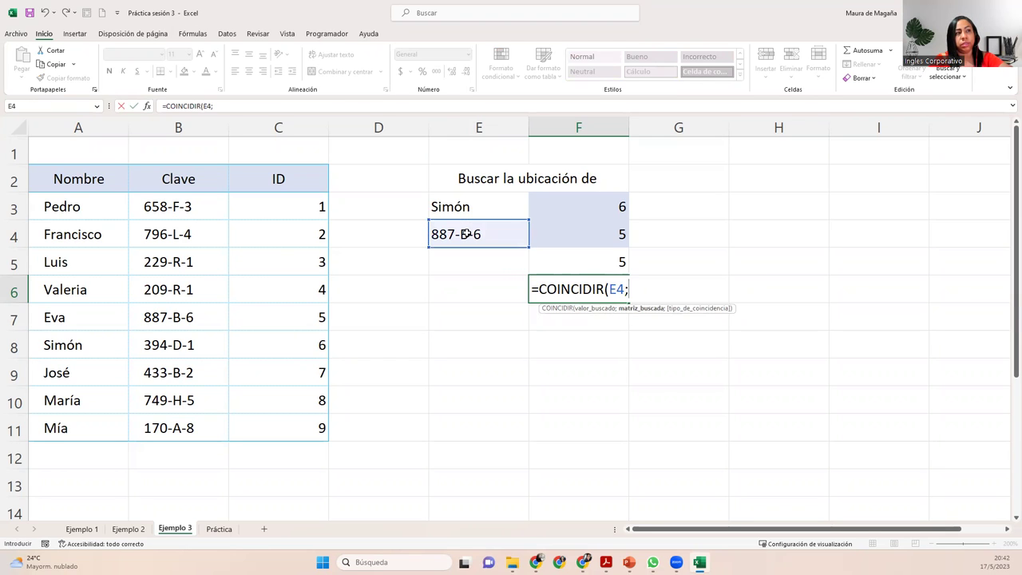
pyautogui.moveTo(203, 209); pyautogui.dragTo(206, 421)
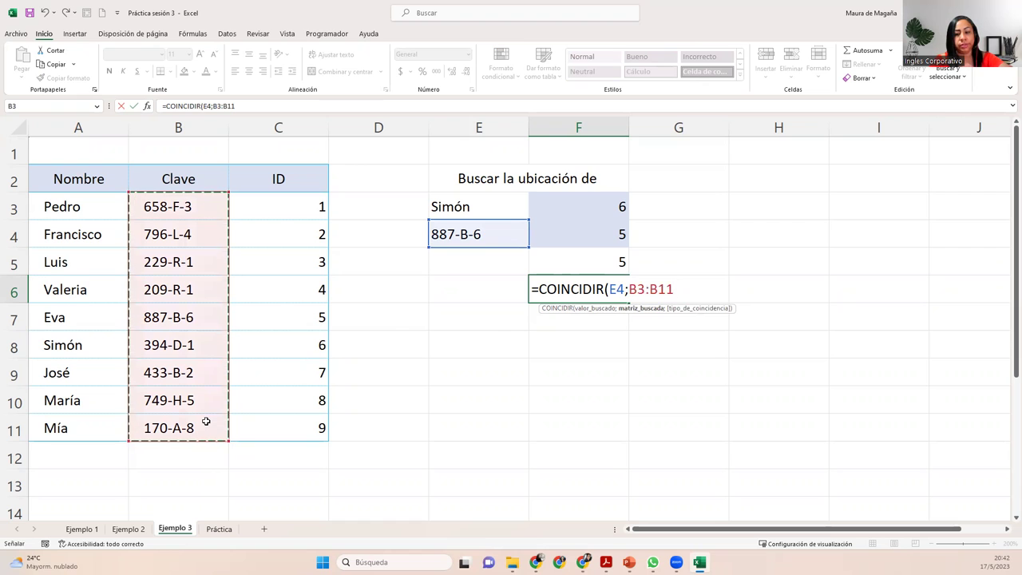
pyautogui.write(';-1')
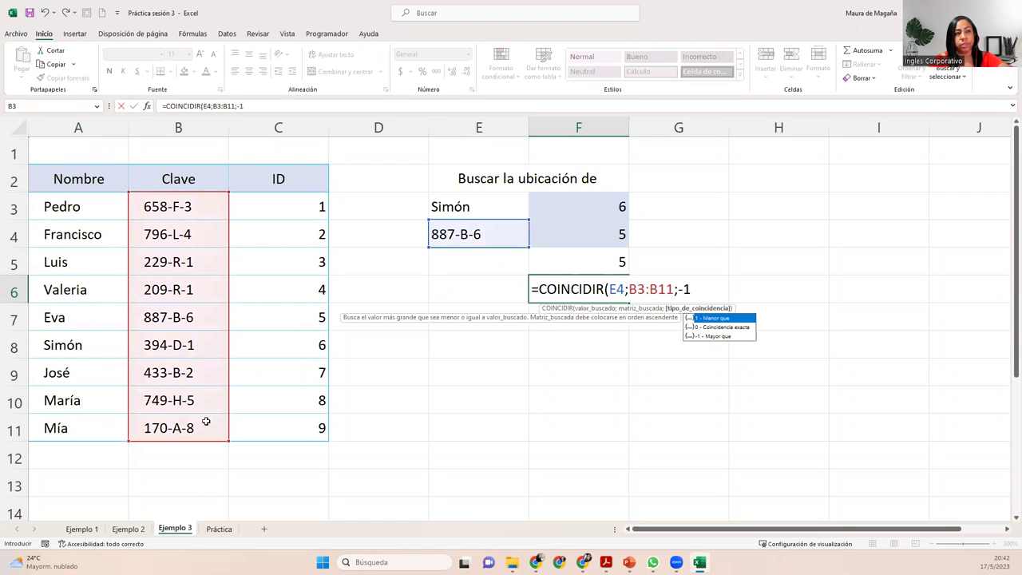
pyautogui.write(')')
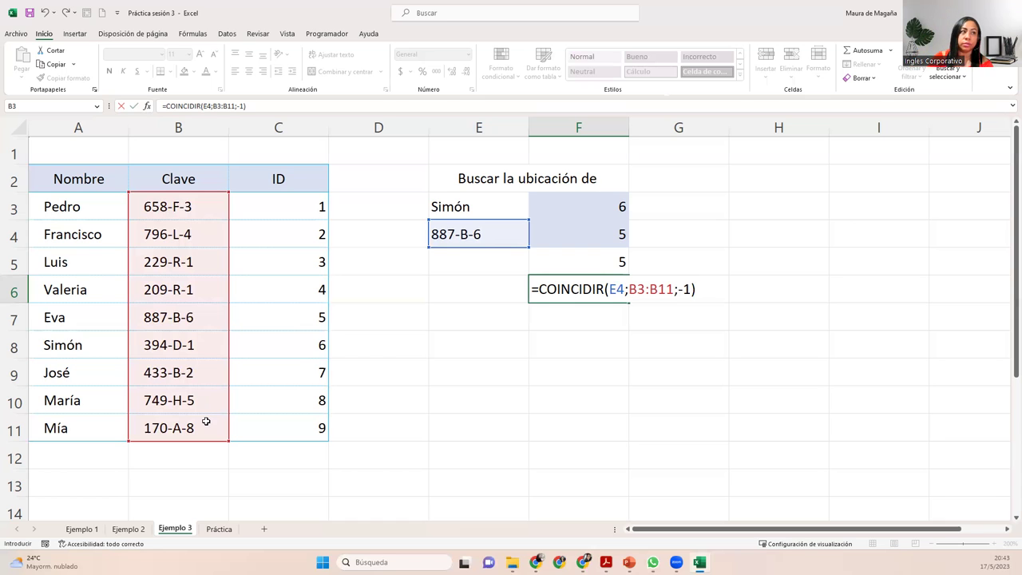
pyautogui.press('Return')
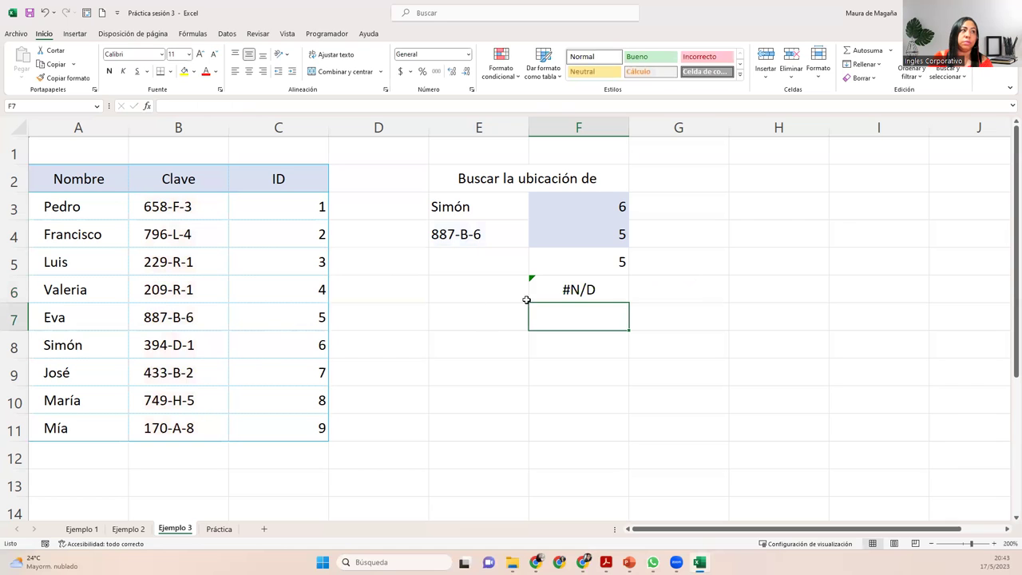
pyautogui.click(578, 284)
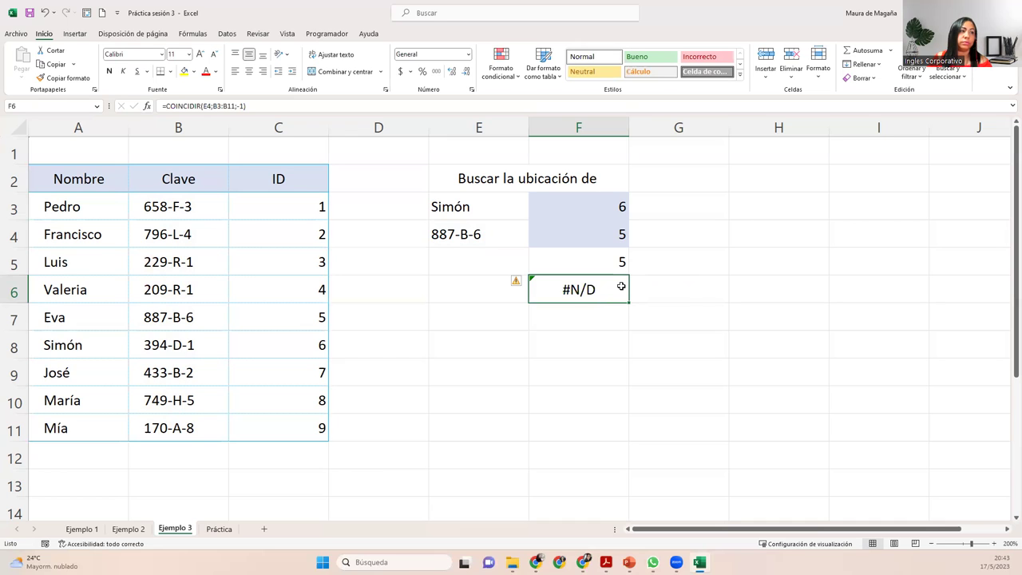
pyautogui.click(212, 202)
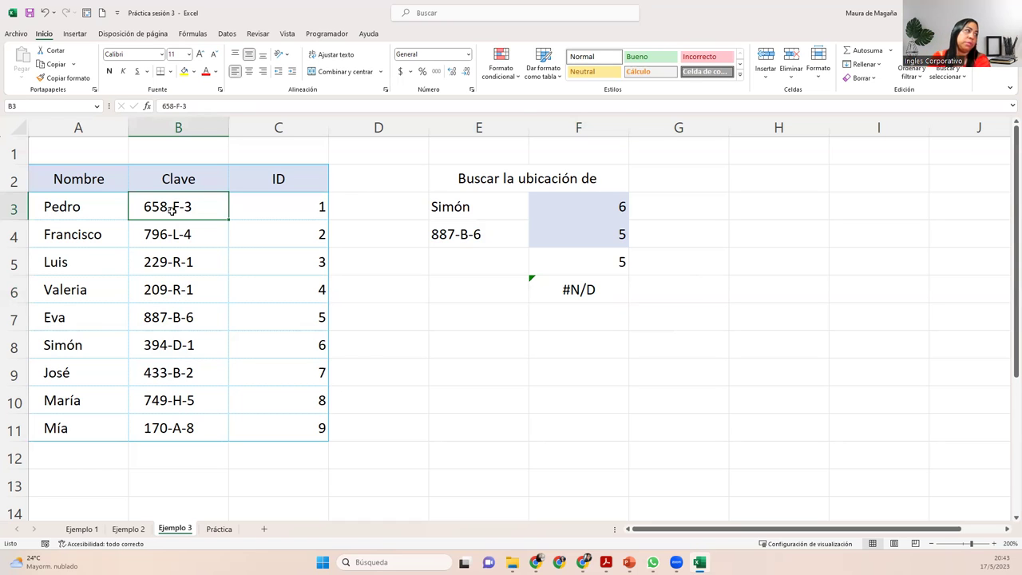
pyautogui.click(170, 236)
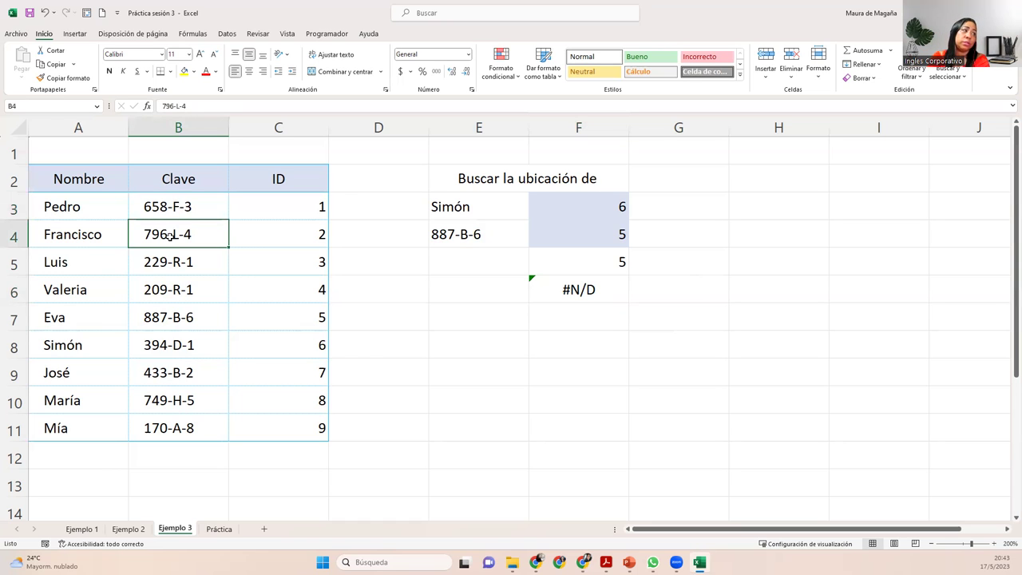
pyautogui.click(159, 265)
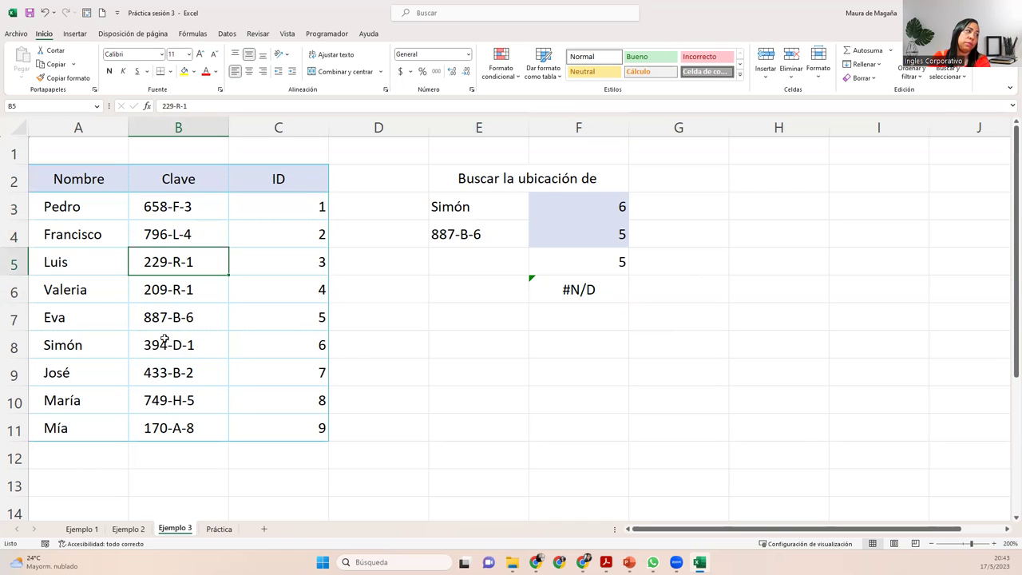
pyautogui.click(188, 314)
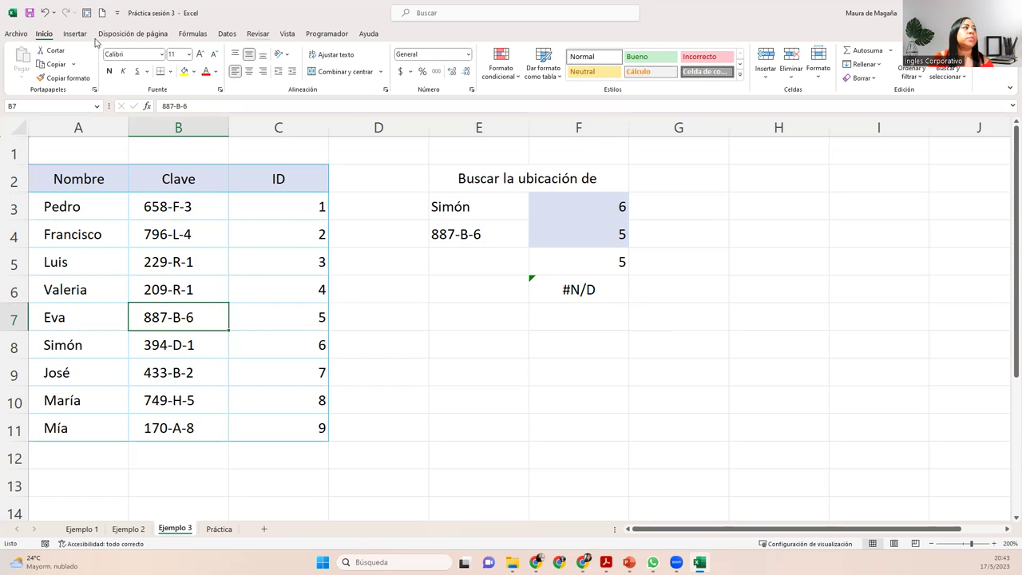
pyautogui.click(162, 173)
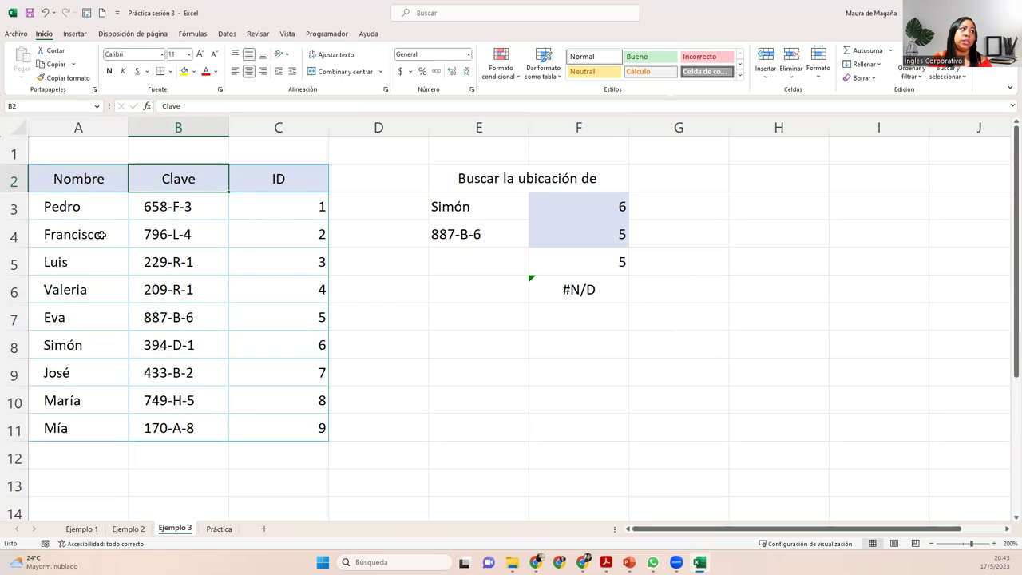
pyautogui.click(144, 212)
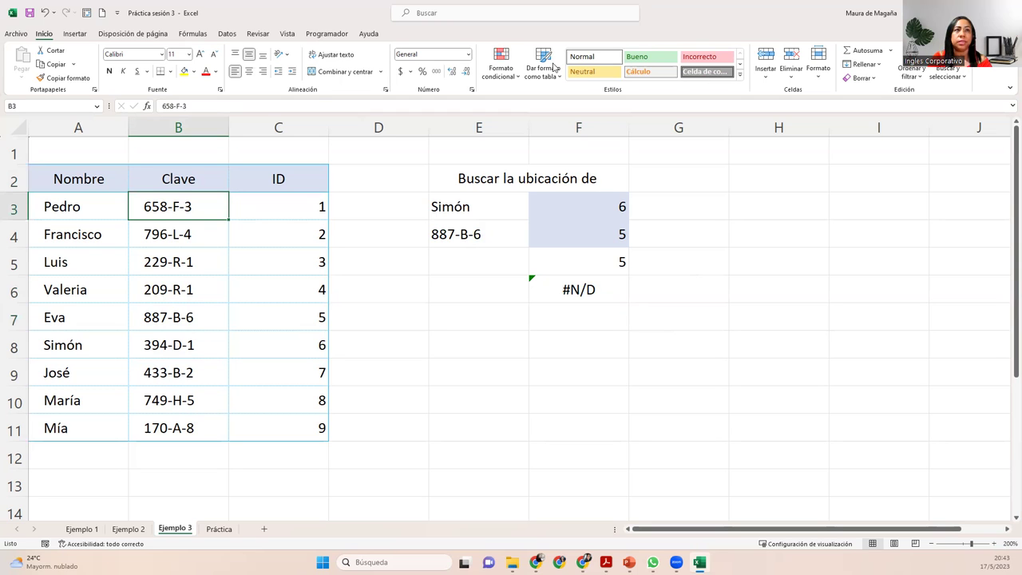
pyautogui.click(910, 70)
pyautogui.click(930, 158)
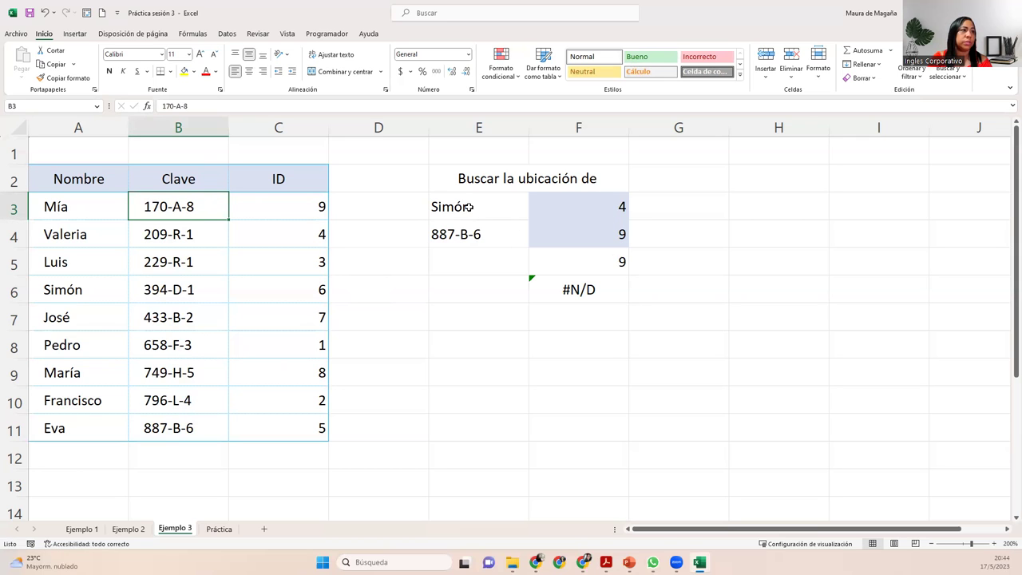
pyautogui.moveTo(70, 202); pyautogui.dragTo(80, 286)
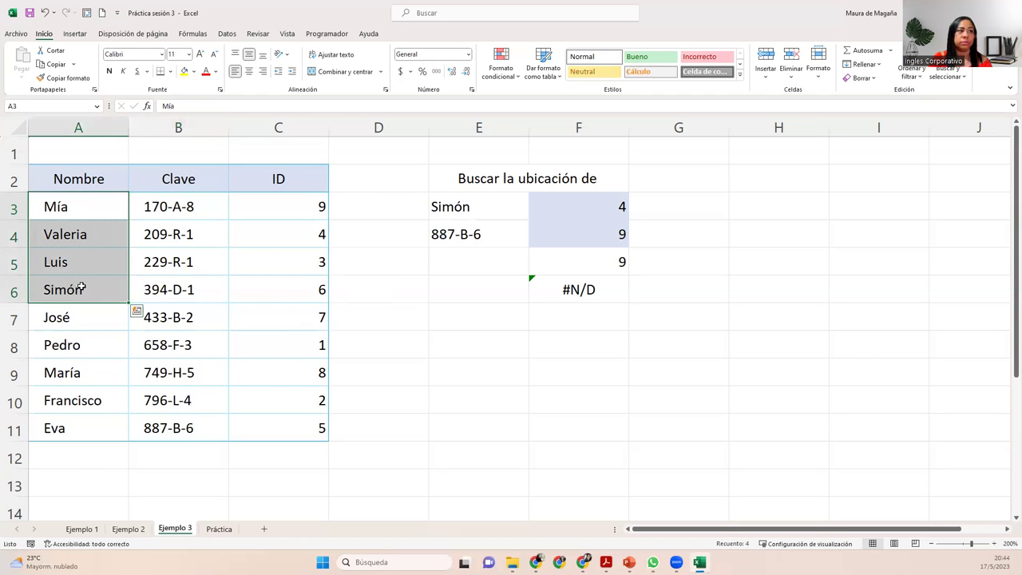
pyautogui.click(539, 226)
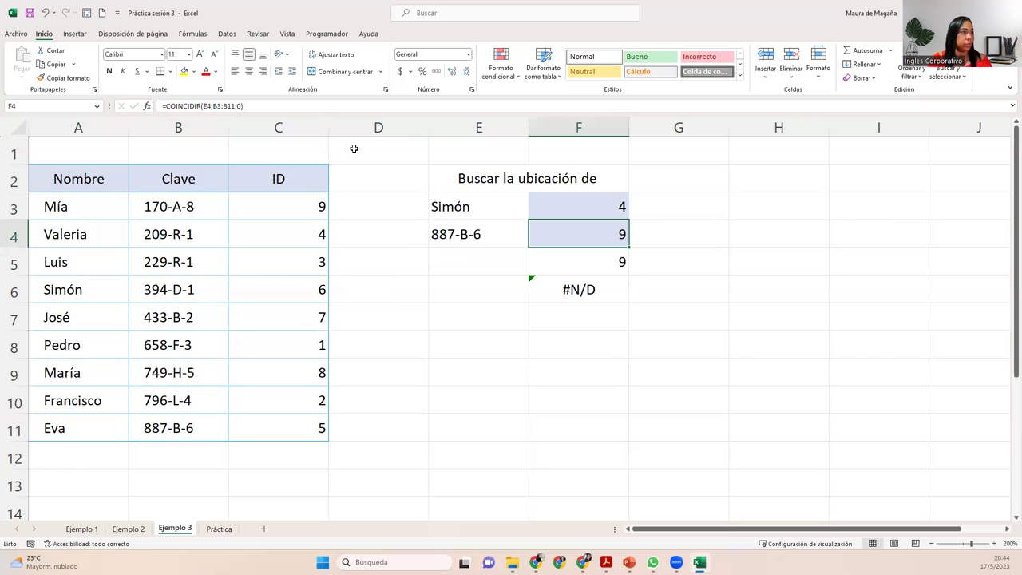
pyautogui.click(223, 425)
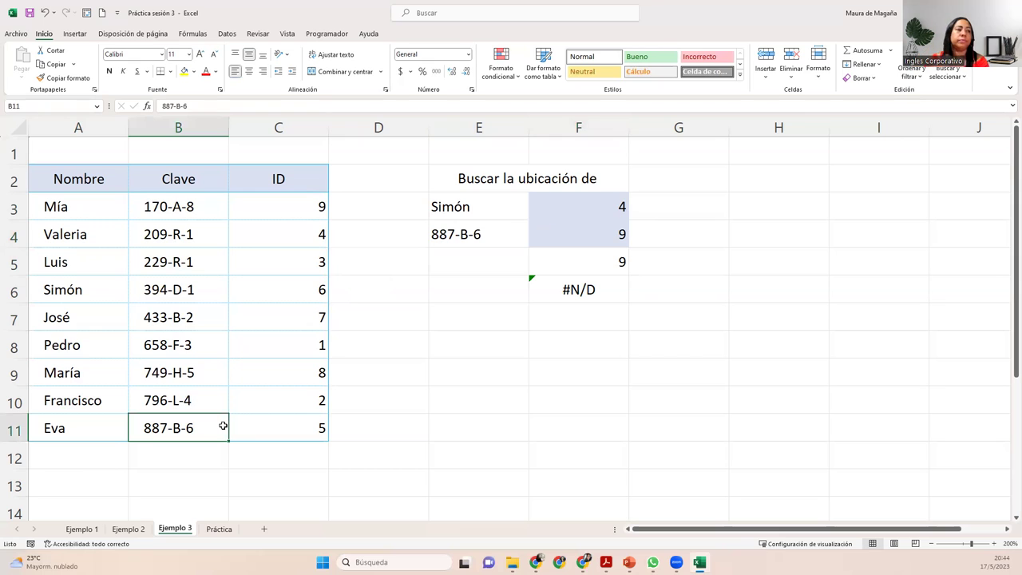
pyautogui.click(573, 293)
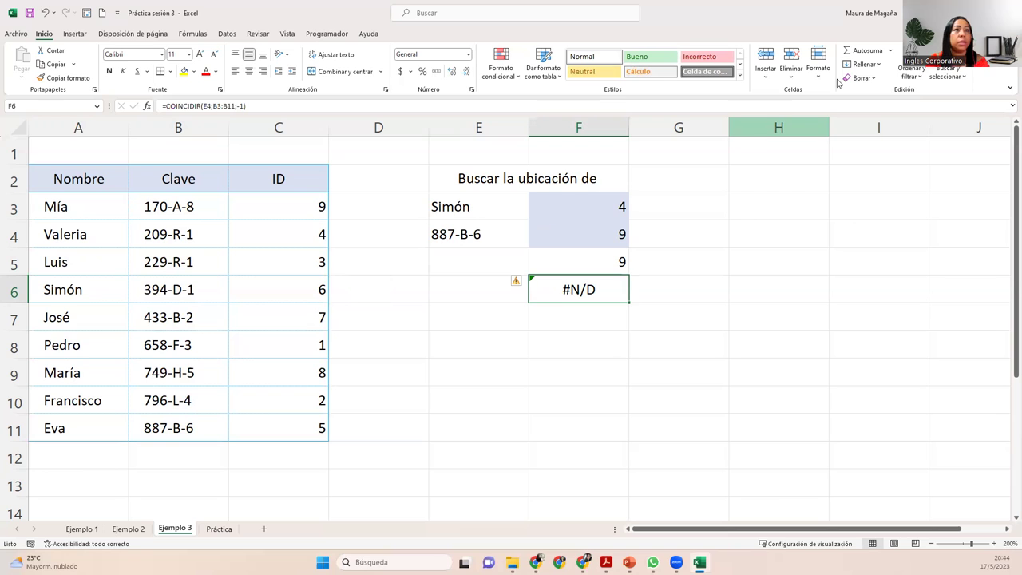
# Undo an accidental Z-to-A sort of the lookup cells.
pyautogui.click(910, 74)
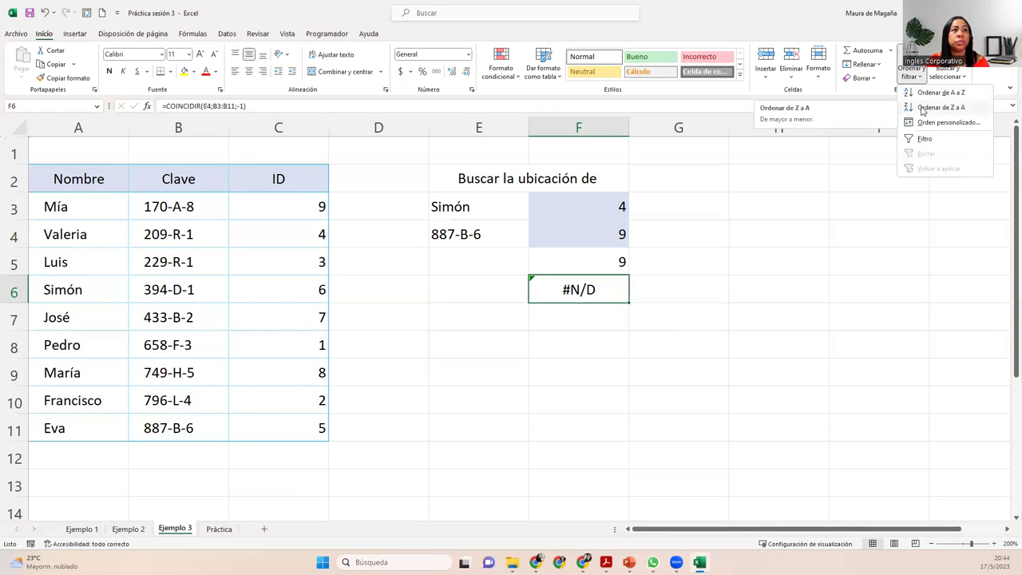
pyautogui.click(934, 107)
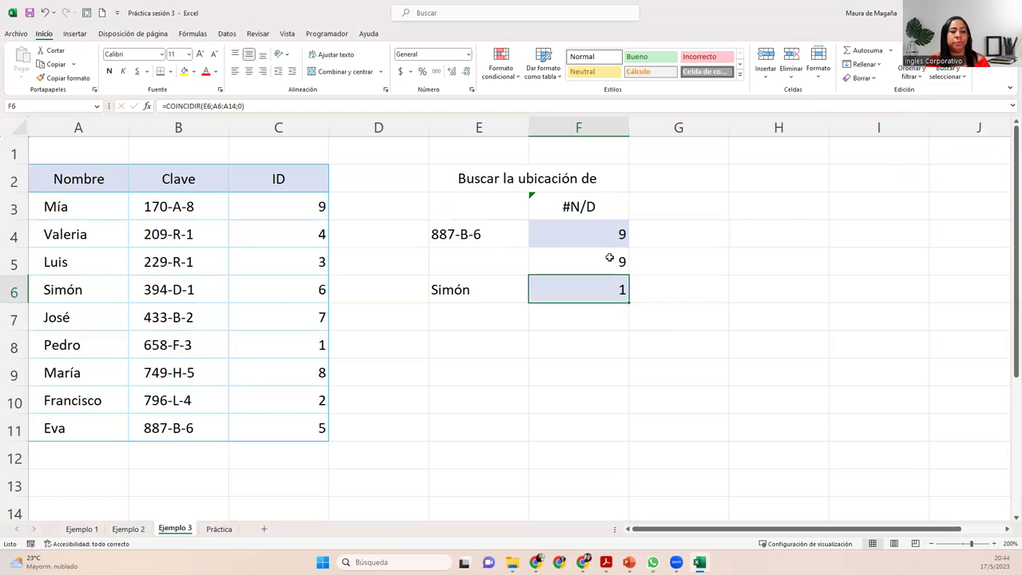
pyautogui.hotkey('ctrl', 'z')
pyautogui.click(577, 283)
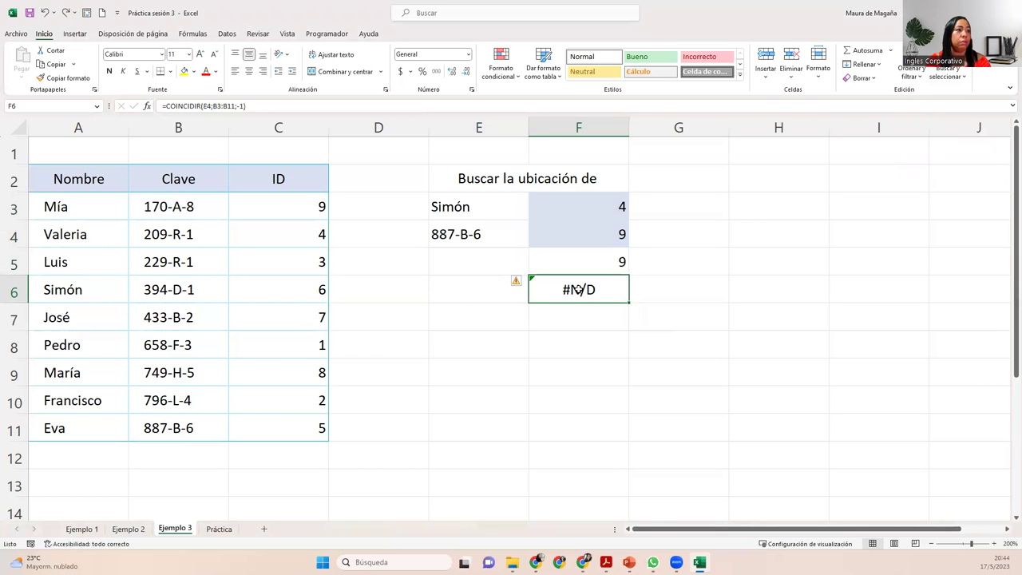
# Sort the table Z to A by Clave from B3, so F6 now returns 1.
pyautogui.click(188, 237)
pyautogui.click(190, 207)
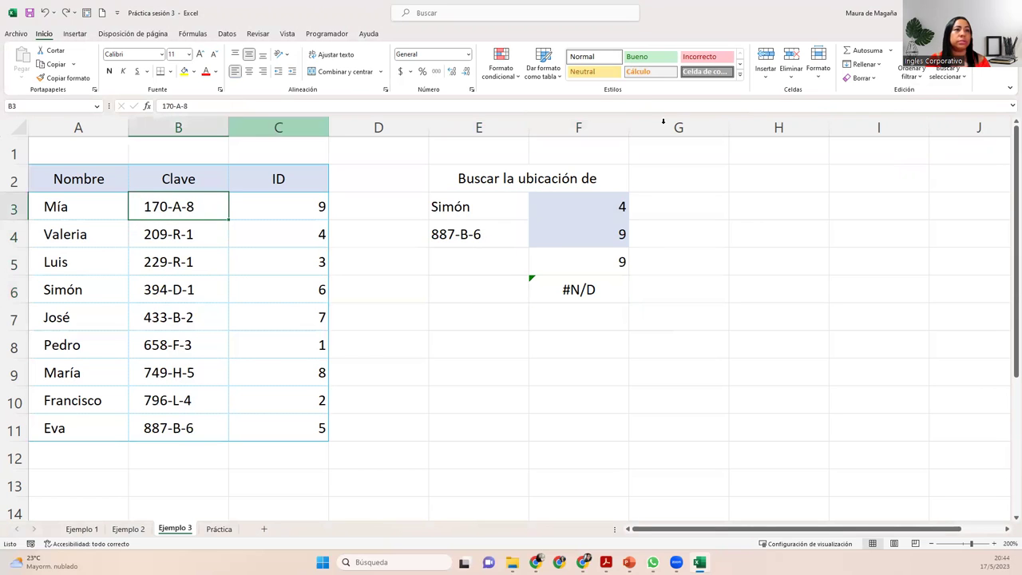
pyautogui.click(910, 73)
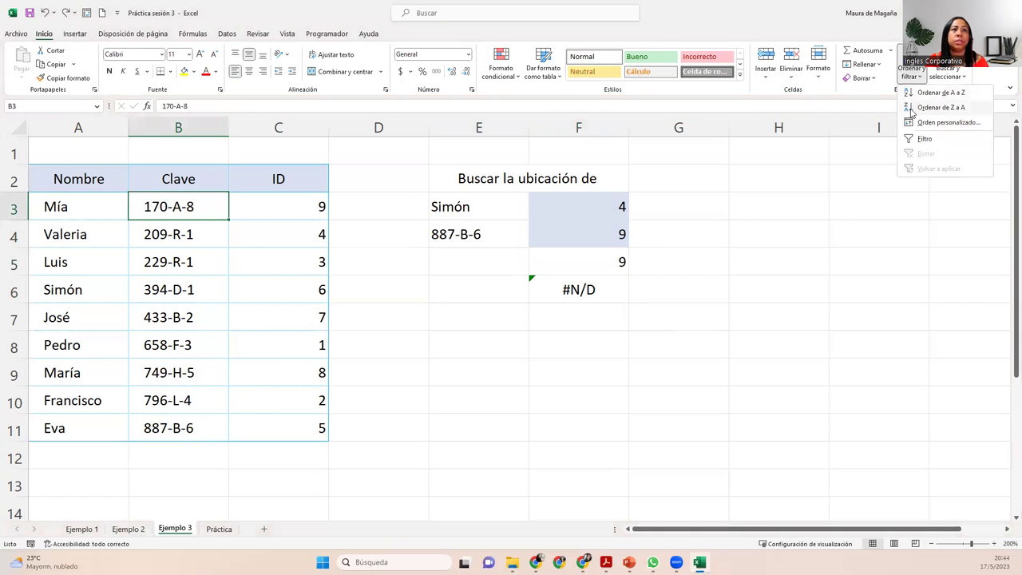
pyautogui.click(934, 107)
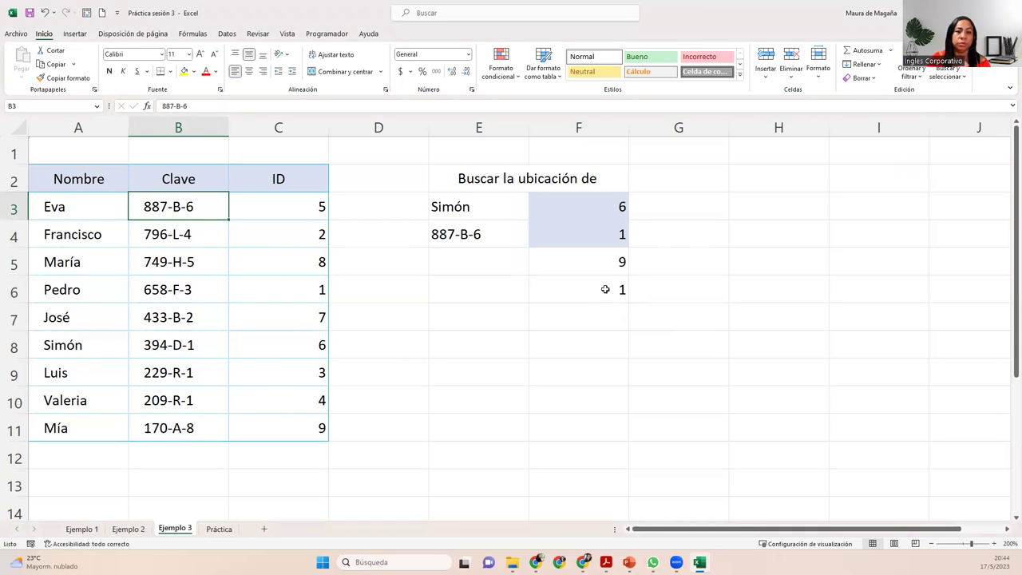
pyautogui.click(582, 212)
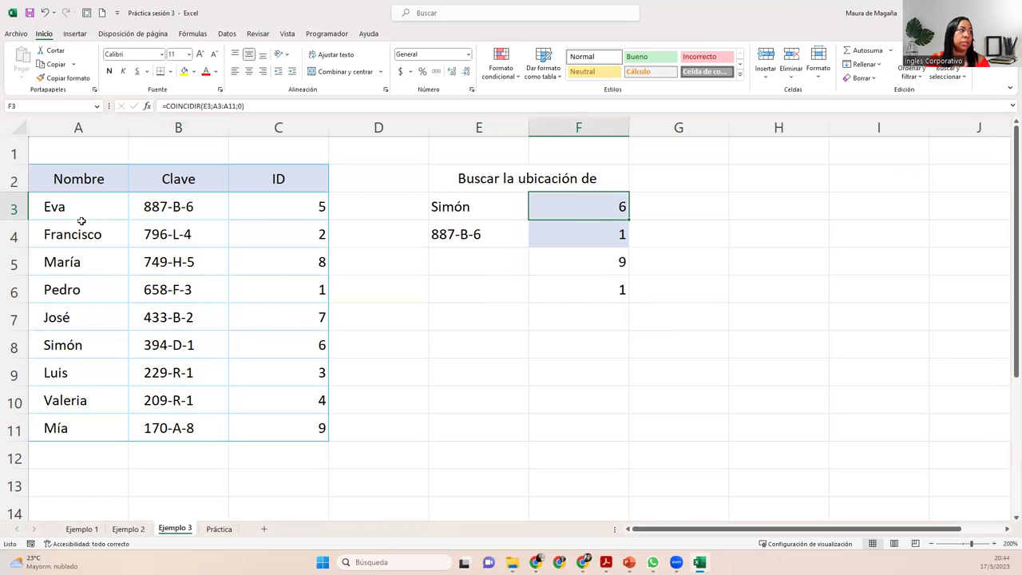
# Review the F4 lookup against Clave 887-B-6, then open F5's =COINCIDIR(E4;B3:B11;1) for editing.
pyautogui.moveTo(90, 207); pyautogui.dragTo(81, 332)
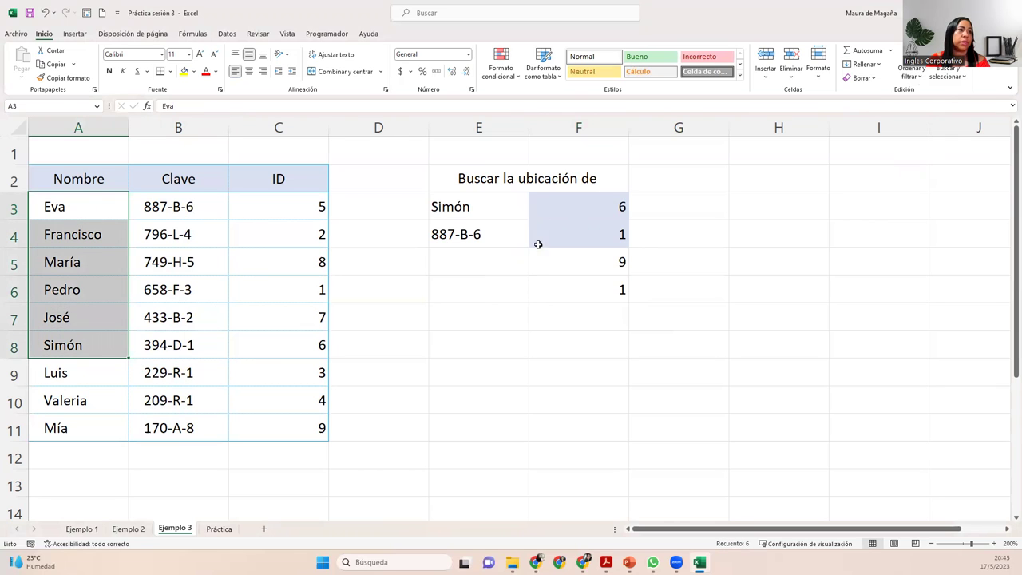
pyautogui.click(568, 231)
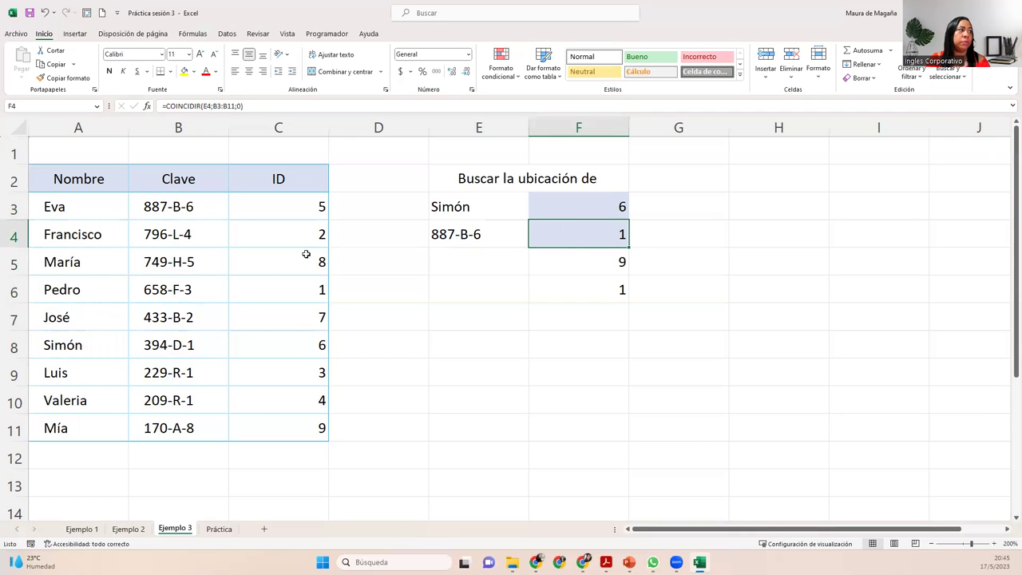
pyautogui.click(202, 206)
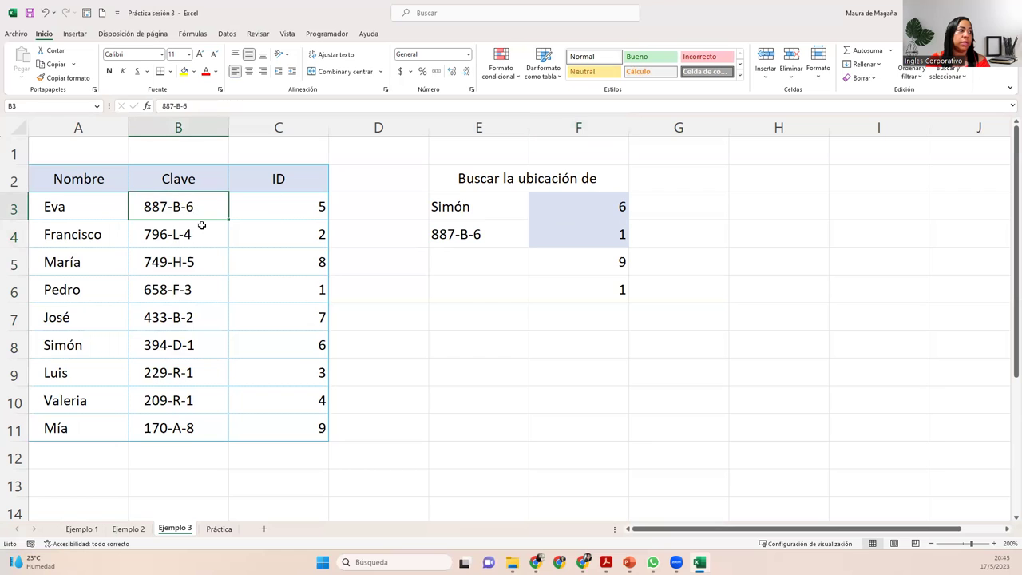
pyautogui.click(582, 260)
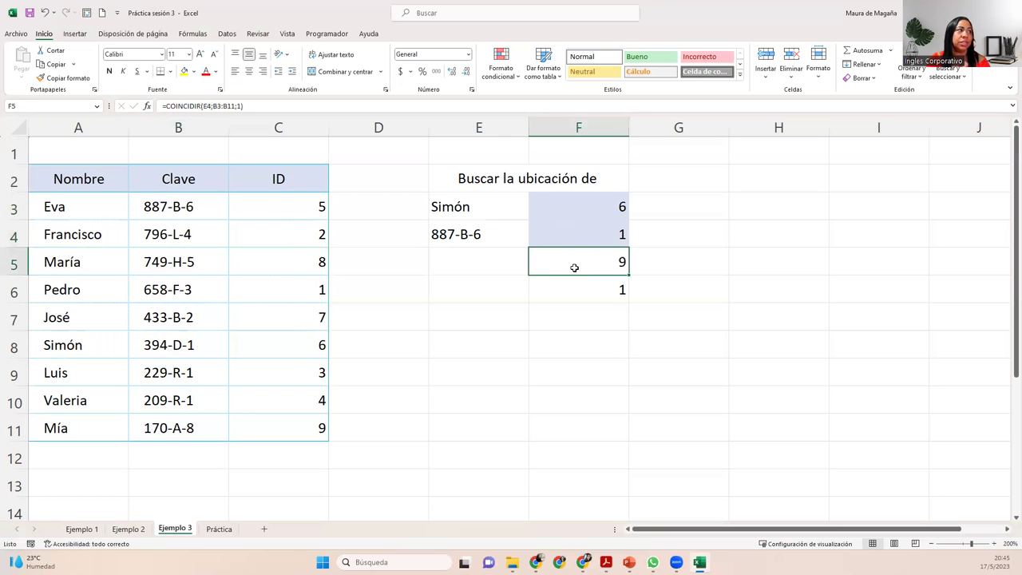
pyautogui.doubleClick(574, 267)
pyautogui.click(690, 261)
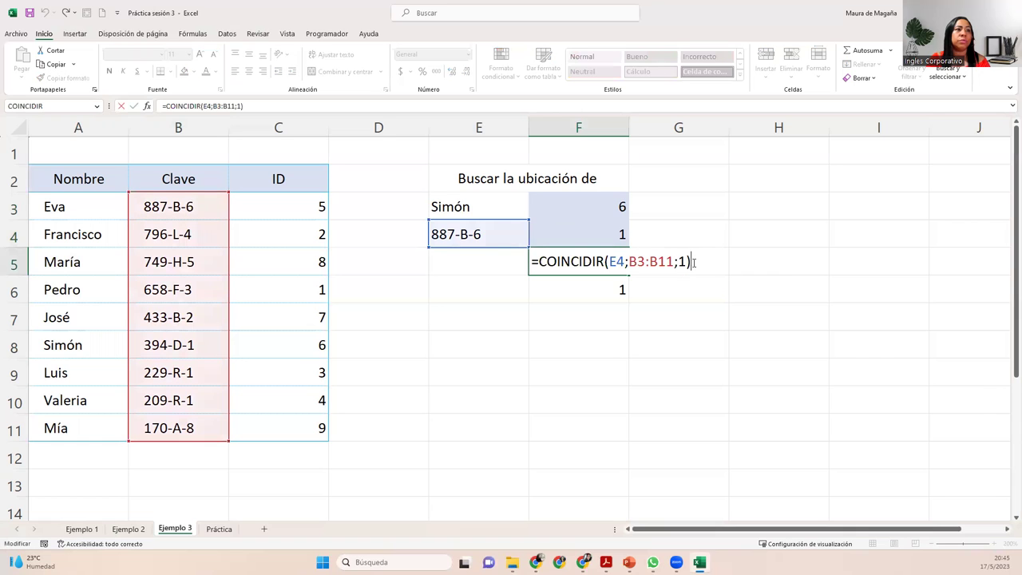
pyautogui.click(687, 261)
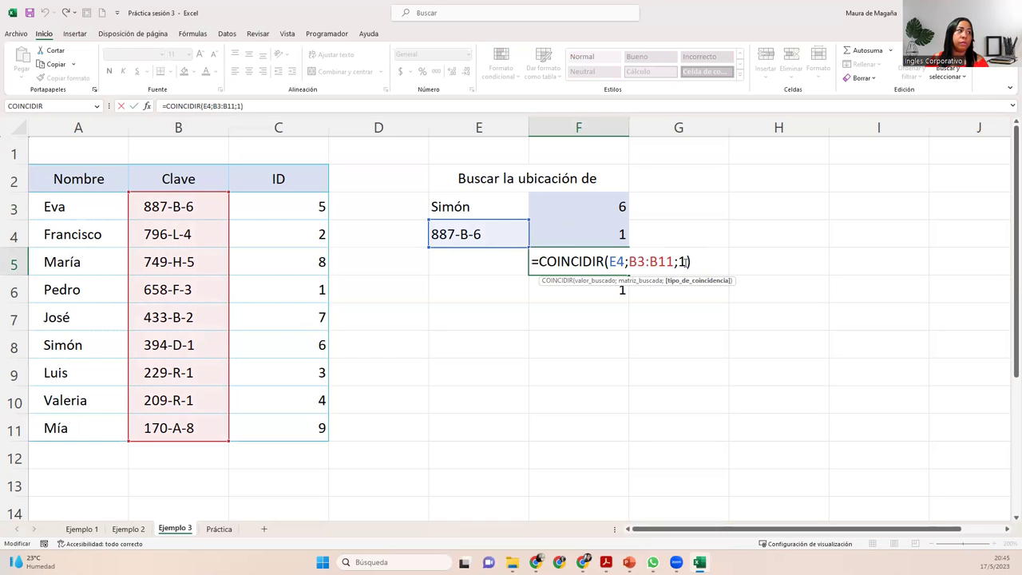
# Commit the F5 formula =COINCIDIR(E4;B3:B11;1) unchanged with Ctrl+Enter, keeping its result 9.
pyautogui.hotkey('ctrl', 'Return')
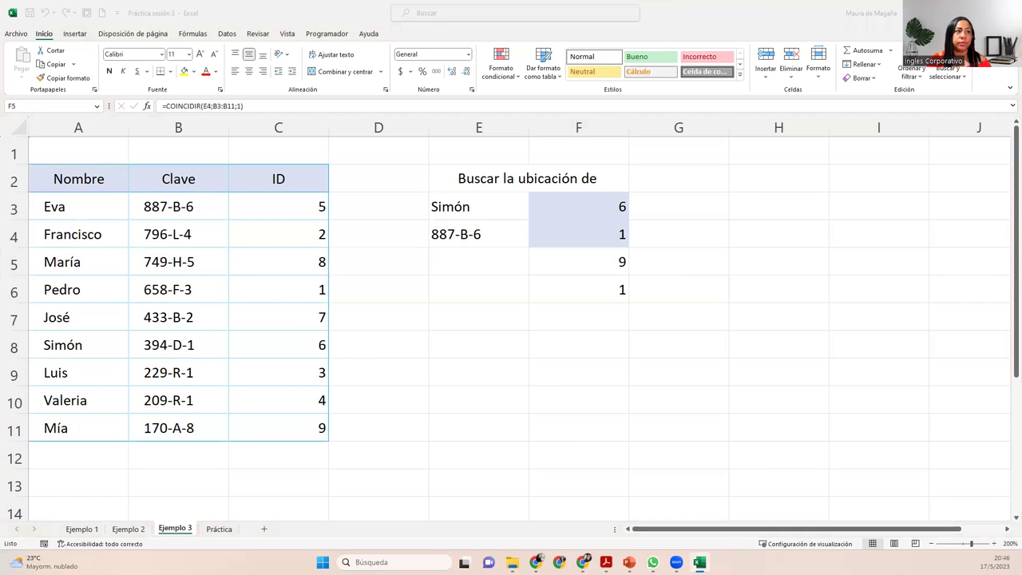
# Compare F5's result 9 with the first Clave 887-B-6, then go to the Práctica sheet.
pyautogui.click(589, 257)
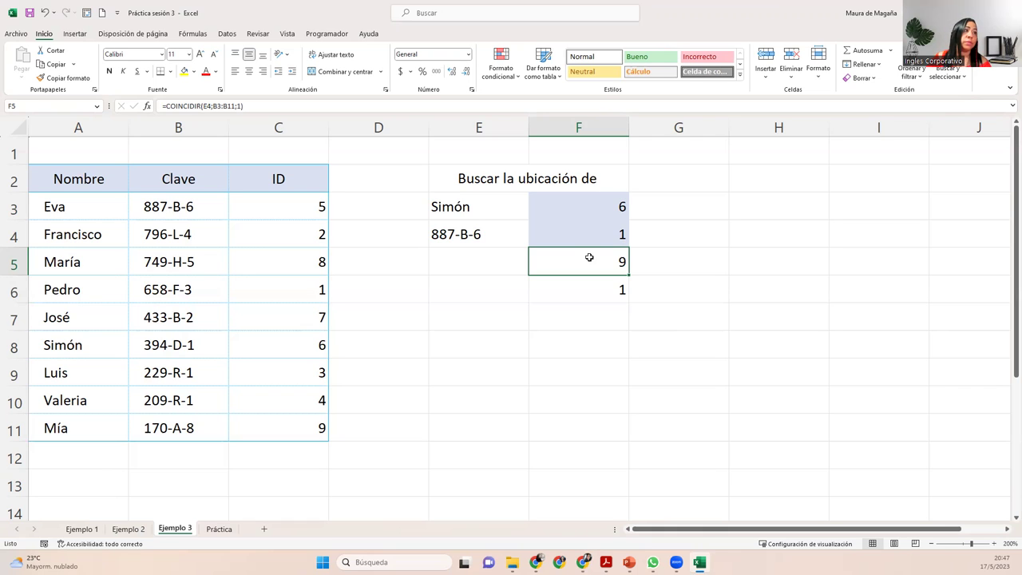
pyautogui.click(210, 209)
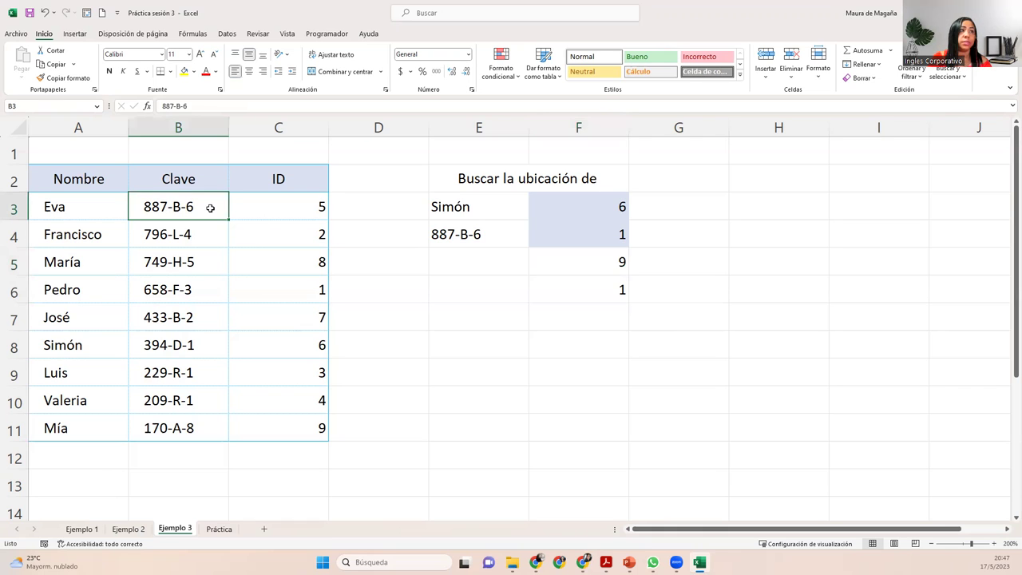
pyautogui.click(565, 255)
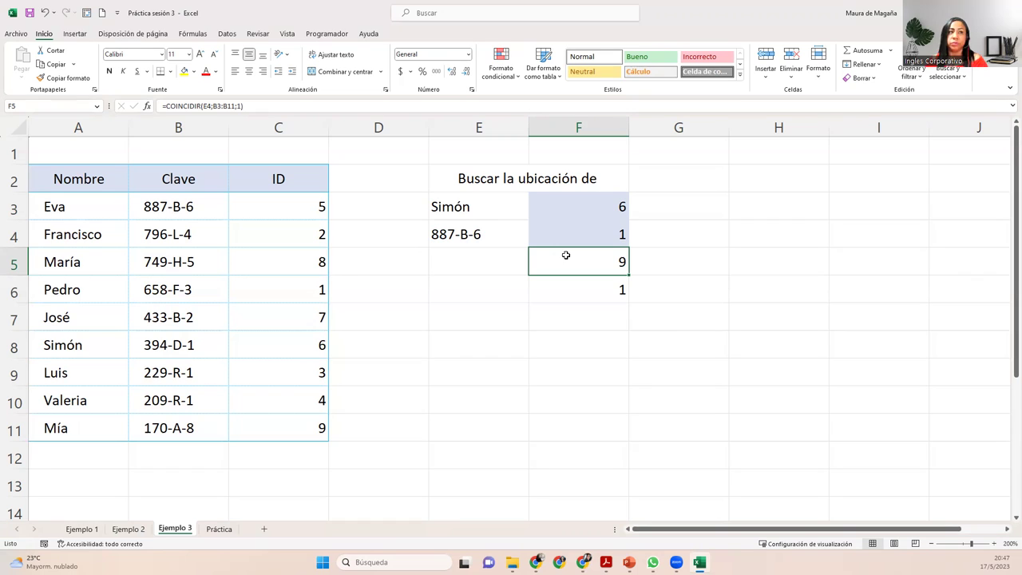
pyautogui.click(203, 197)
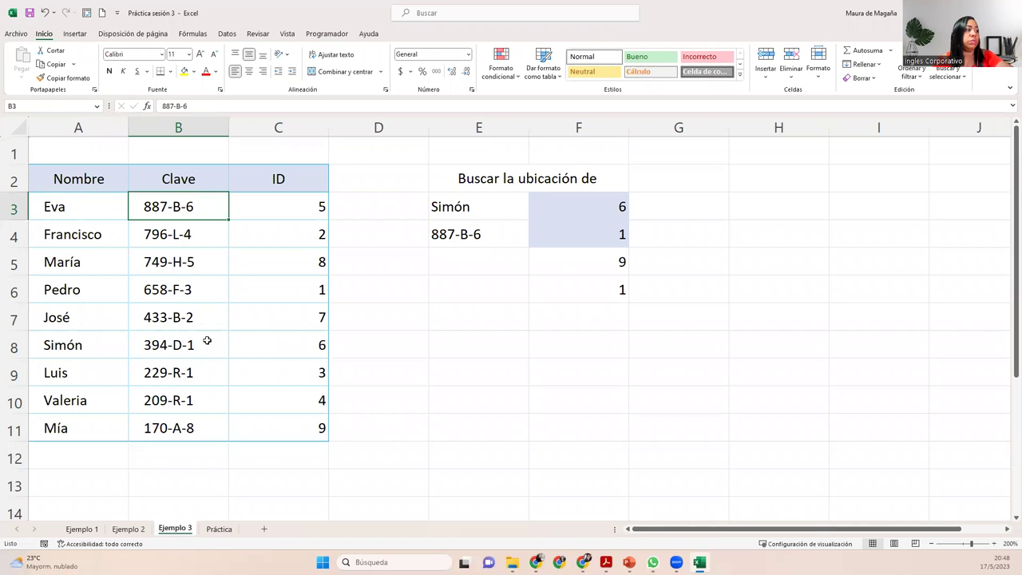
pyautogui.click(219, 529)
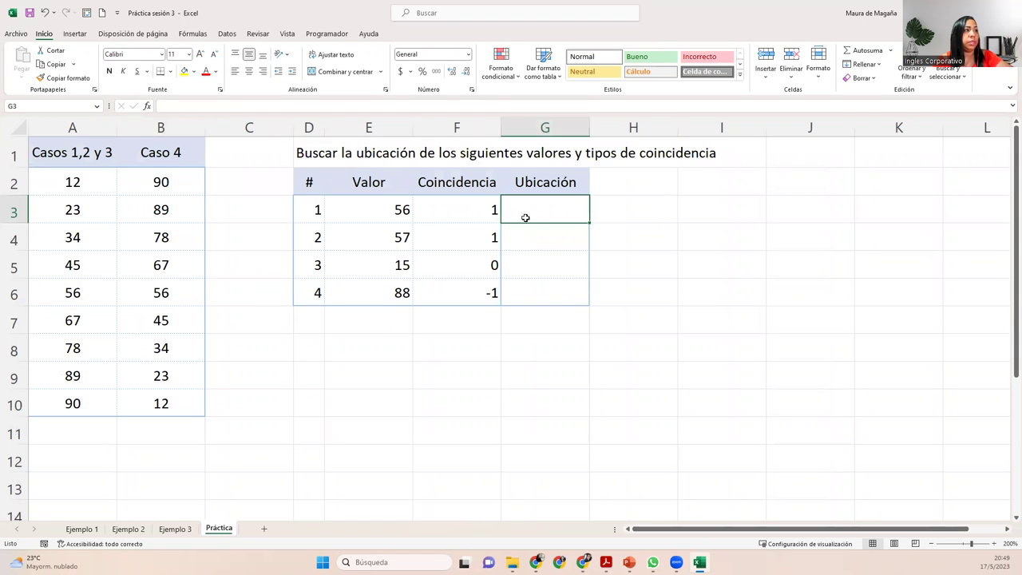
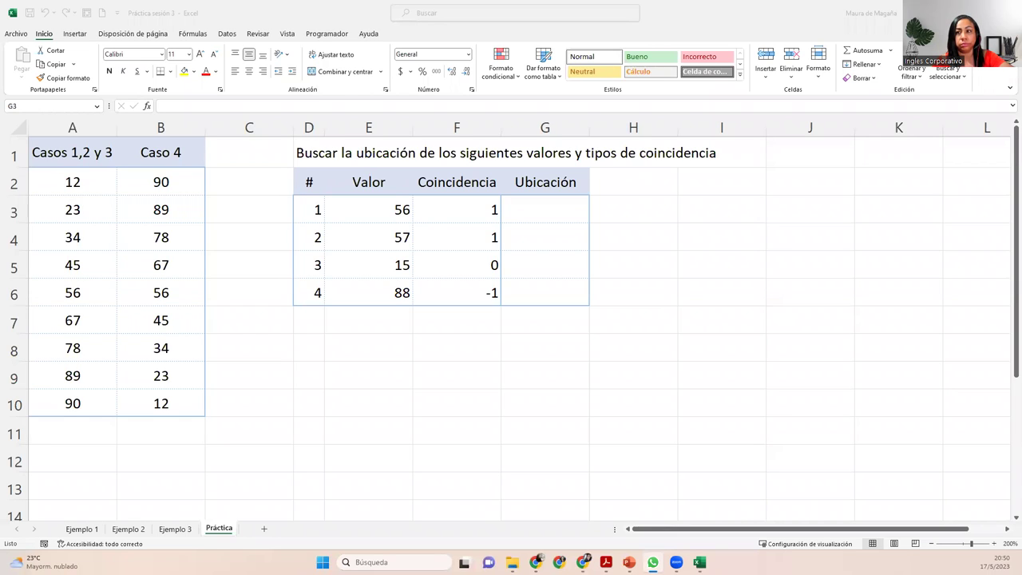
# Bring the workbook forward, review value 56, match type 1 and the case headers, then select G3.
pyautogui.hotkey('alt', 'Tab')
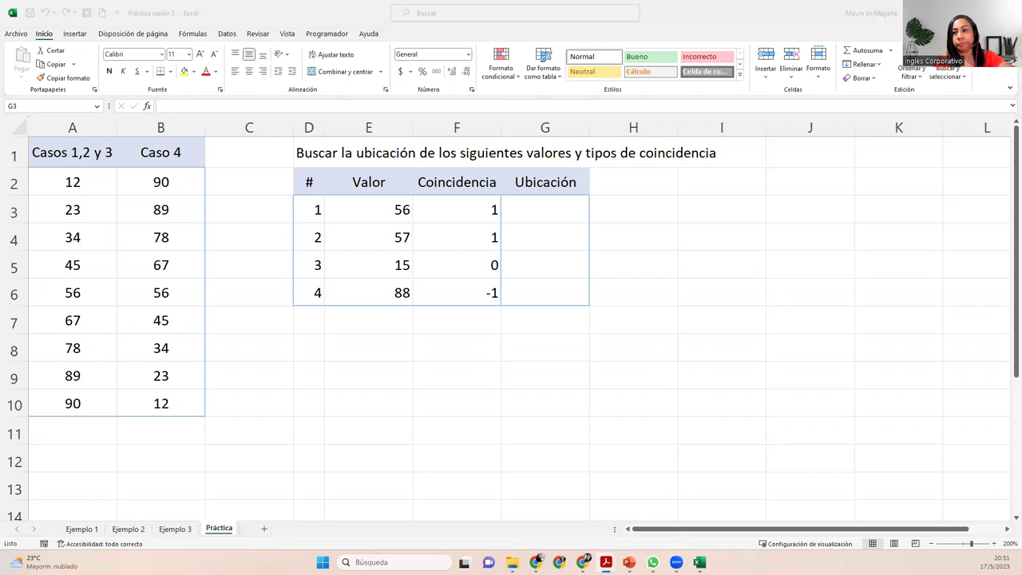
pyautogui.click(545, 209)
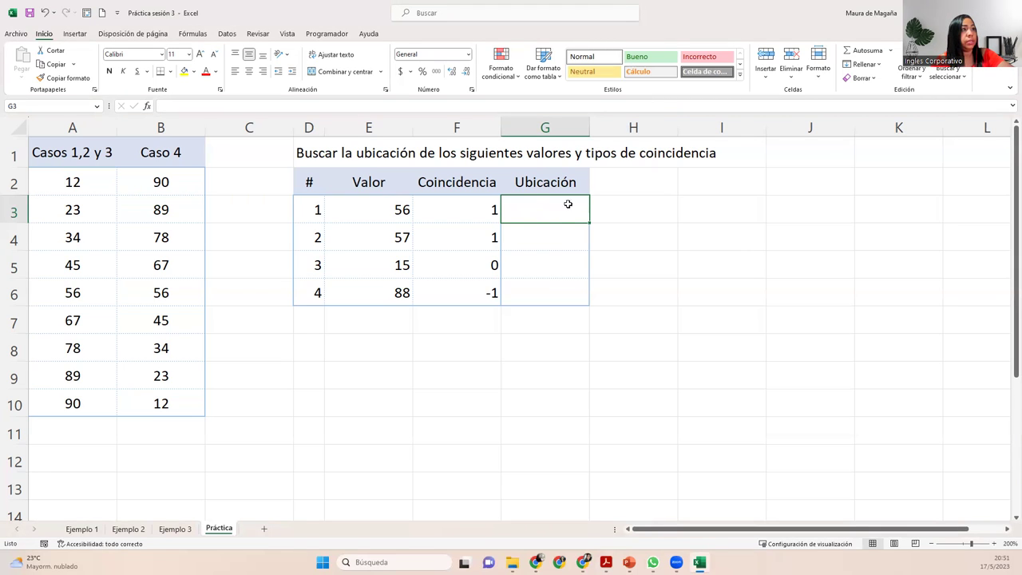
pyautogui.click(381, 219)
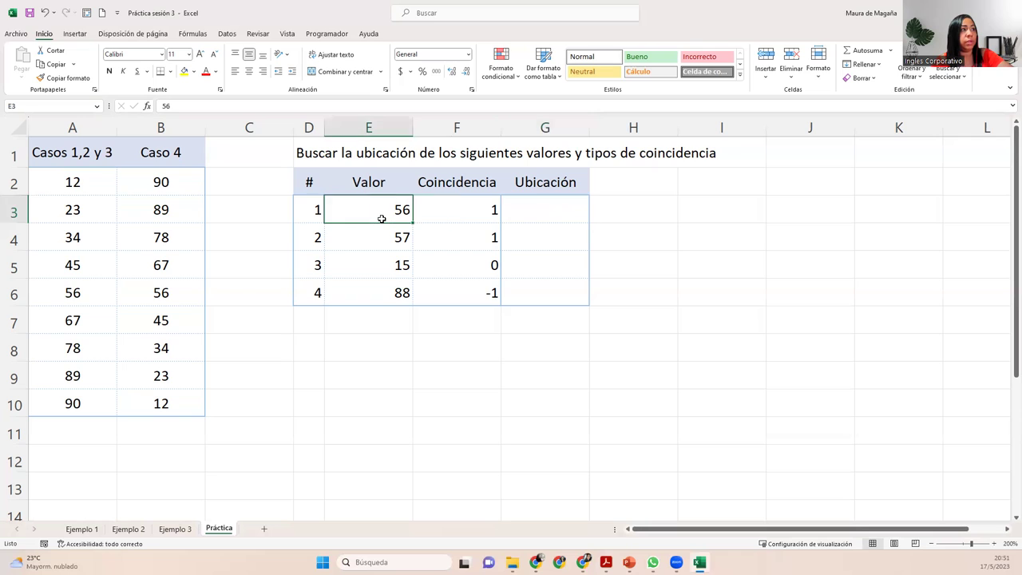
pyautogui.click(484, 215)
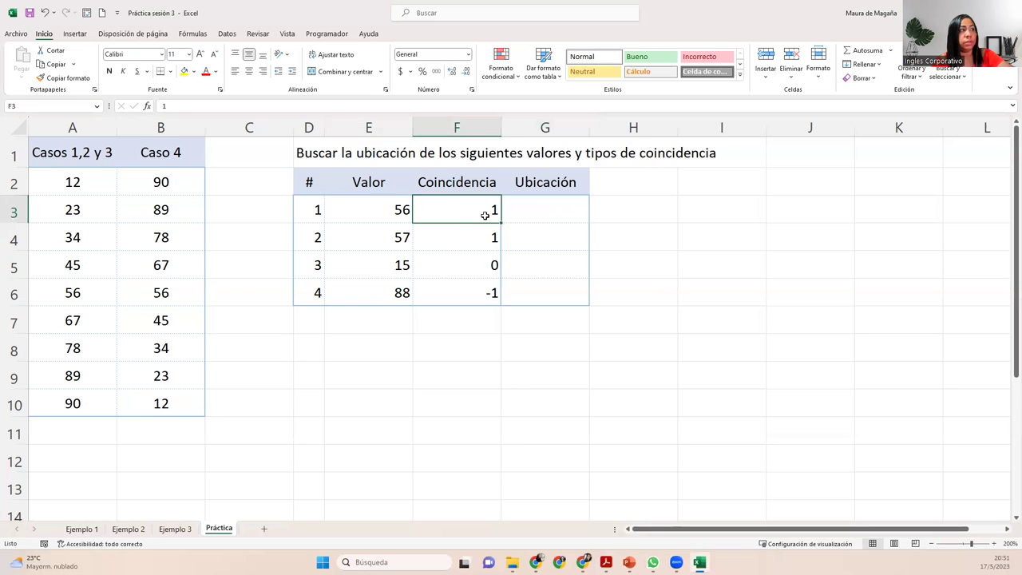
pyautogui.click(301, 208)
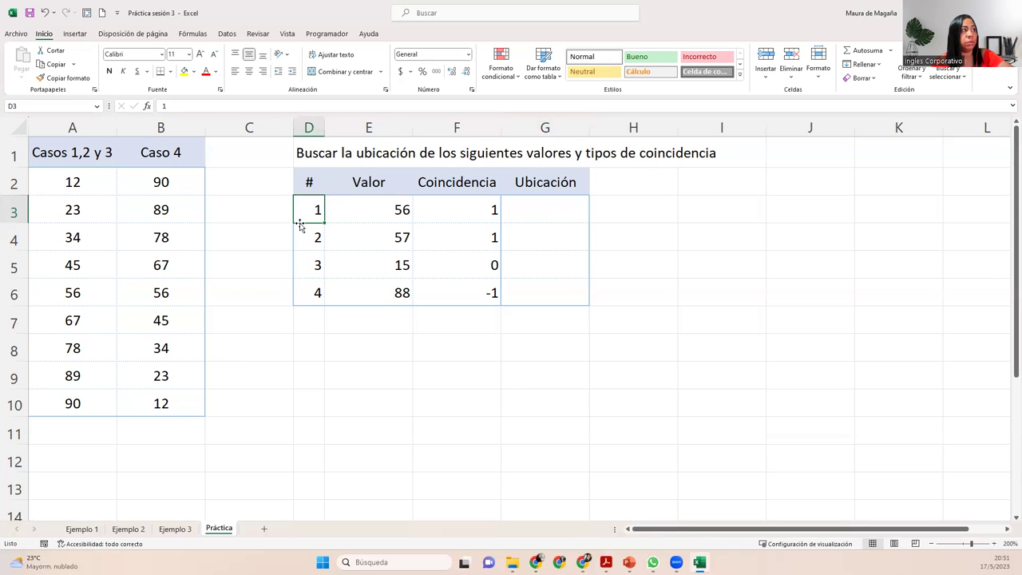
pyautogui.moveTo(97, 153); pyautogui.dragTo(183, 144)
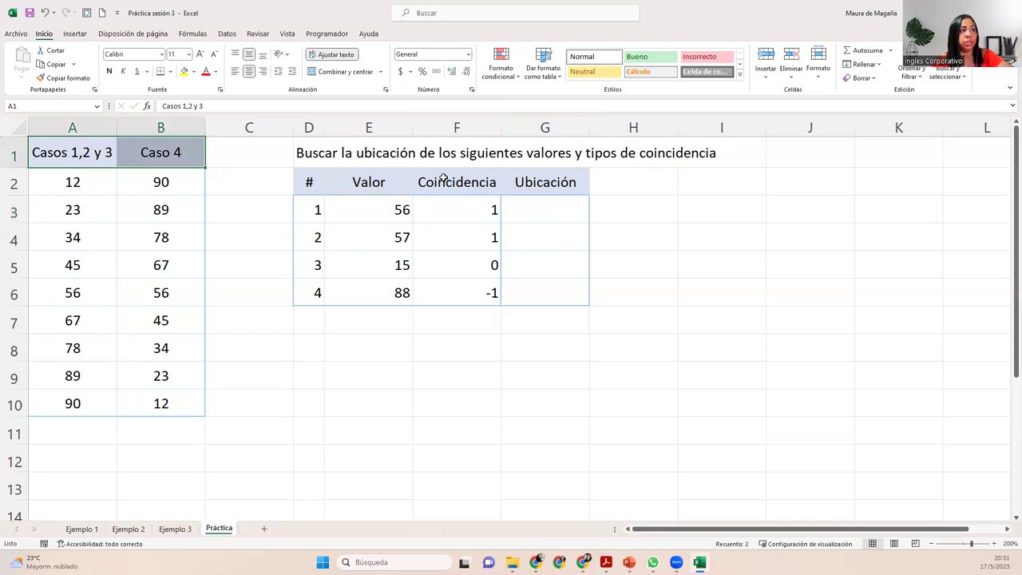
pyautogui.click(526, 218)
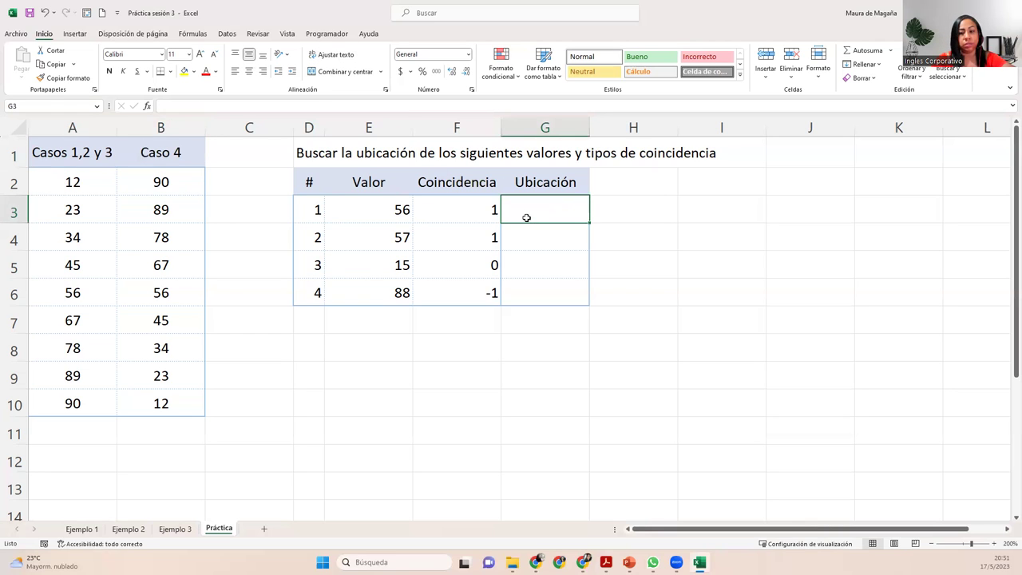
# Enter =COINCIDIR(E3;A2:A10;1) in G3, returning position 5 for 56.
pyautogui.write('=coin|')
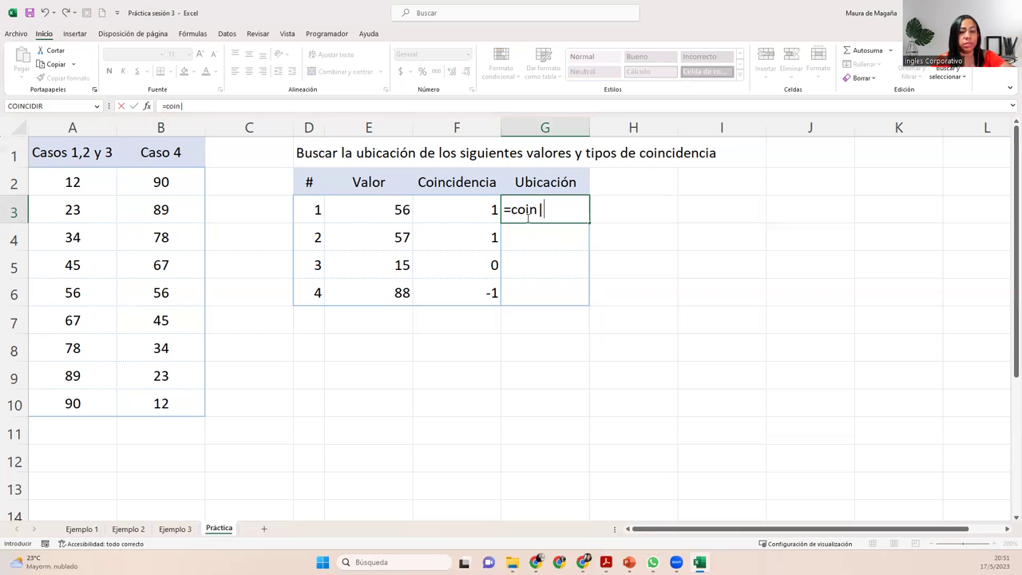
pyautogui.press('BackSpace')
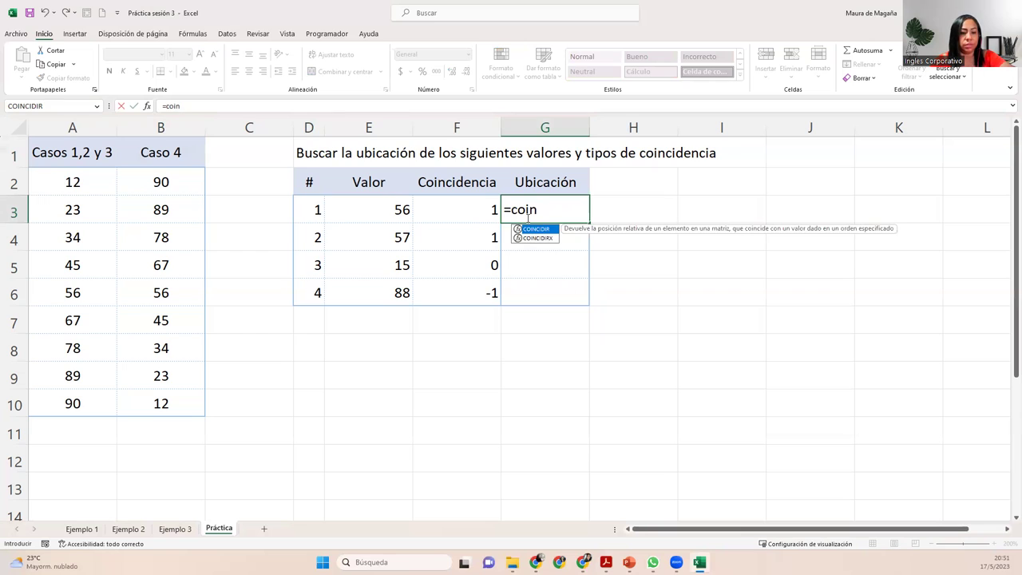
pyautogui.press('Tab')
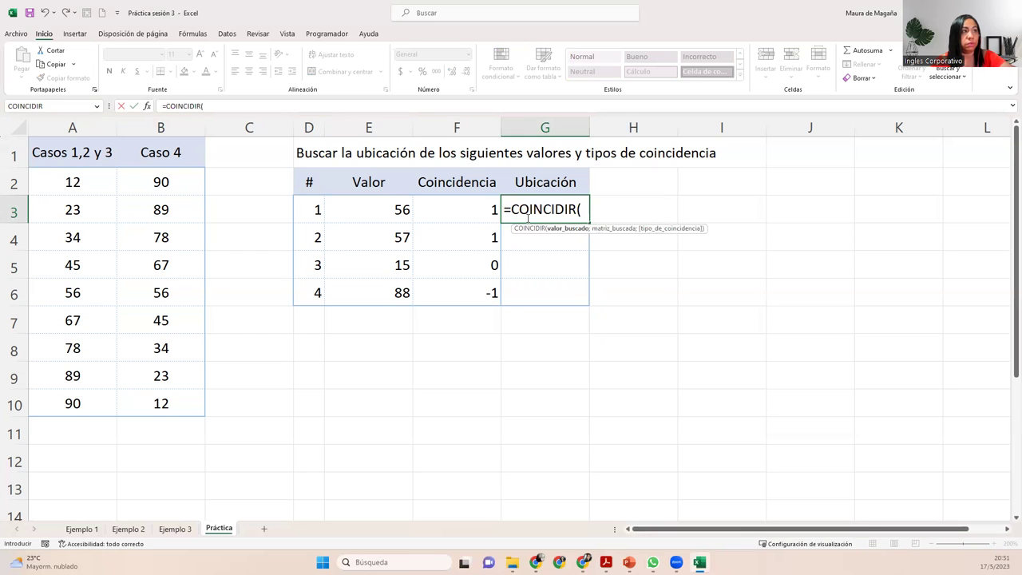
pyautogui.click(386, 208)
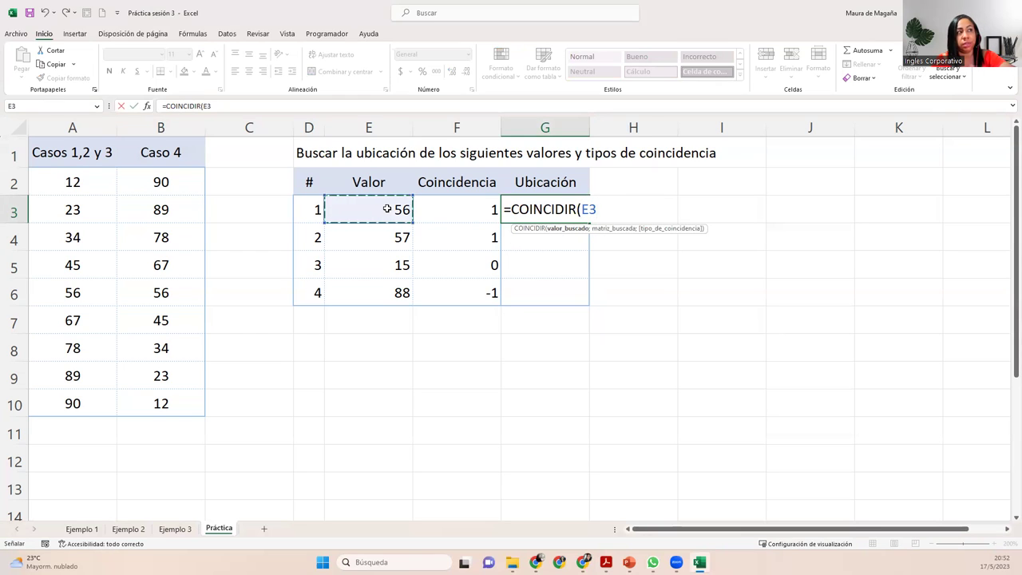
pyautogui.write(';')
pyautogui.moveTo(68, 171); pyautogui.dragTo(80, 402)
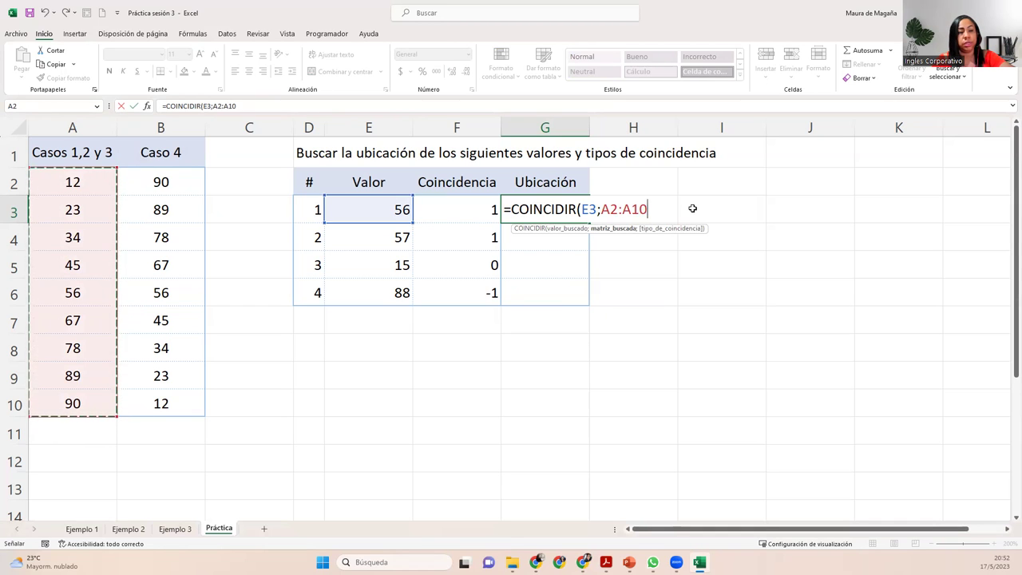
pyautogui.write(';')
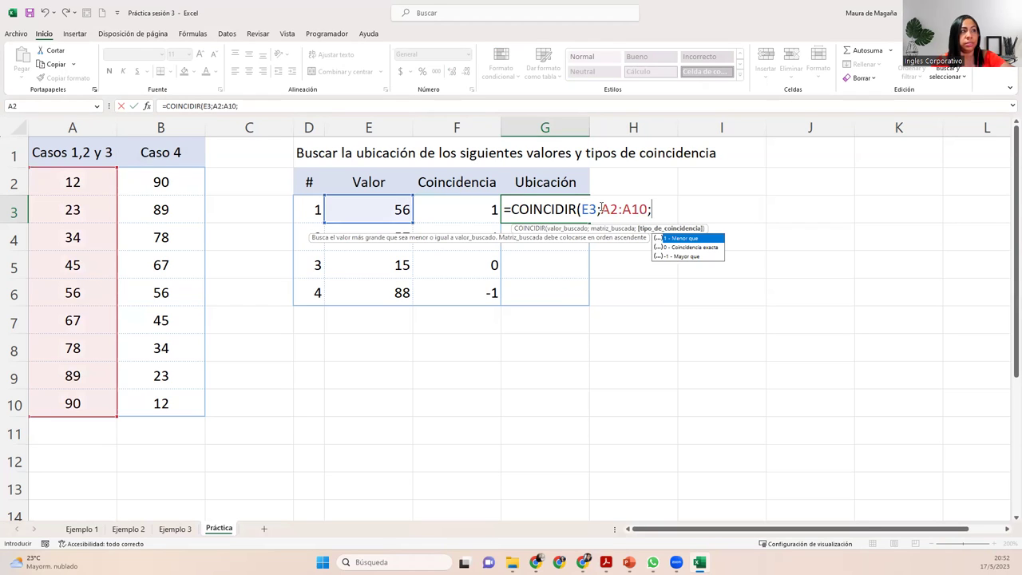
pyautogui.write('1')
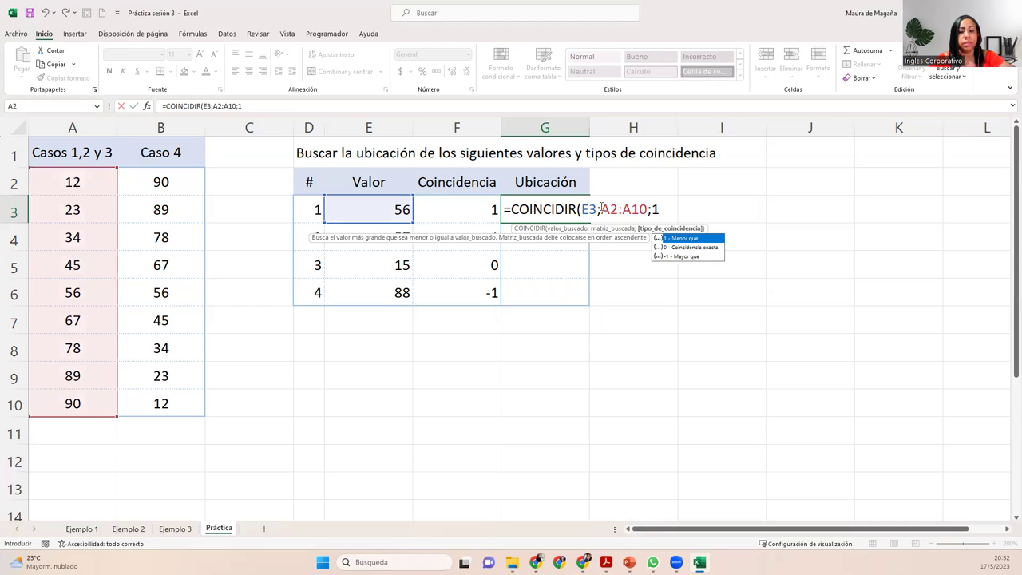
pyautogui.write(')')
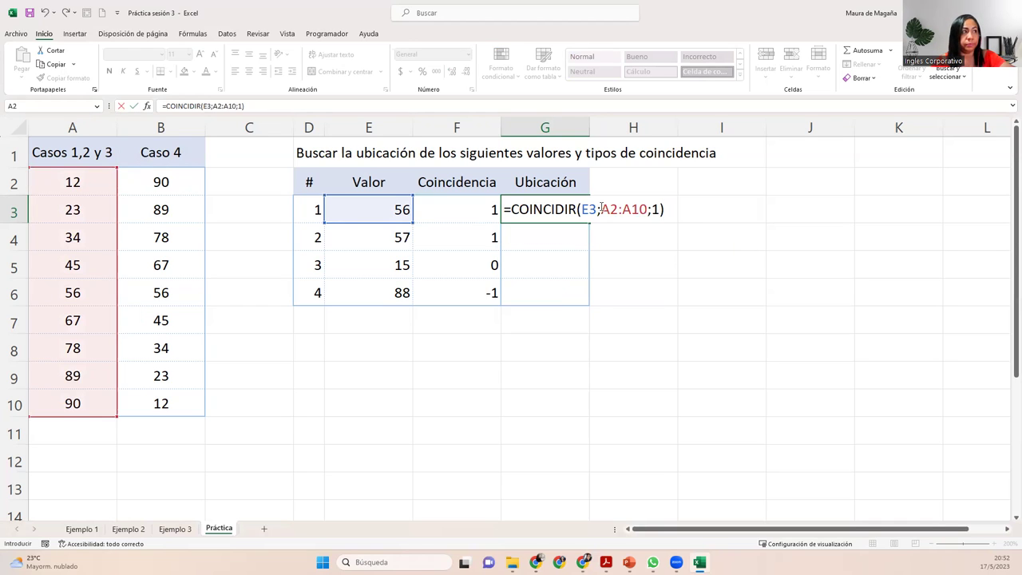
pyautogui.press('Return')
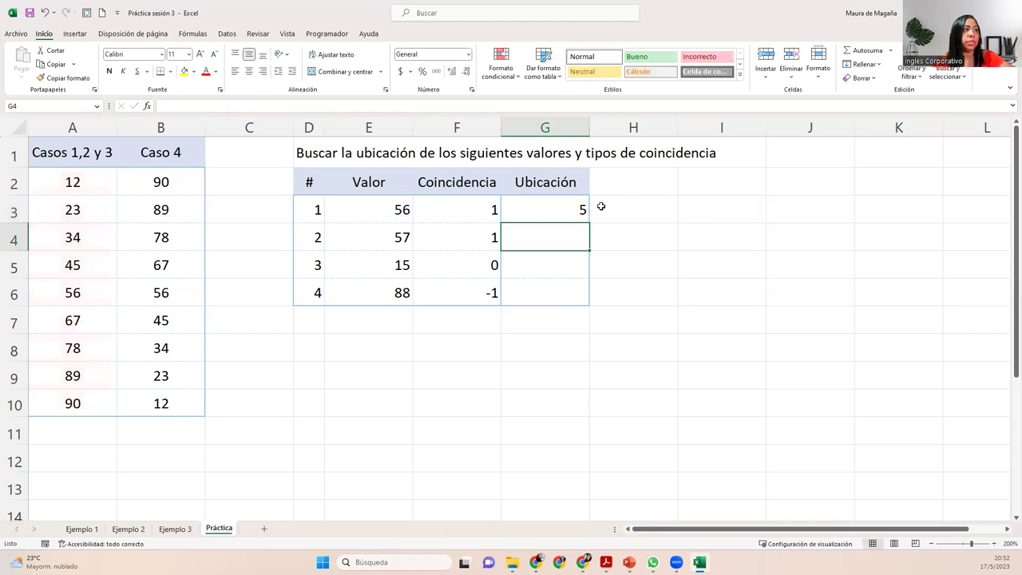
pyautogui.click(538, 216)
pyautogui.click(515, 237)
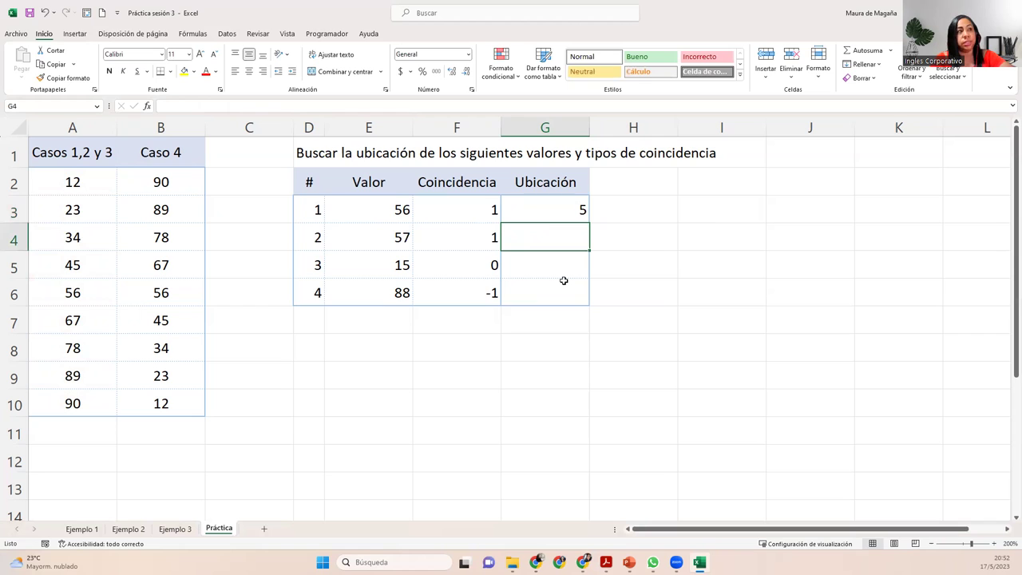
# Enter =COINCIDIR(E4;A2:A10;1) in G4, returning position 5 for 57.
pyautogui.write('=')
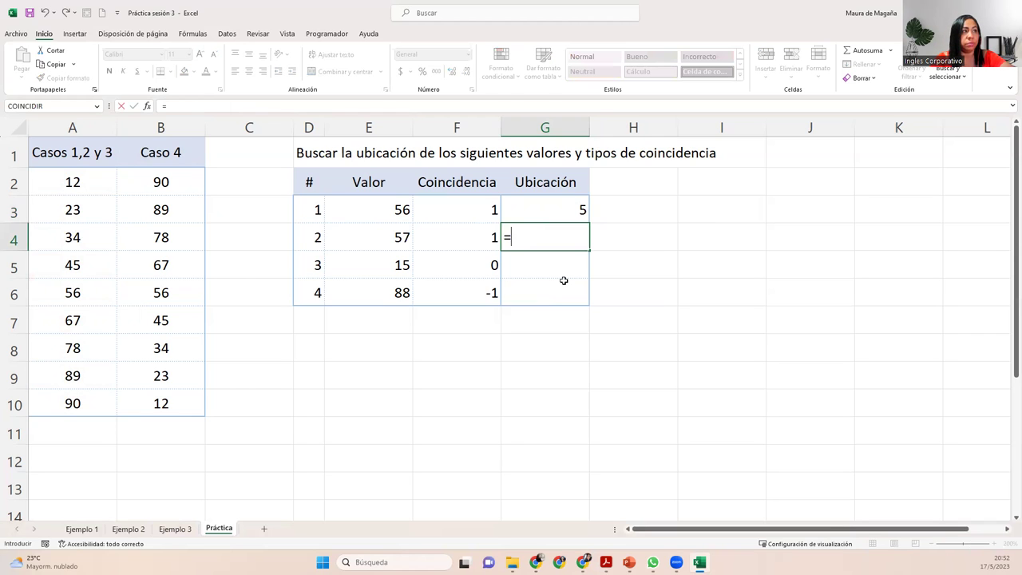
pyautogui.write('coin')
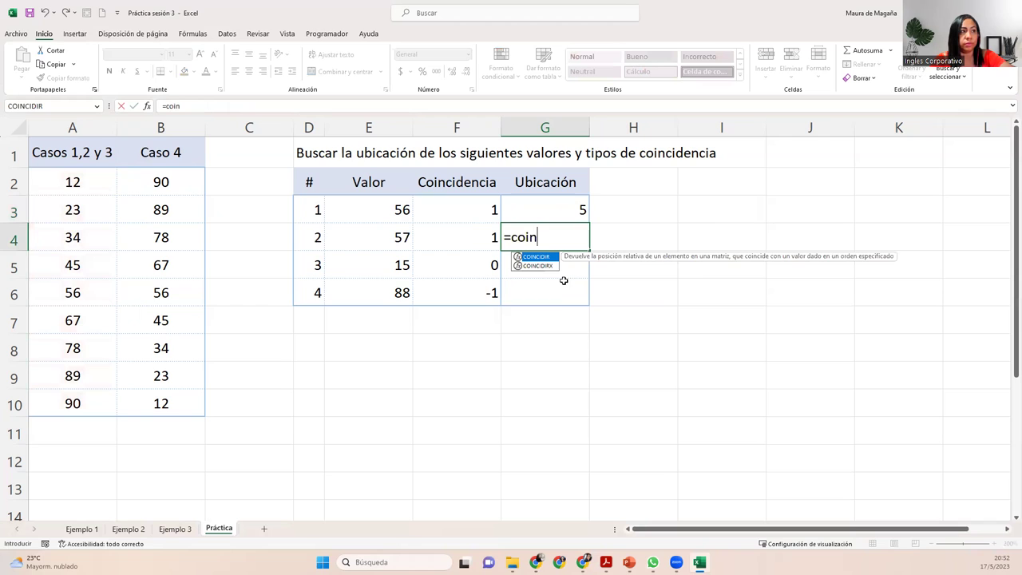
pyautogui.press('Tab')
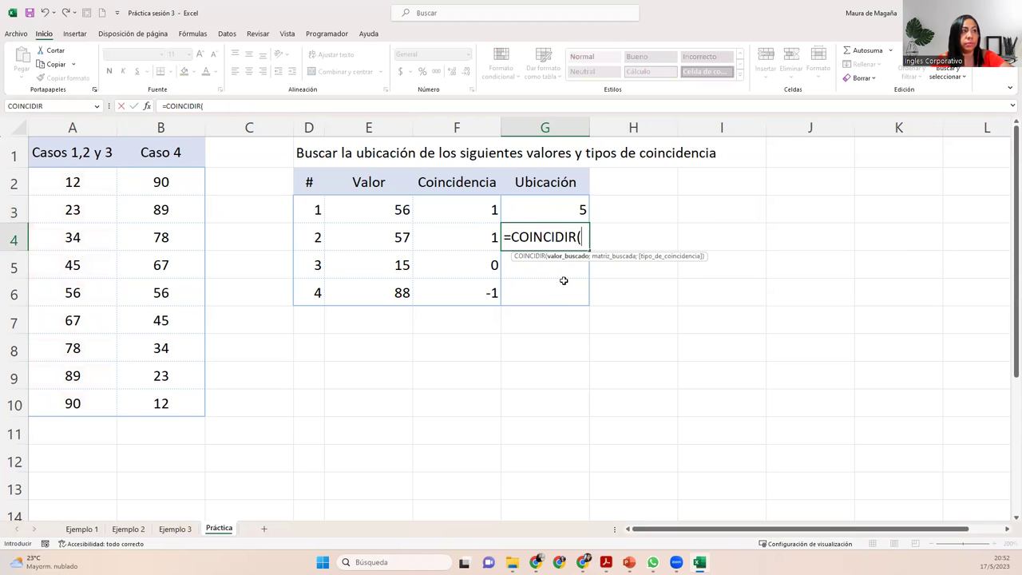
pyautogui.click(403, 242)
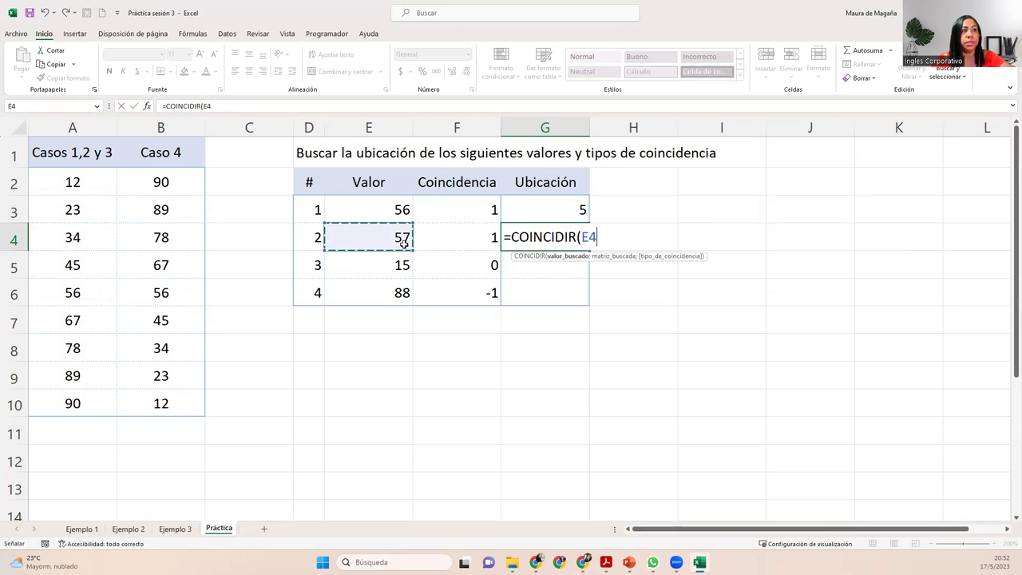
pyautogui.write(';')
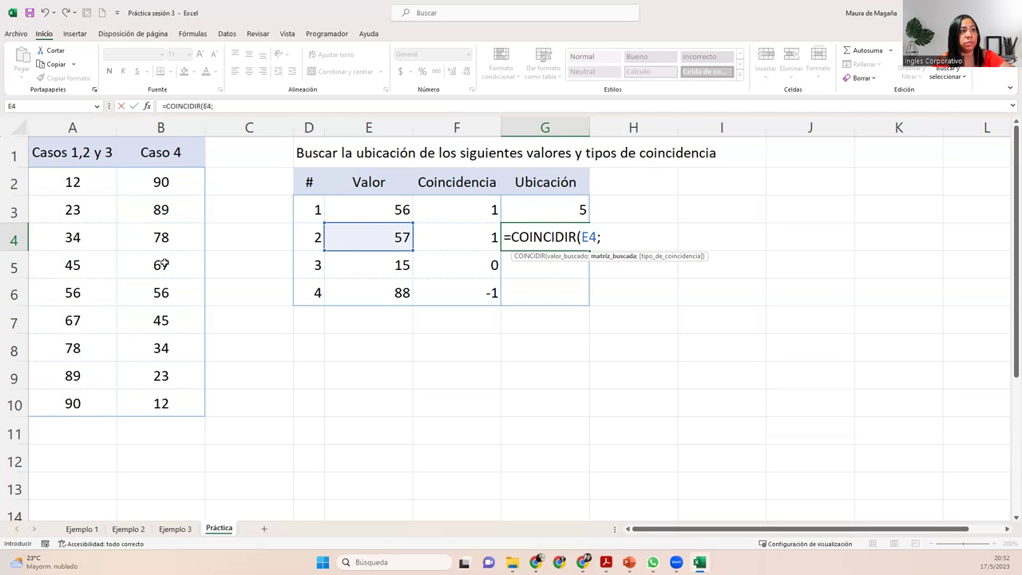
pyautogui.moveTo(79, 185); pyautogui.dragTo(91, 399)
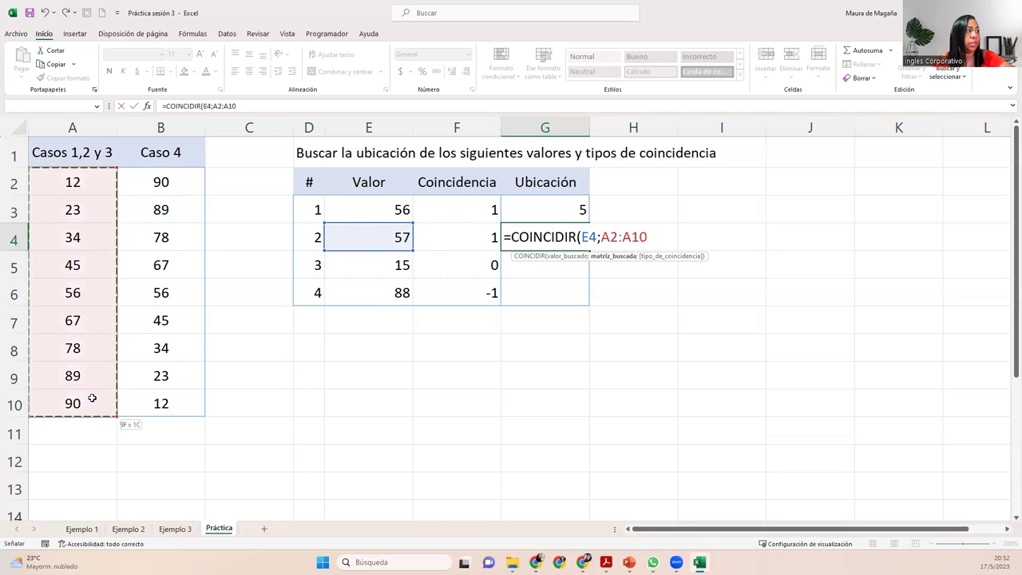
pyautogui.write(';')
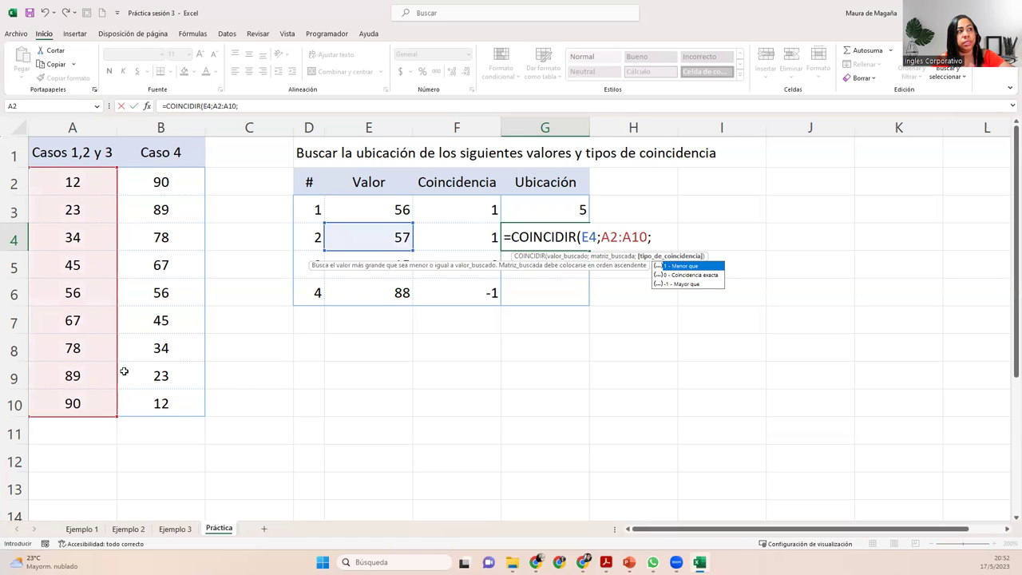
pyautogui.write('1)')
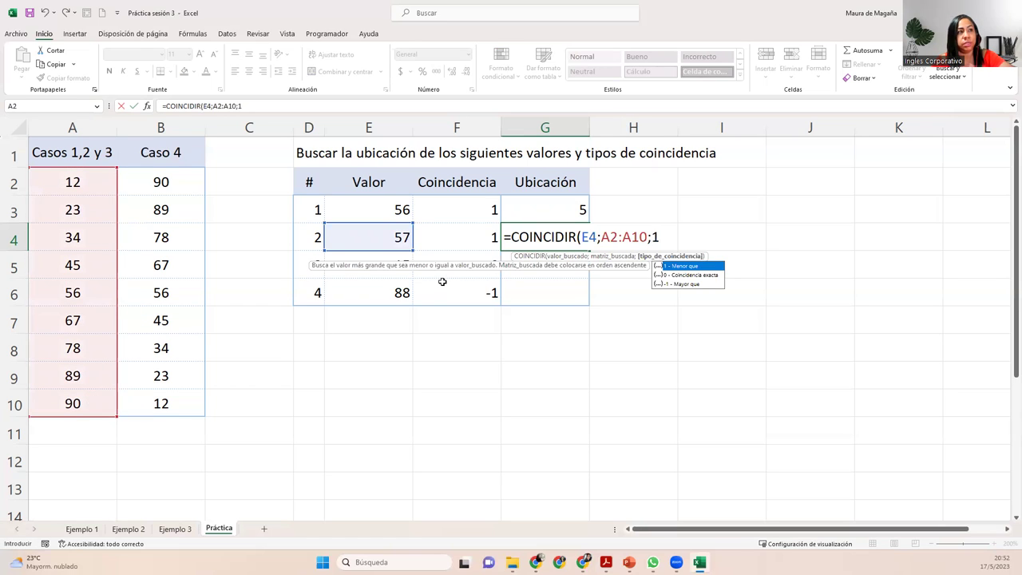
pyautogui.press('Return')
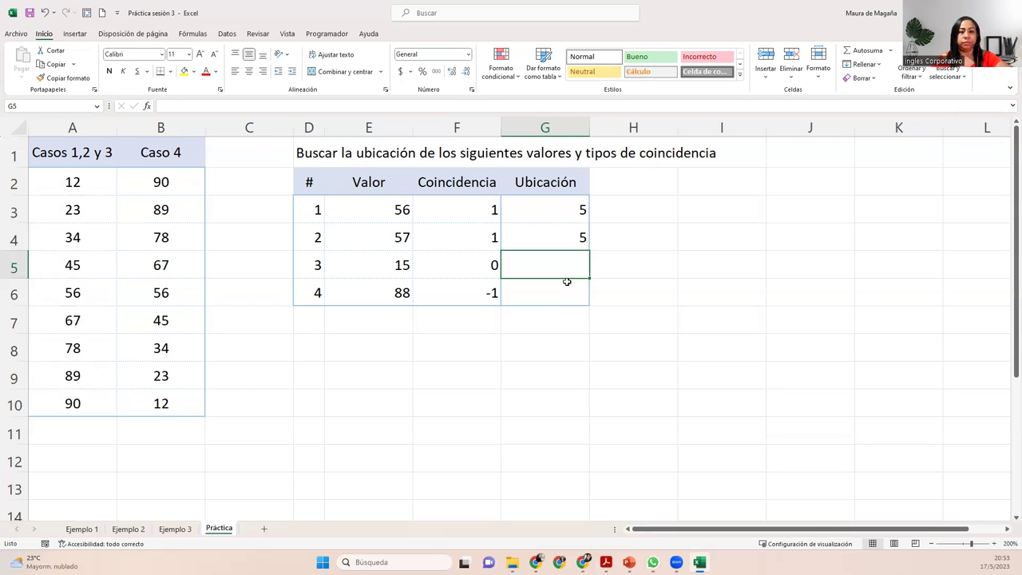
# Compare 57 in E4 with the 56 values in B6 and A6, then select G5.
pyautogui.click(396, 238)
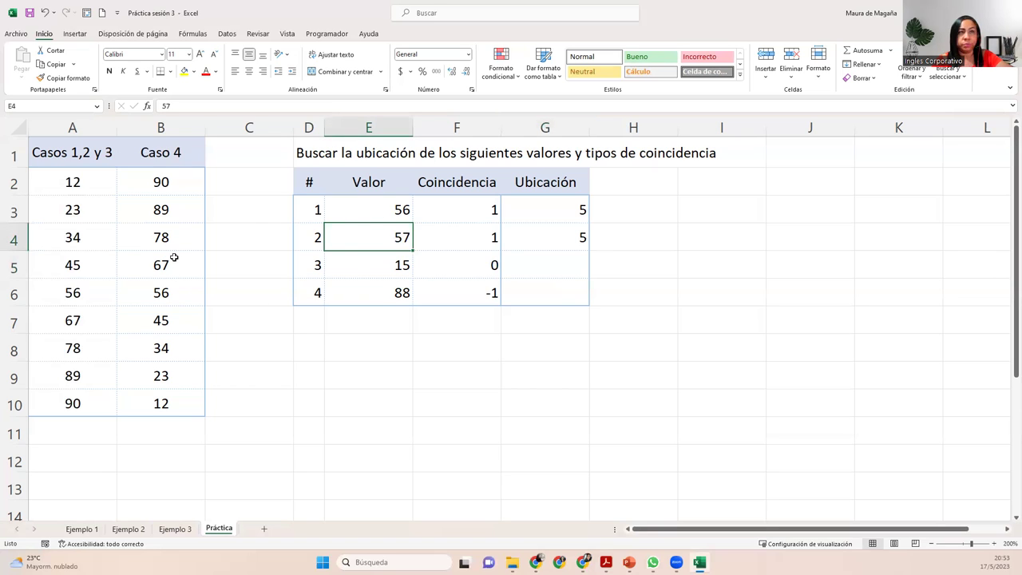
pyautogui.click(177, 293)
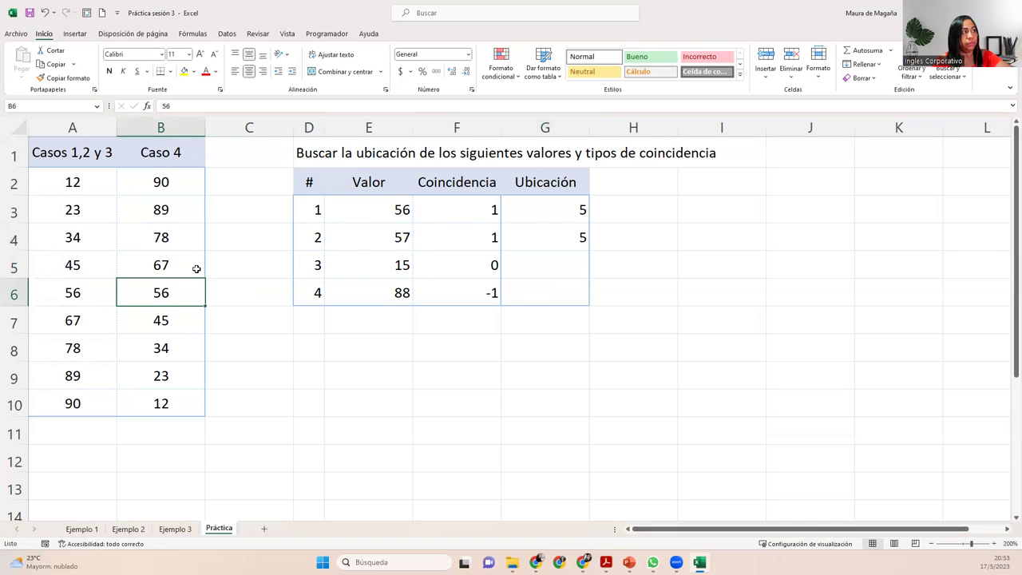
pyautogui.click(73, 302)
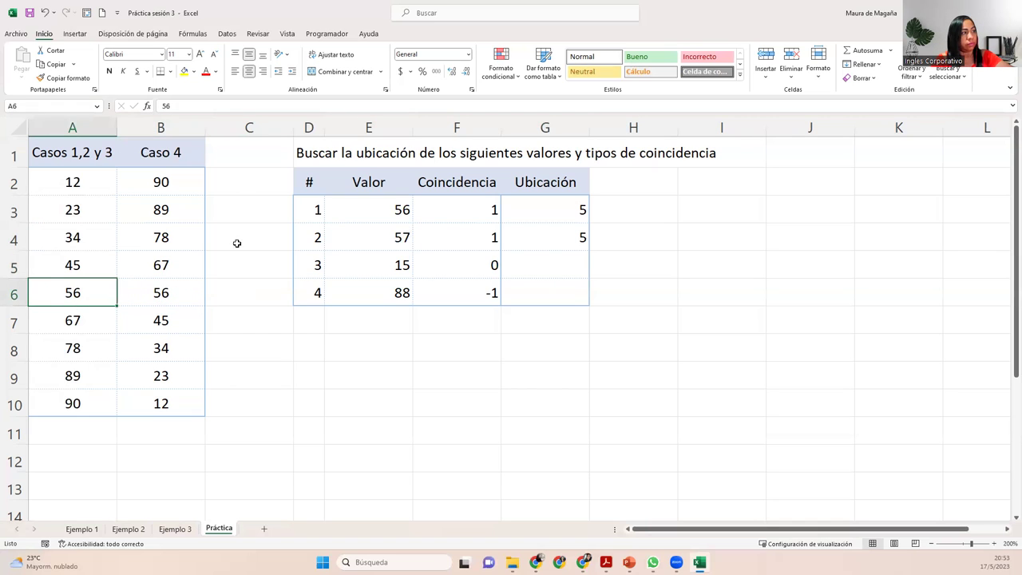
pyautogui.click(542, 262)
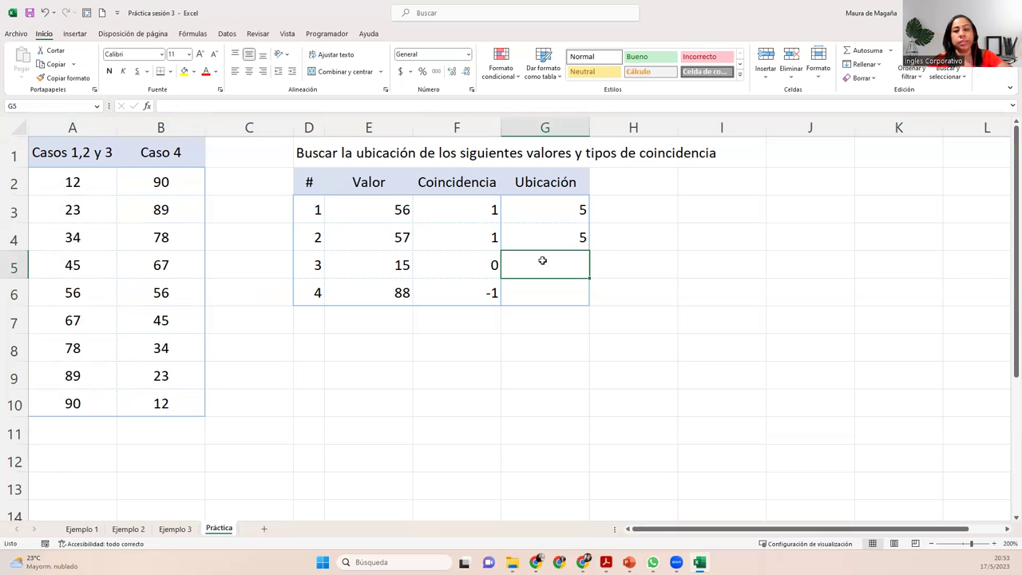
# Enter the exact-match formula =COINCIDIR(E5;A2:A10;0) in G5, which returns #N/D for 15.
pyautogui.write('=coinci')
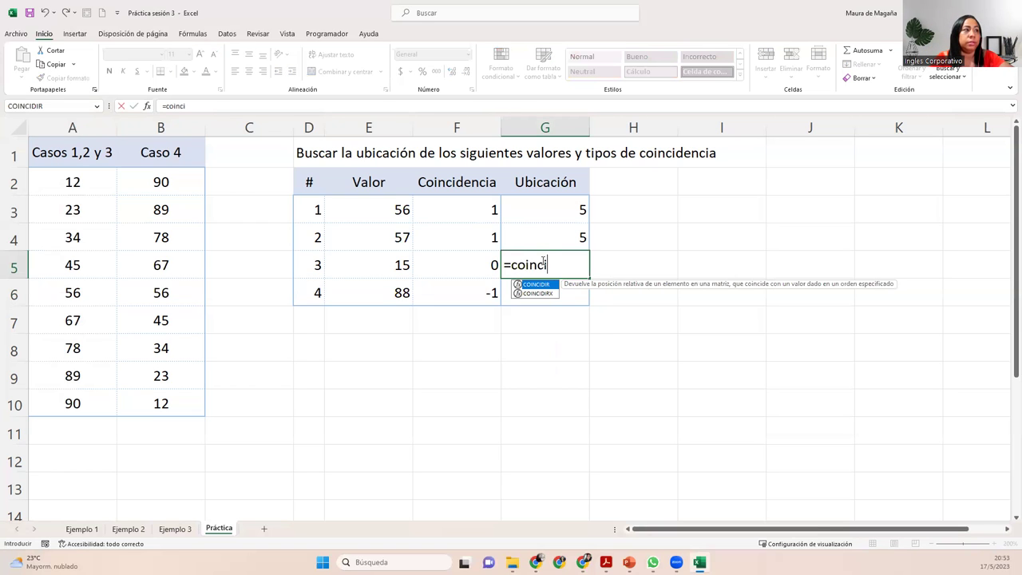
pyautogui.press('Tab')
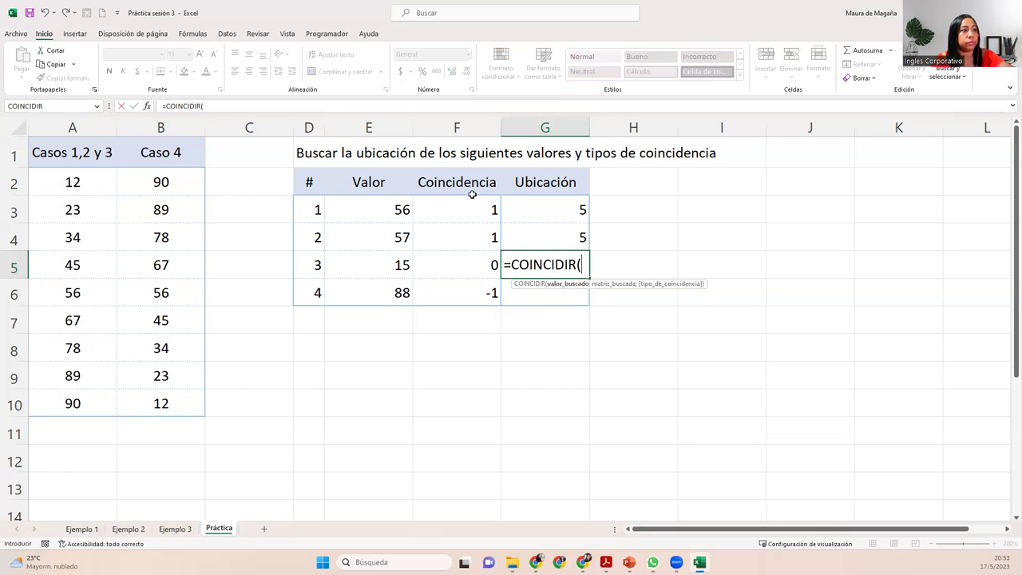
pyautogui.click(359, 263)
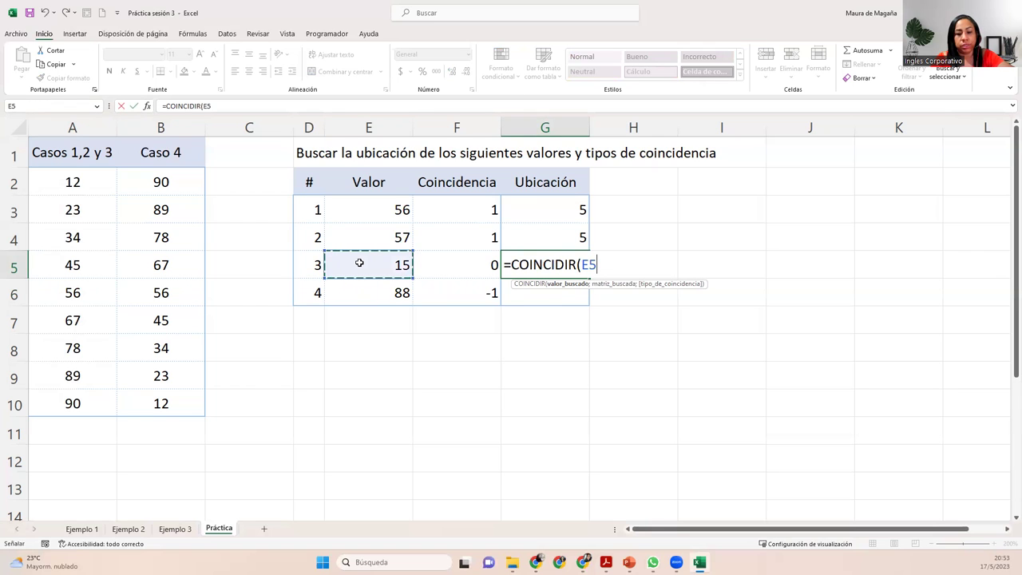
pyautogui.write(';')
pyautogui.moveTo(85, 185); pyautogui.dragTo(96, 400)
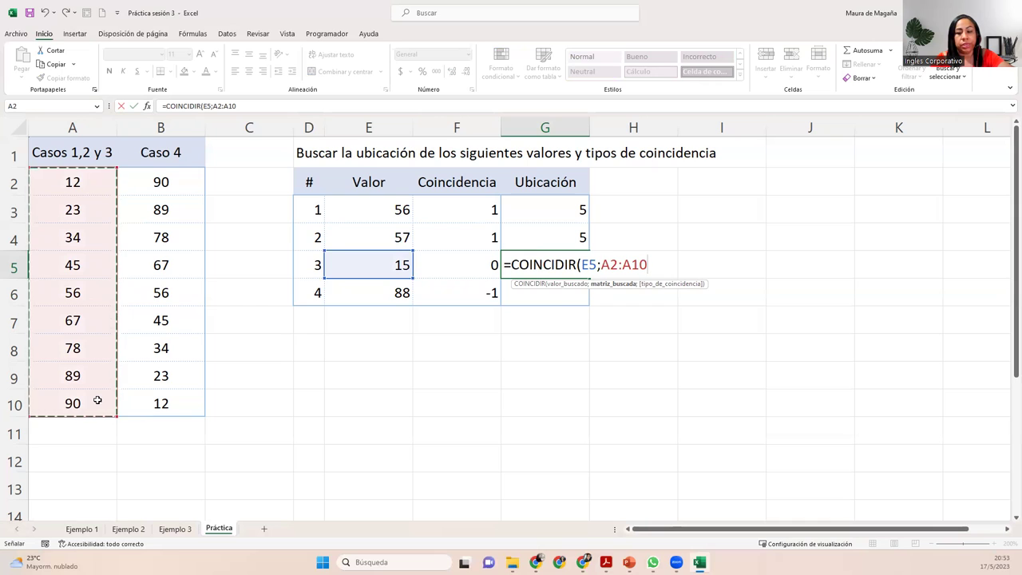
pyautogui.write(';0)')
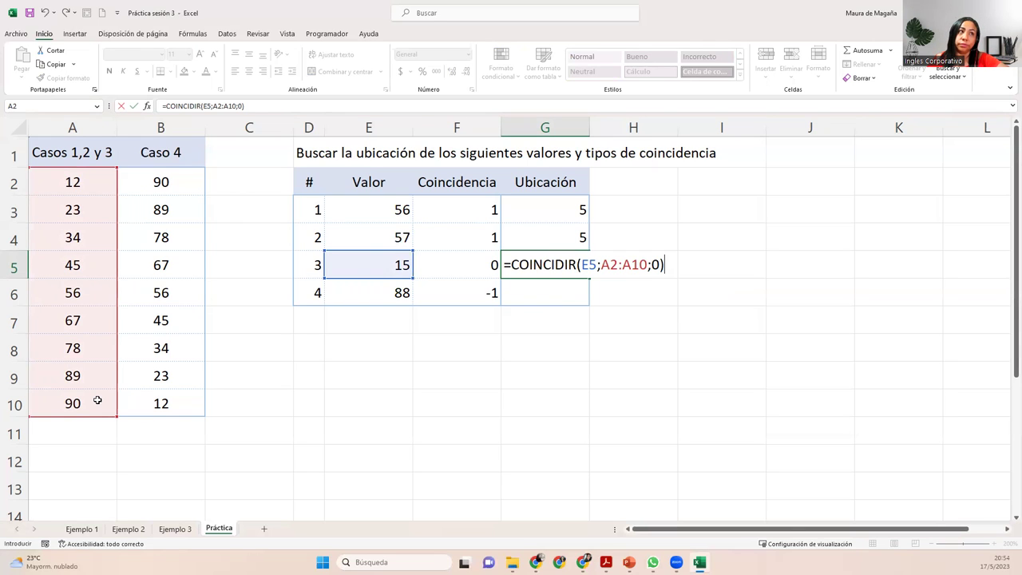
pyautogui.press('Return')
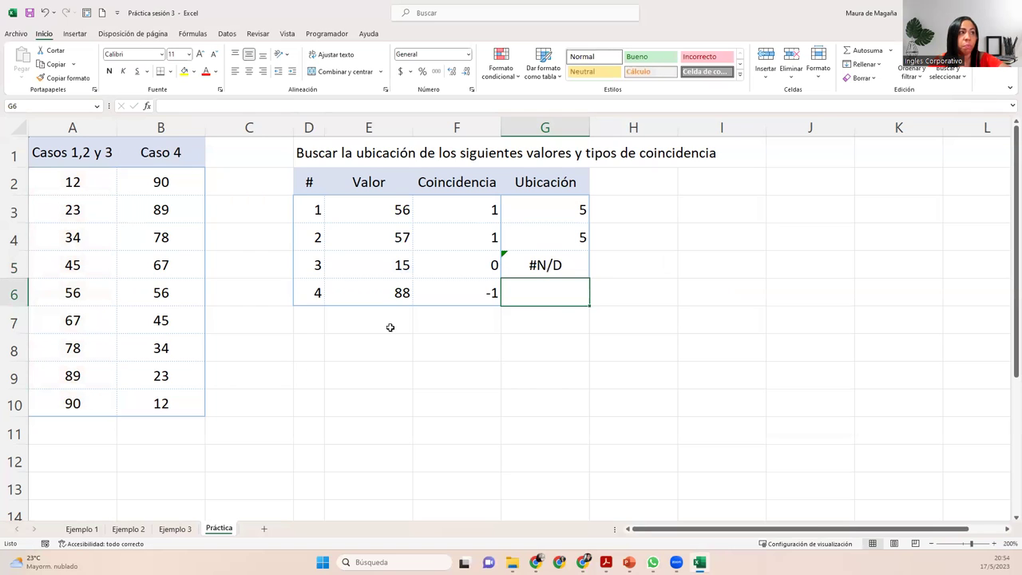
pyautogui.click(548, 265)
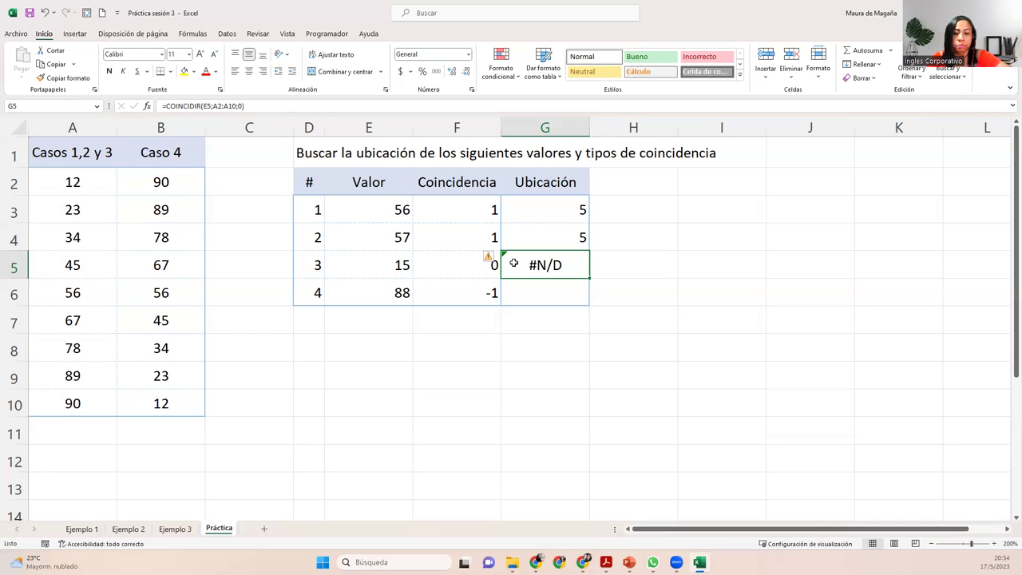
# Wrap G5's COINCIDIR formula in SI.ERROR with "Dato no existe" as the error result.
pyautogui.press('F2')
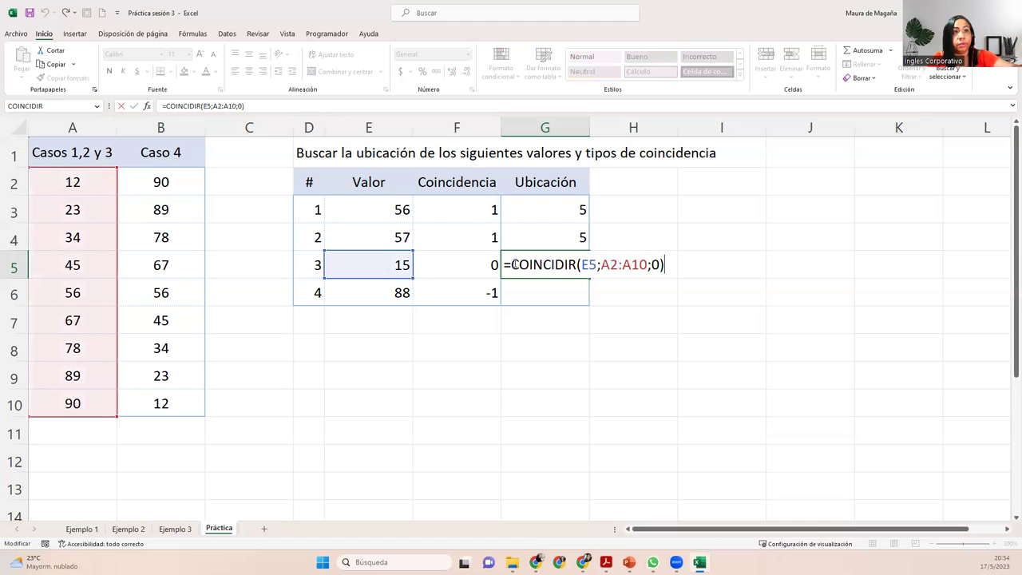
pyautogui.click(512, 264)
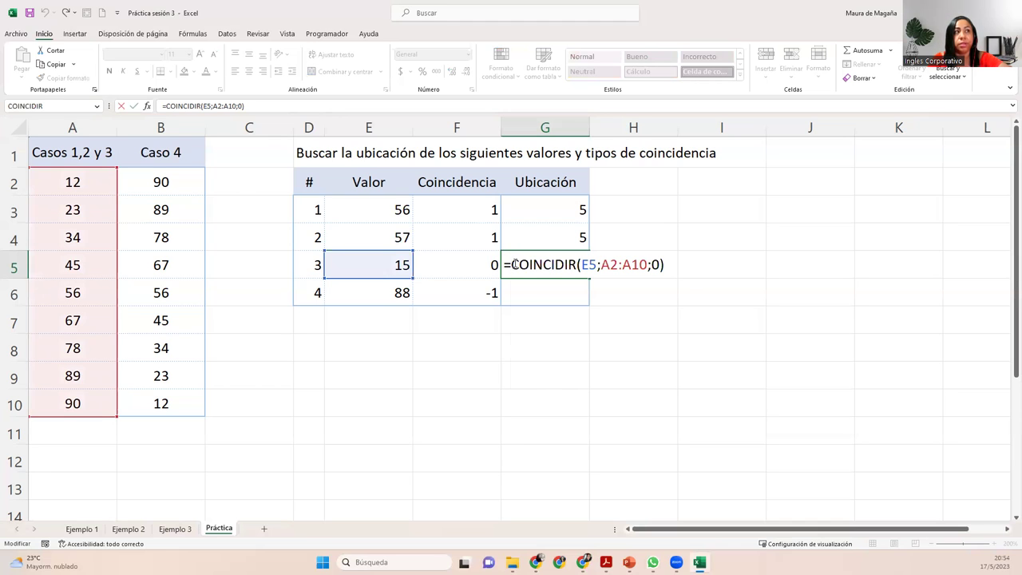
pyautogui.write('si')
pyautogui.press('BackSpace')
pyautogui.press('BackSpace')
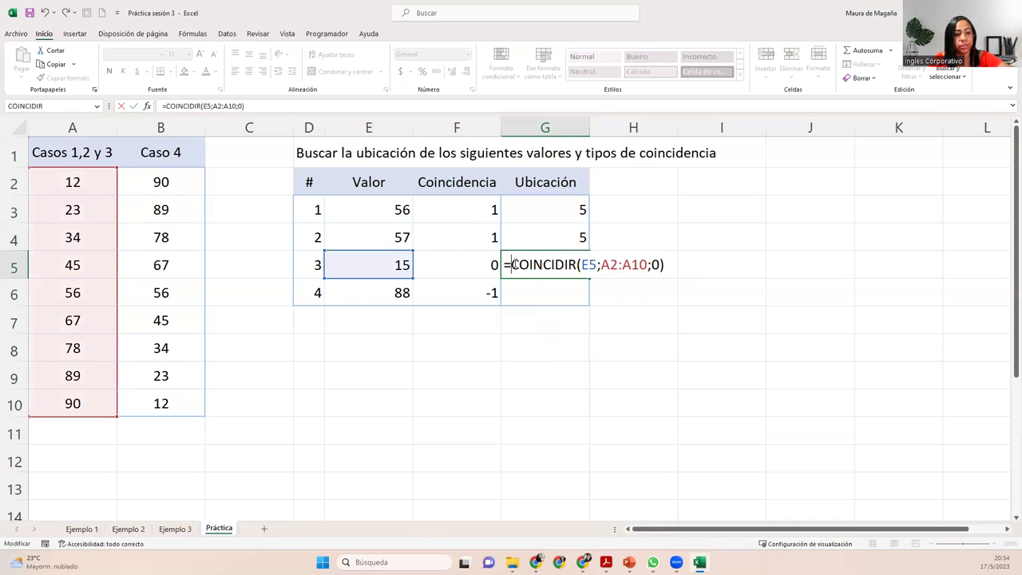
pyautogui.write('SI.ER')
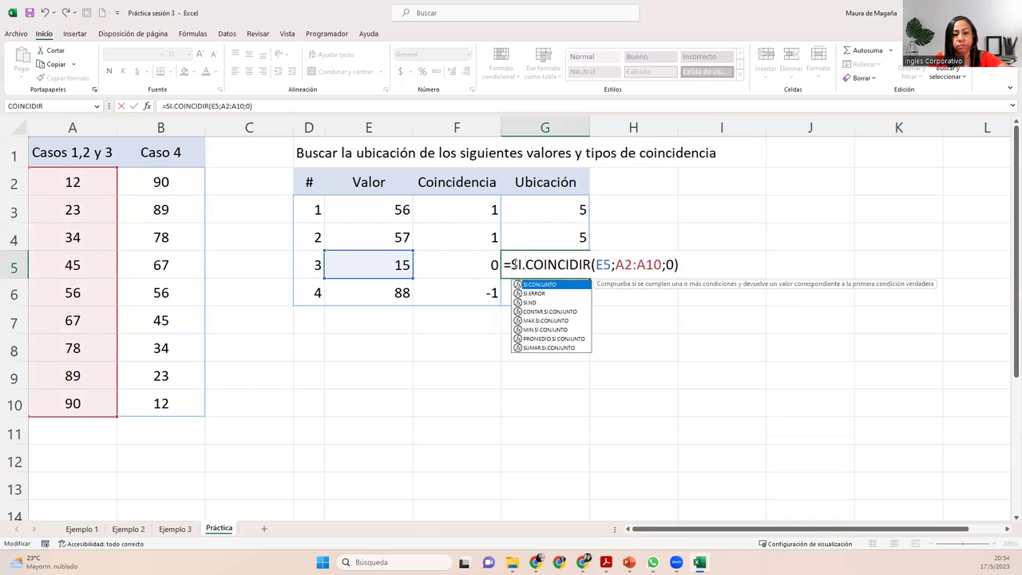
pyautogui.press('Tab')
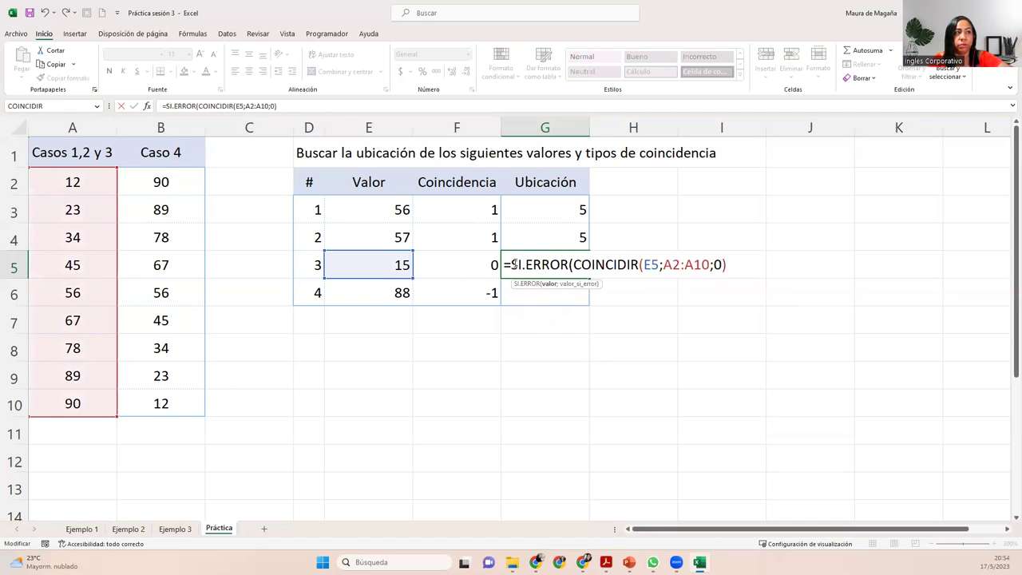
pyautogui.press('End')
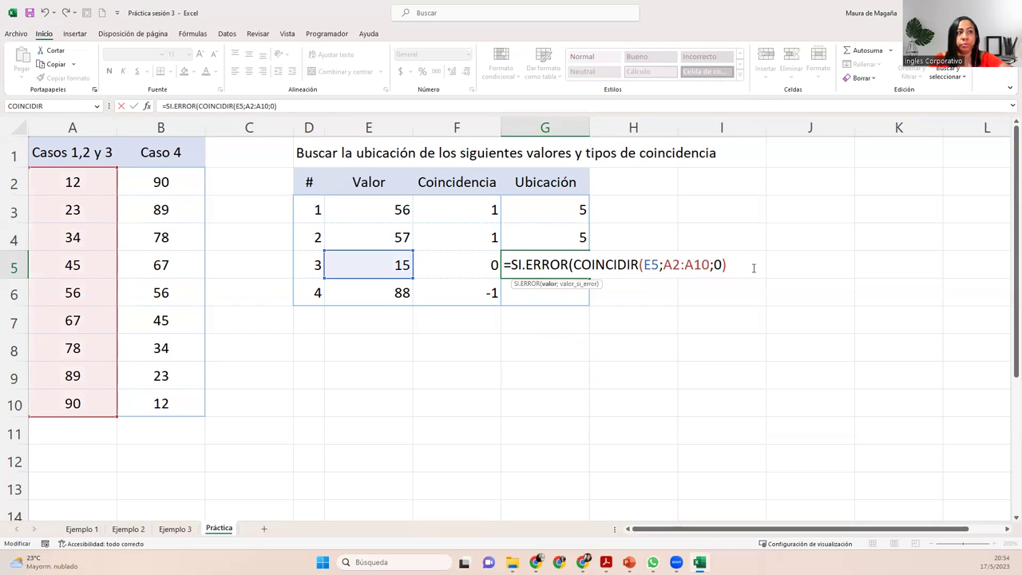
pyautogui.write(';"Dato no existe')
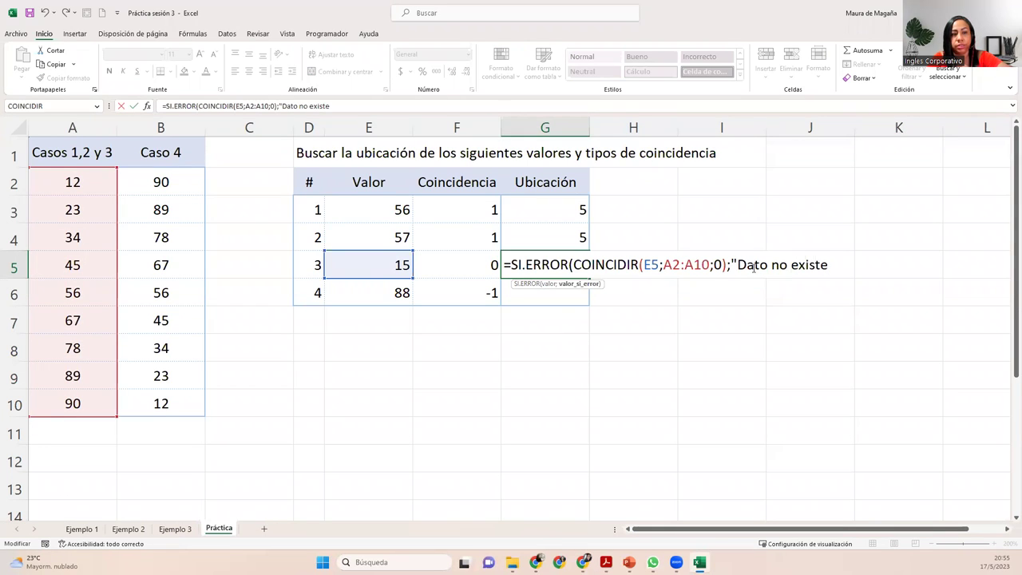
pyautogui.write('")')
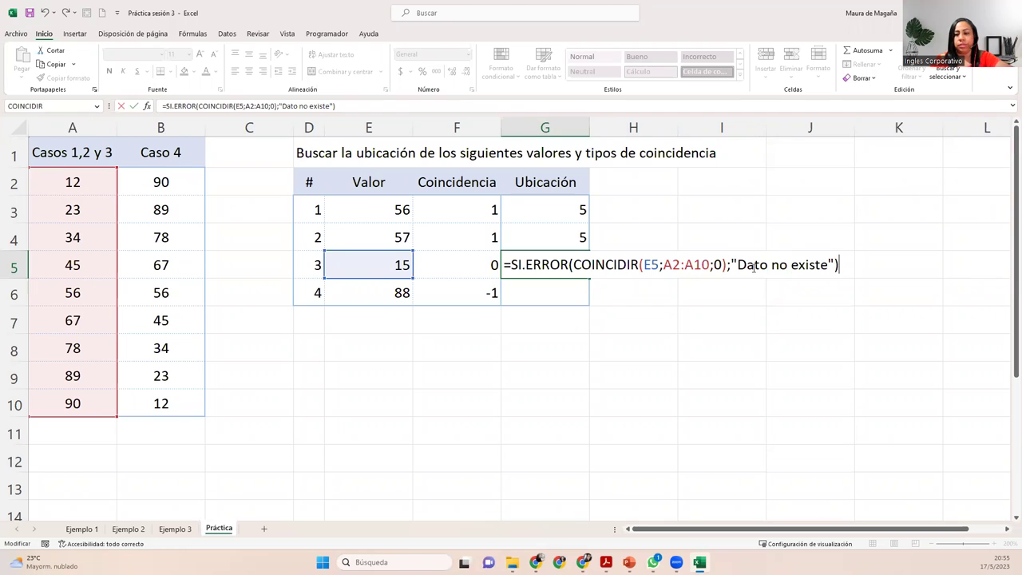
pyautogui.press('Return')
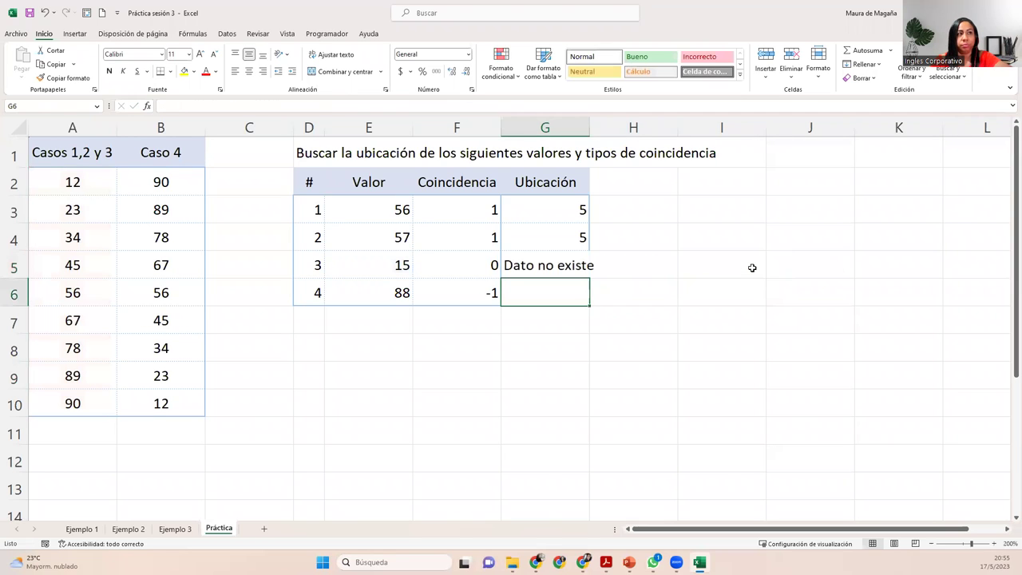
pyautogui.click(669, 191)
# Autofit column G and enter =COINCIDIR(E6;B2:B10;-1) in G6, returning 2 for 88.
pyautogui.doubleClick(591, 126)
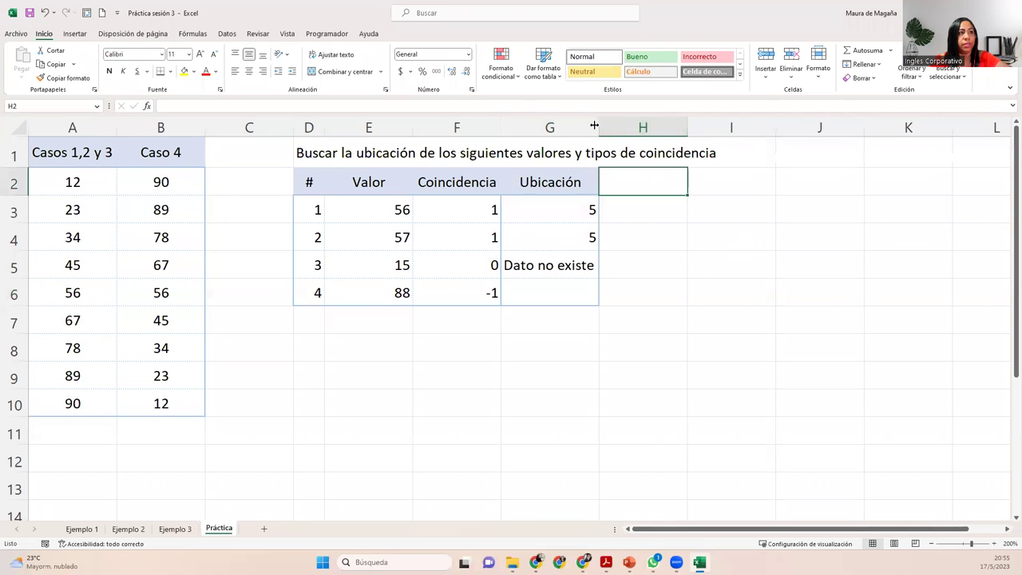
pyautogui.click(569, 287)
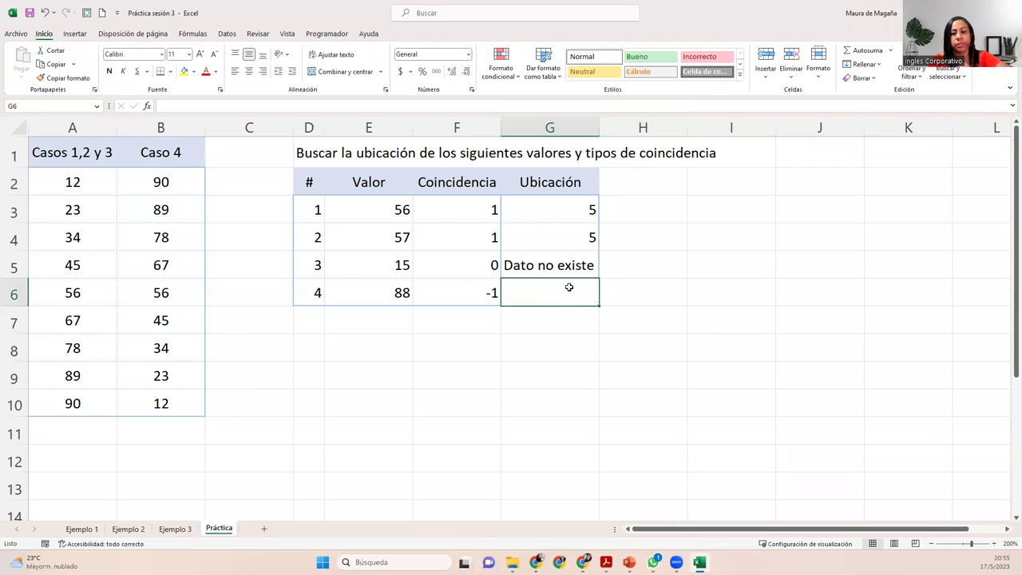
pyautogui.write('=')
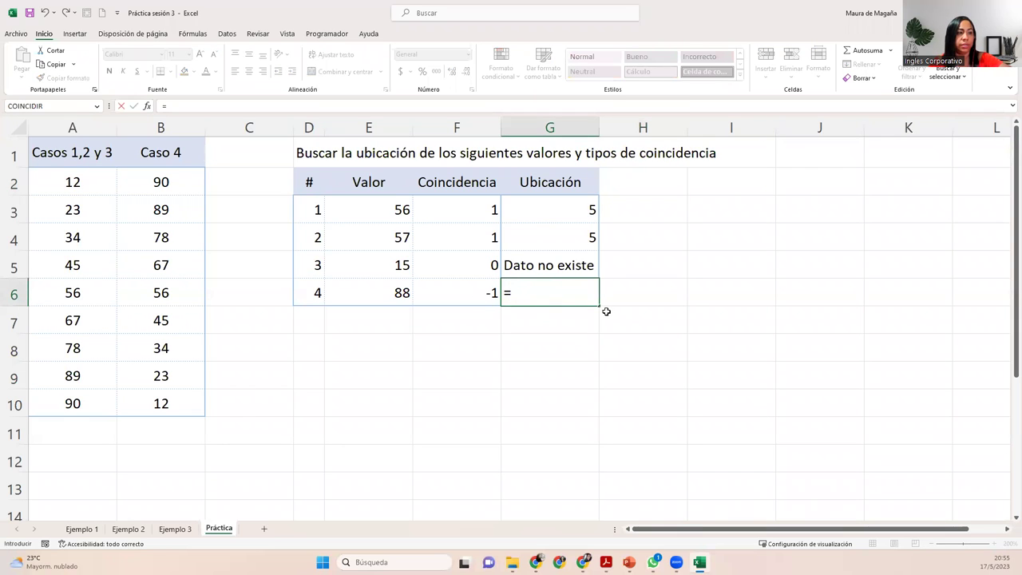
pyautogui.write('coi')
pyautogui.press('Tab')
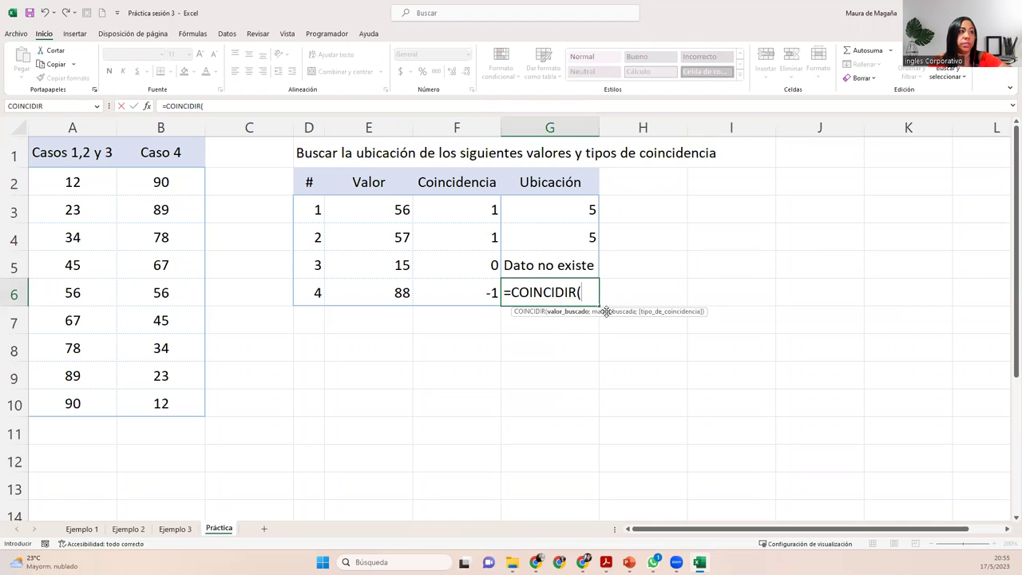
pyautogui.click(384, 291)
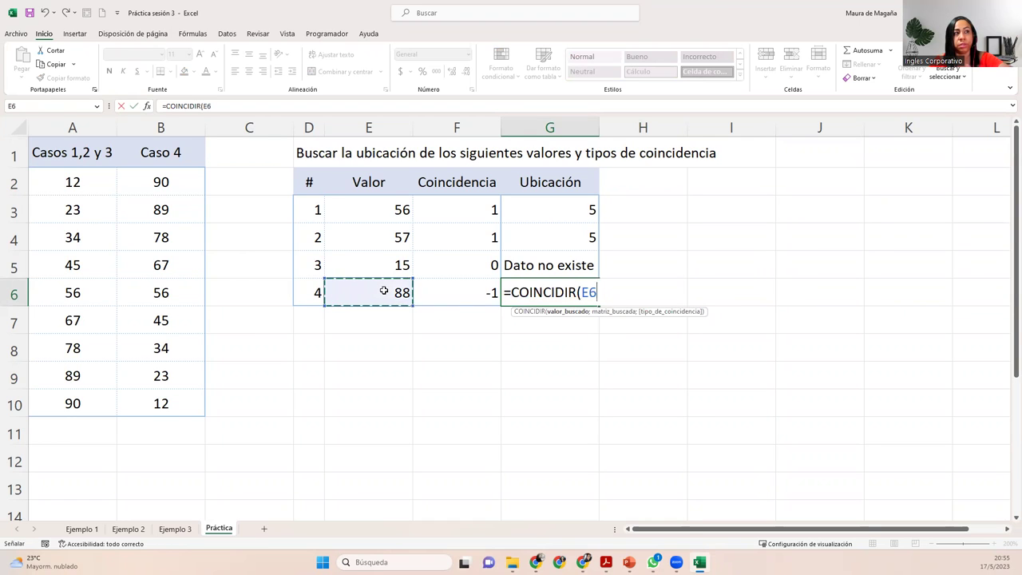
pyautogui.write(';')
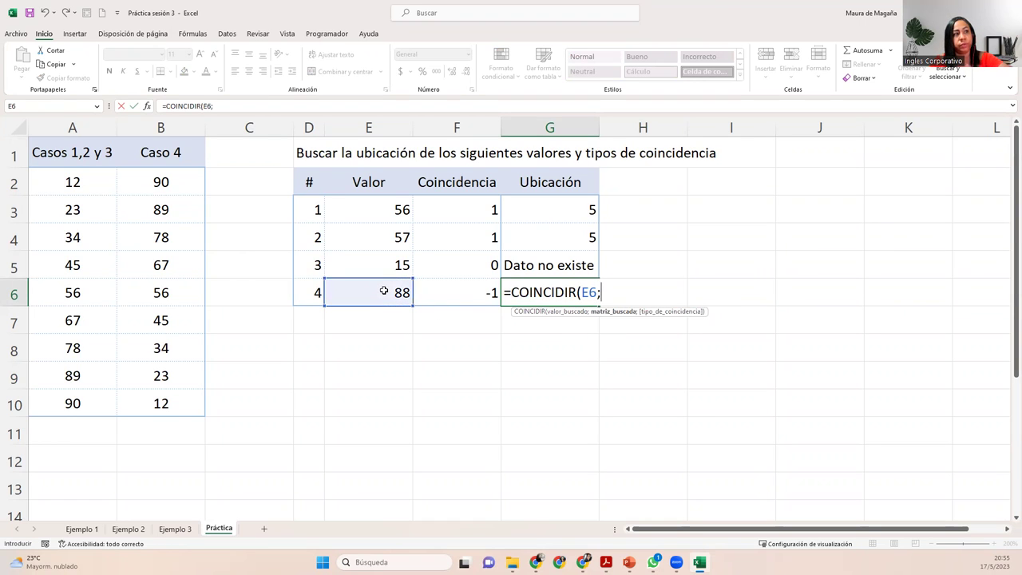
pyautogui.moveTo(190, 182); pyautogui.dragTo(187, 397)
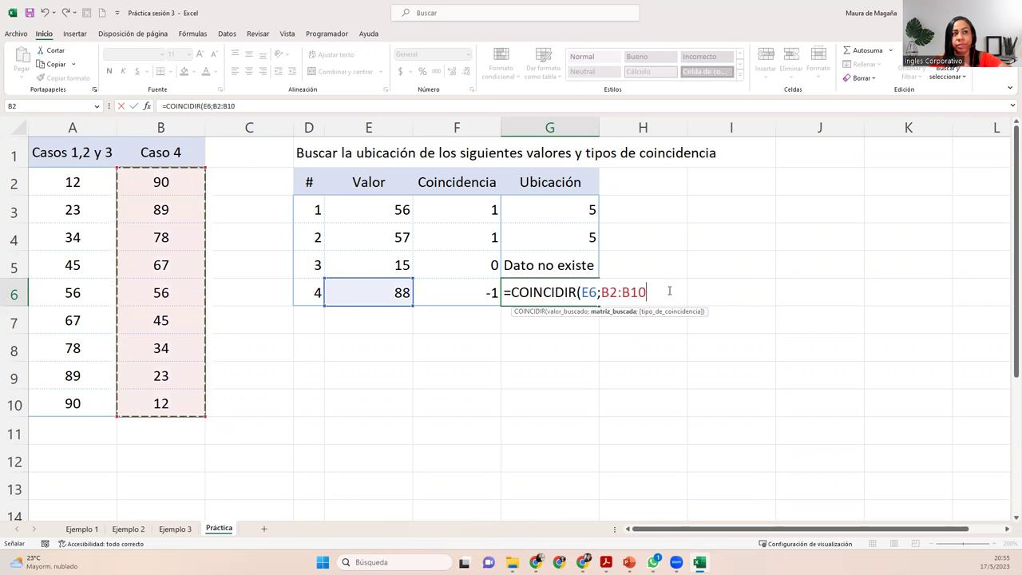
pyautogui.write(';')
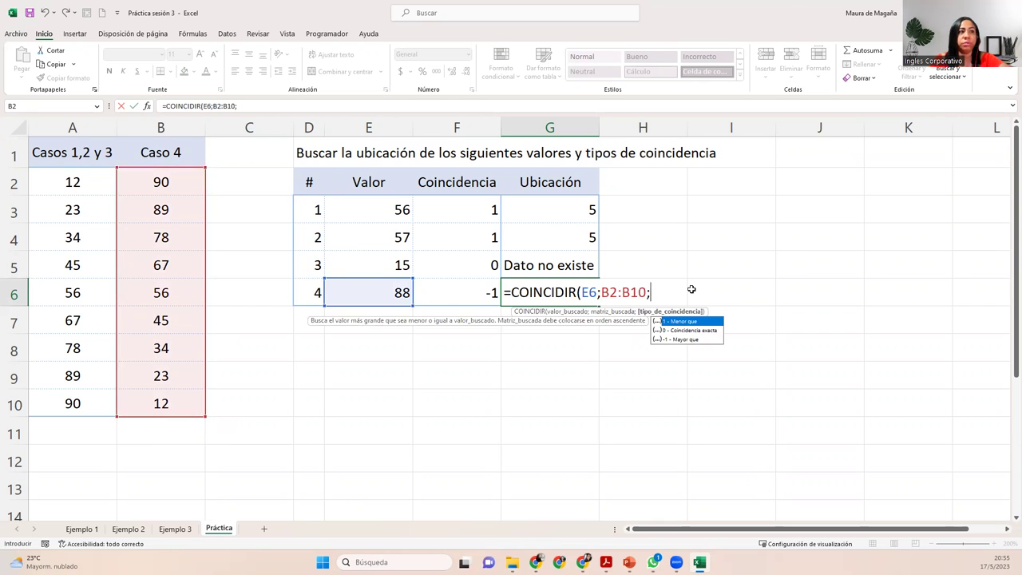
pyautogui.write('-1)')
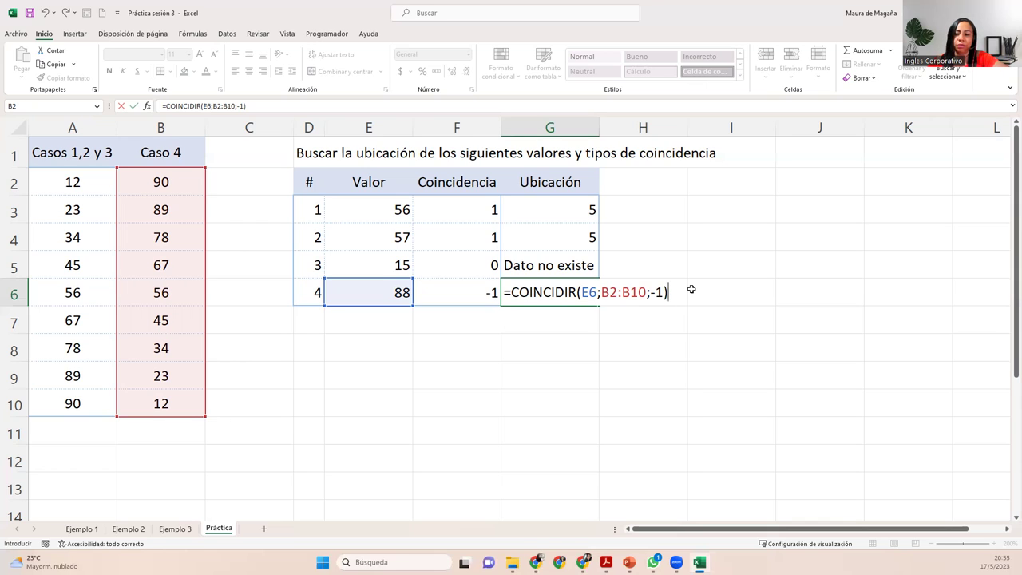
pyautogui.press('Return')
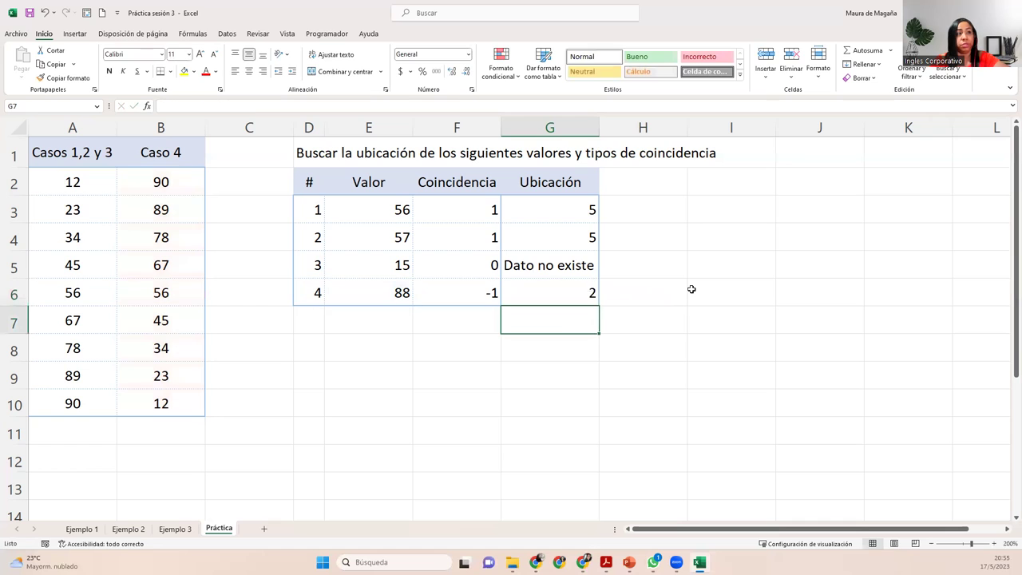
pyautogui.click(579, 289)
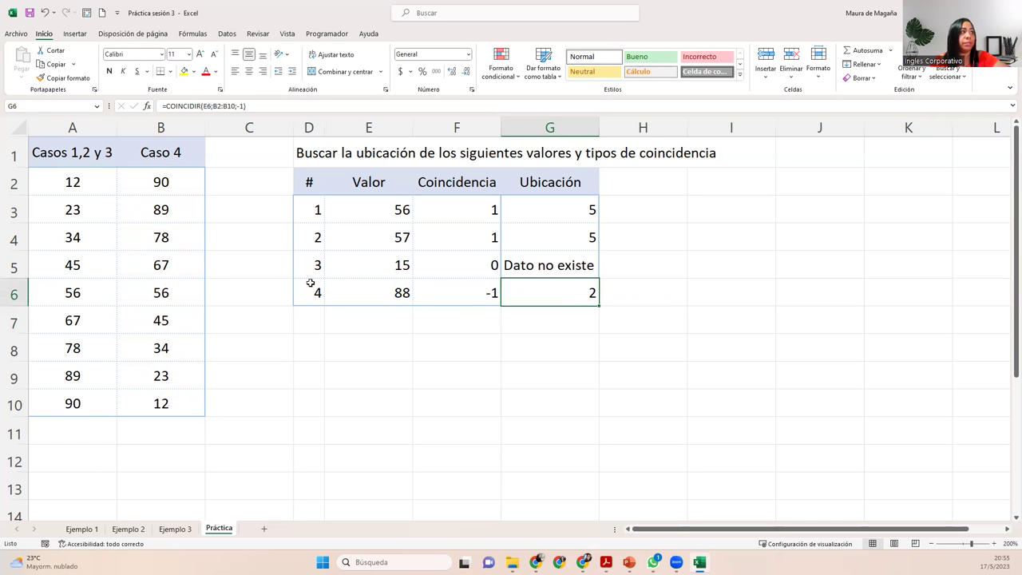
pyautogui.click(189, 202)
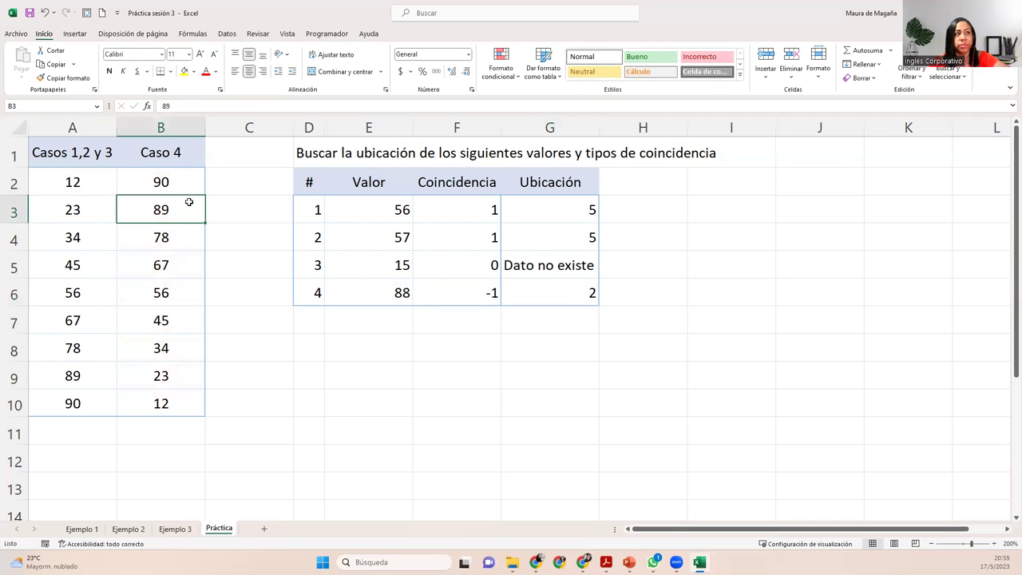
pyautogui.click(570, 295)
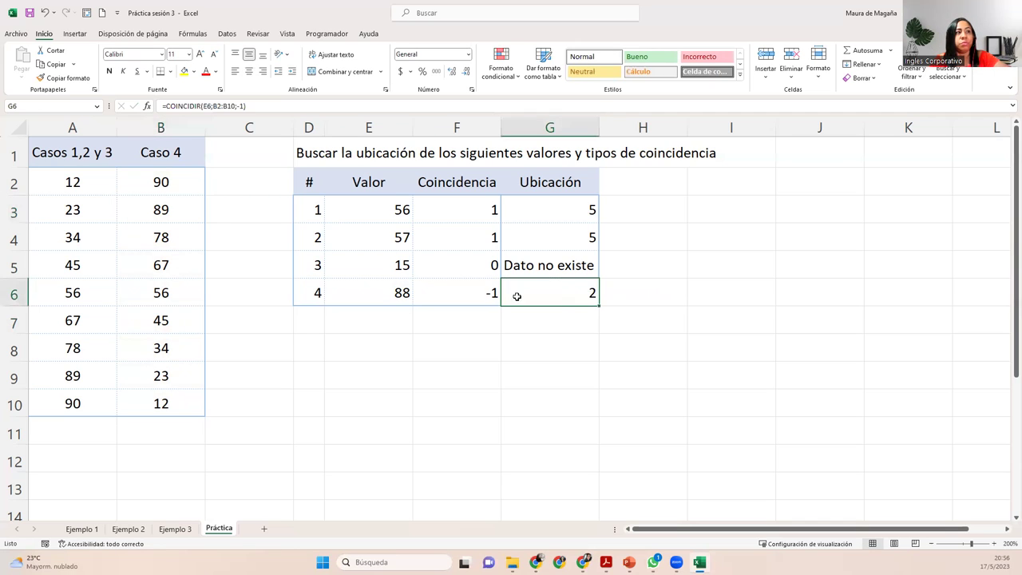
pyautogui.moveTo(155, 185); pyautogui.dragTo(154, 399)
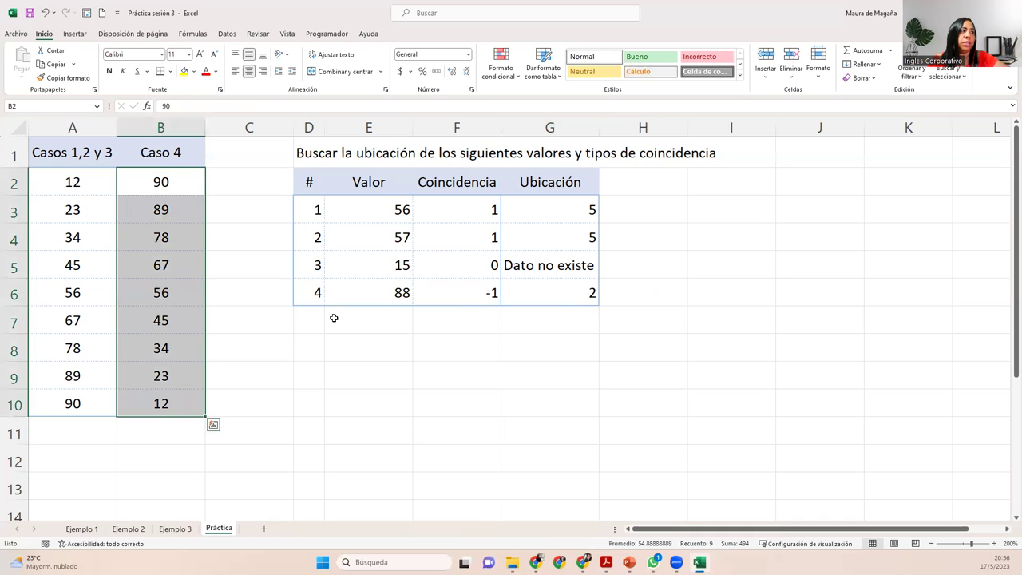
pyautogui.click(459, 209)
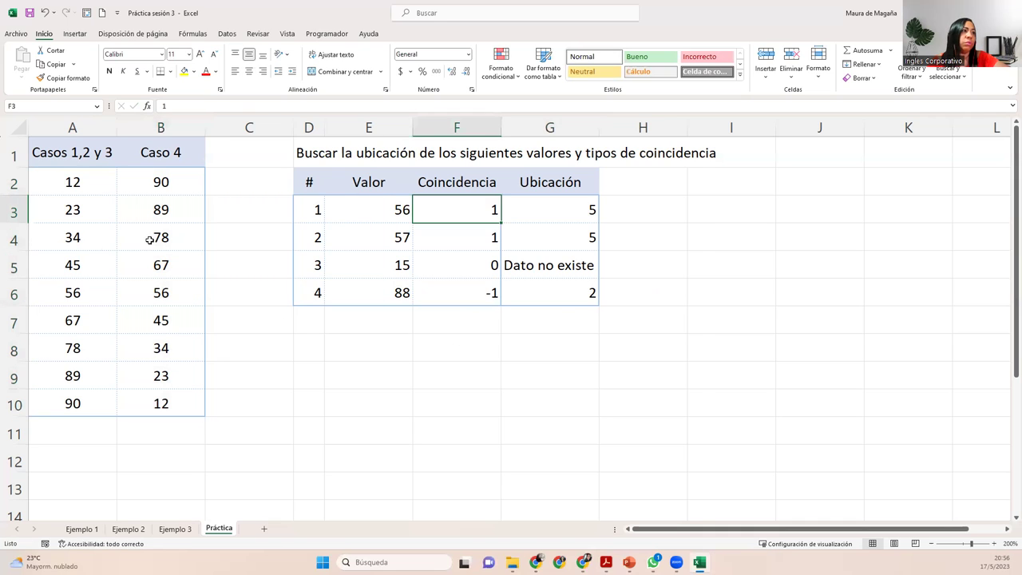
pyautogui.click(104, 177)
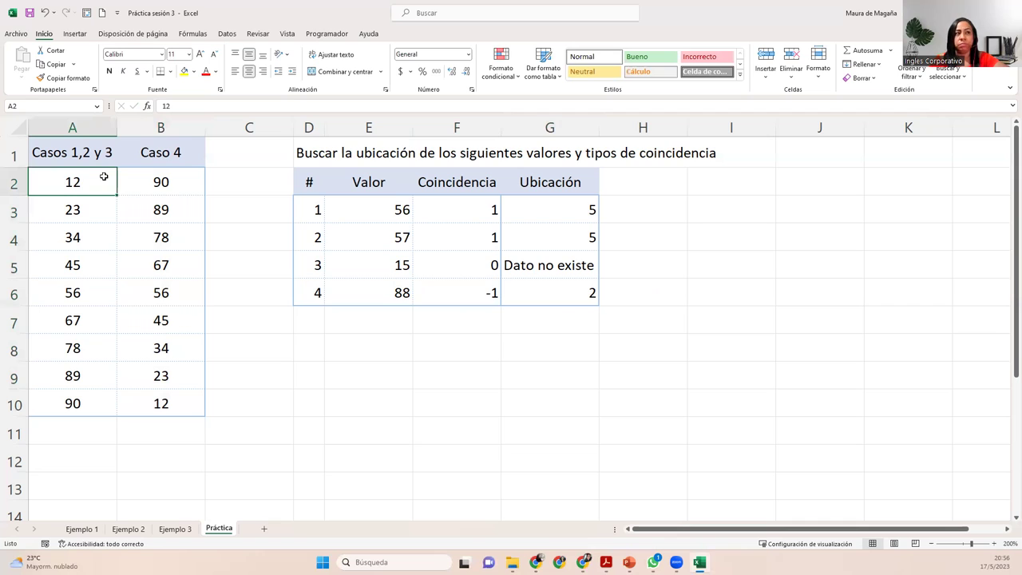
pyautogui.click(490, 273)
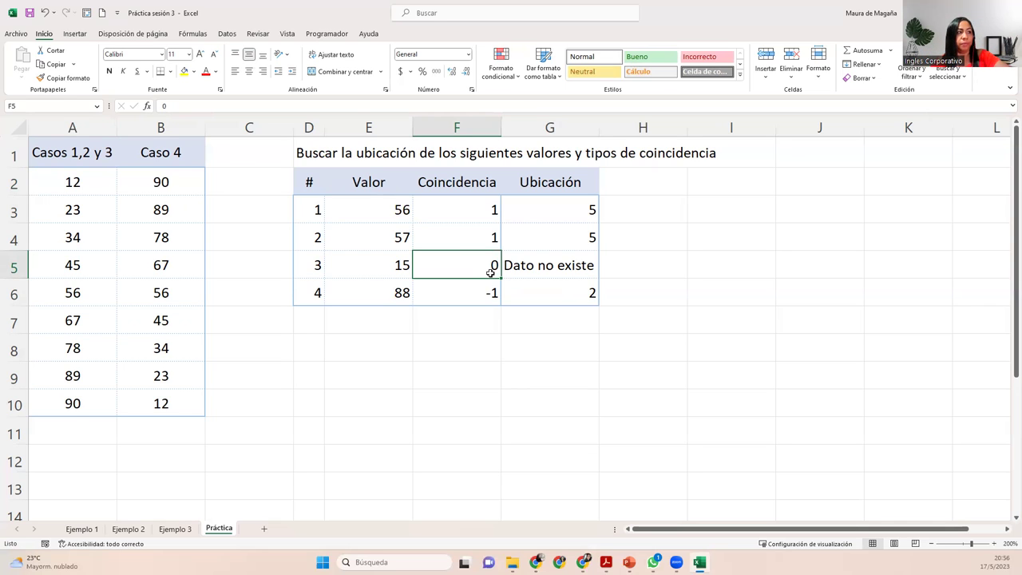
pyautogui.click(321, 354)
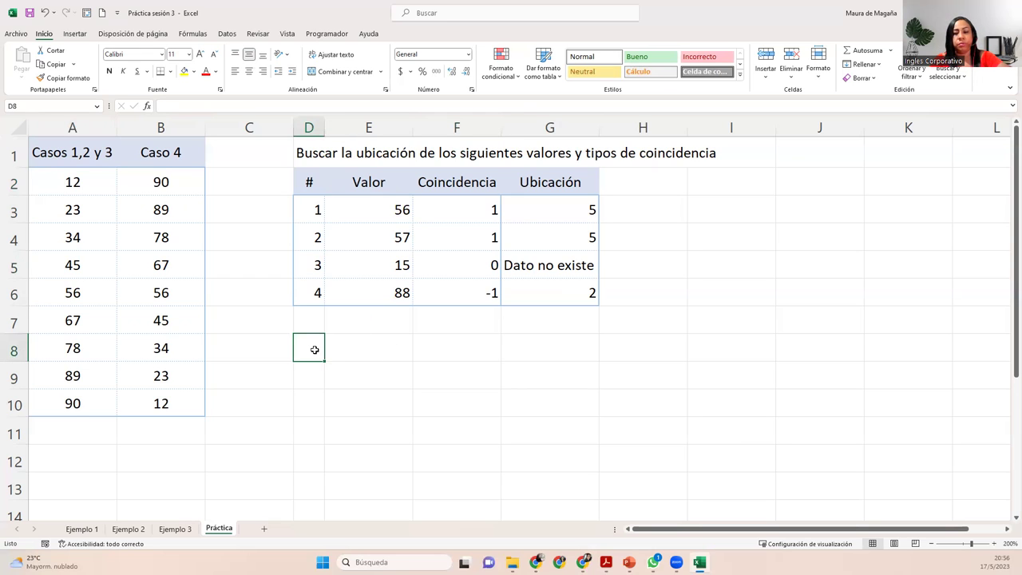
# Enter the author's full name in D8, fixing a capitalization typo, then reselect G6.
pyautogui.write('Maura Del CId')
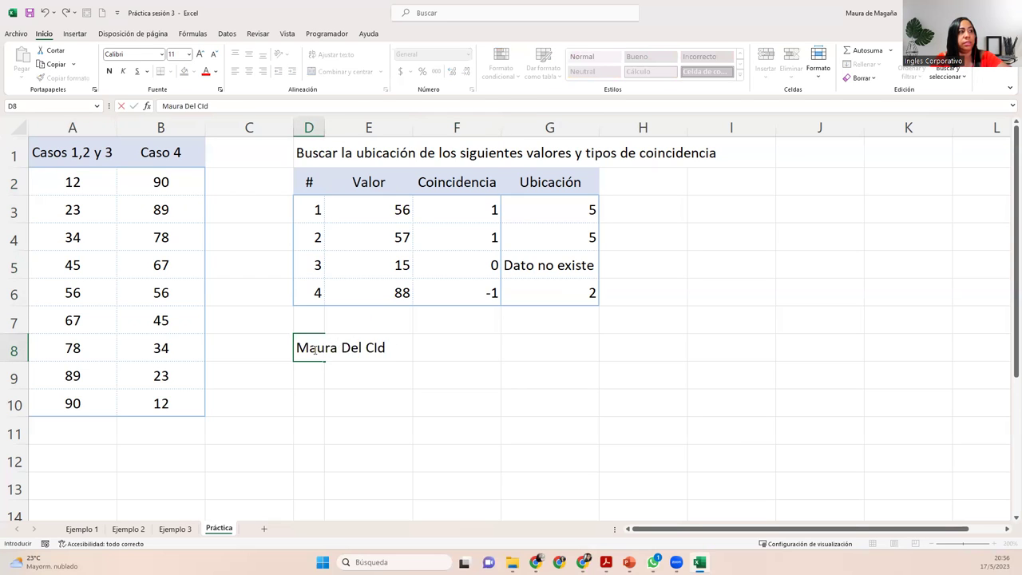
pyautogui.press('BackSpace')
pyautogui.press('BackSpace')
pyautogui.write('id')
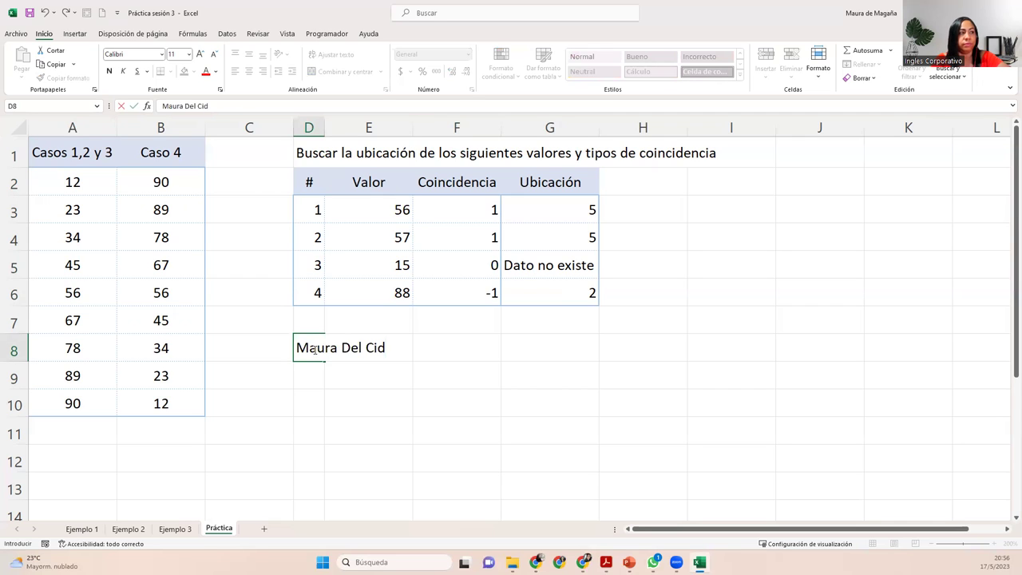
pyautogui.write(' Magaña')
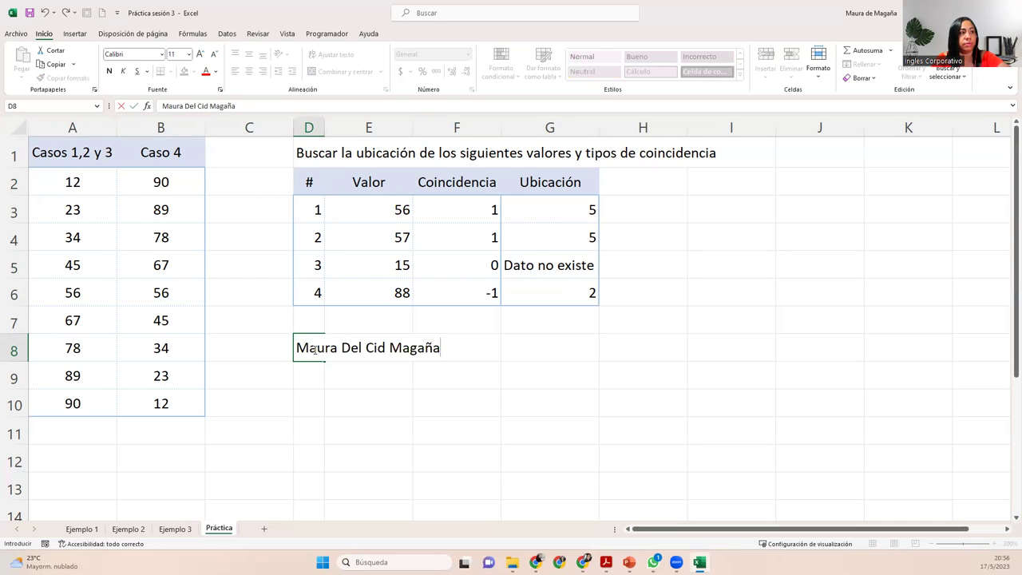
pyautogui.press('Return')
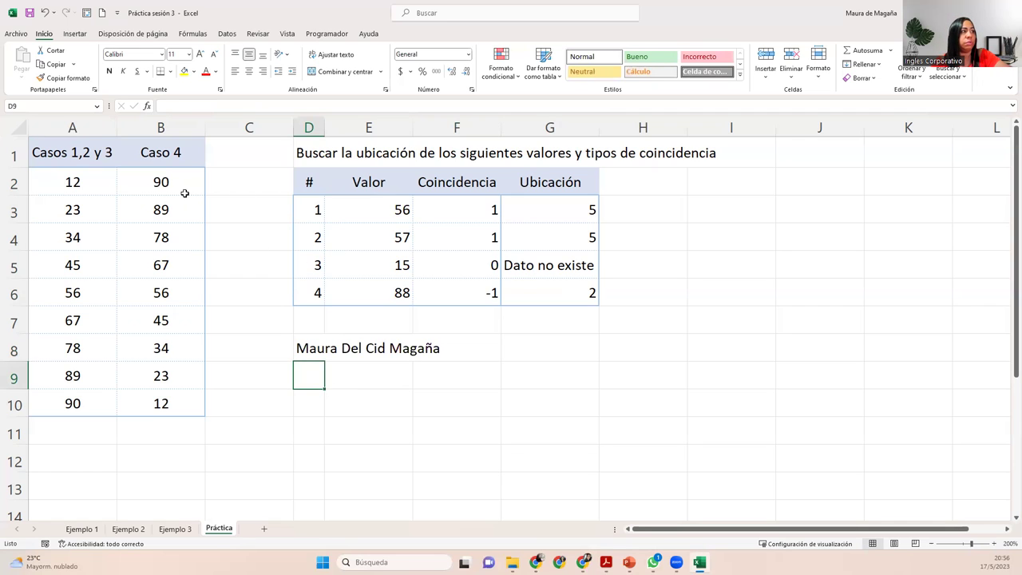
pyautogui.click(562, 294)
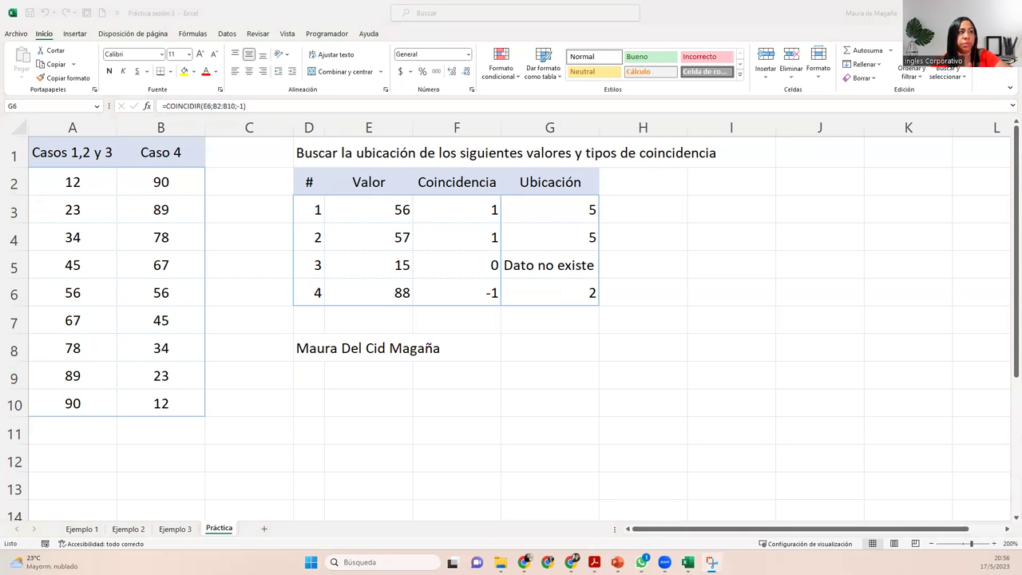
# Capture the Excel window in Snipping Tool using Modo de ventana.
pyautogui.click(494, 175)
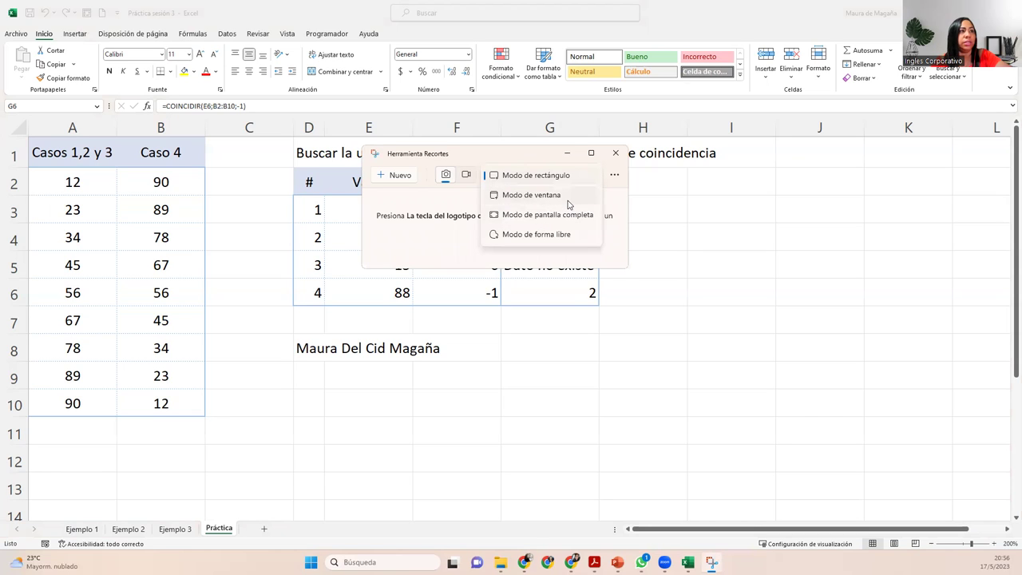
pyautogui.click(568, 204)
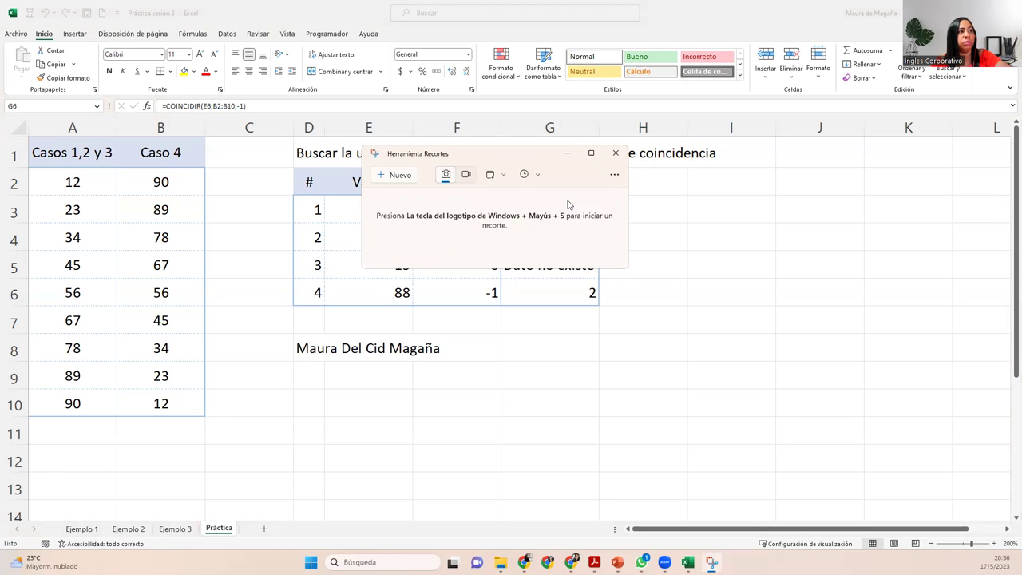
pyautogui.click(383, 174)
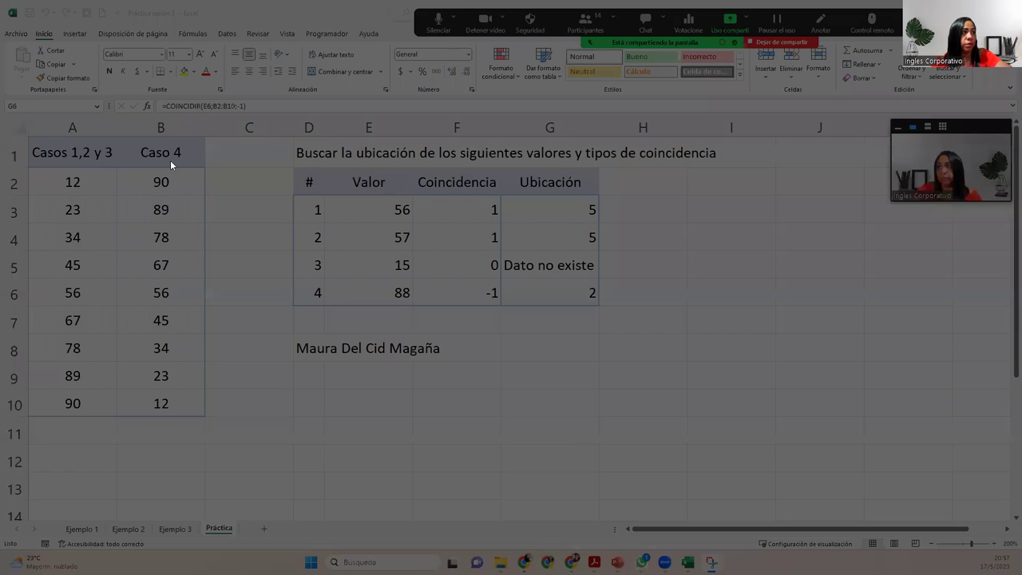
pyautogui.click(106, 135)
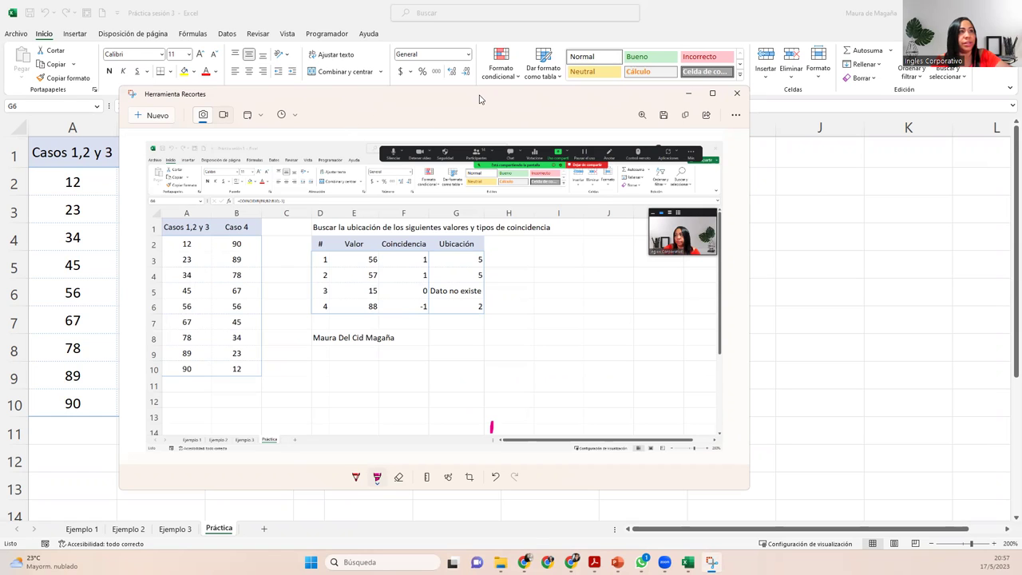
# Copy the snip and paste it into the maximized WhatsApp Web G7-EXA-04-2023 group chat.
pyautogui.click(685, 117)
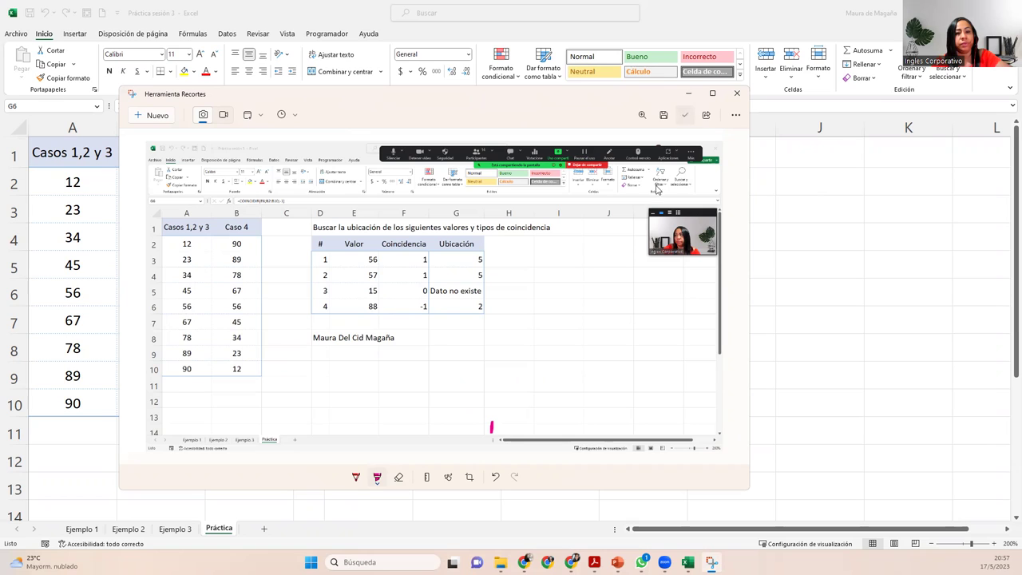
pyautogui.click(524, 562)
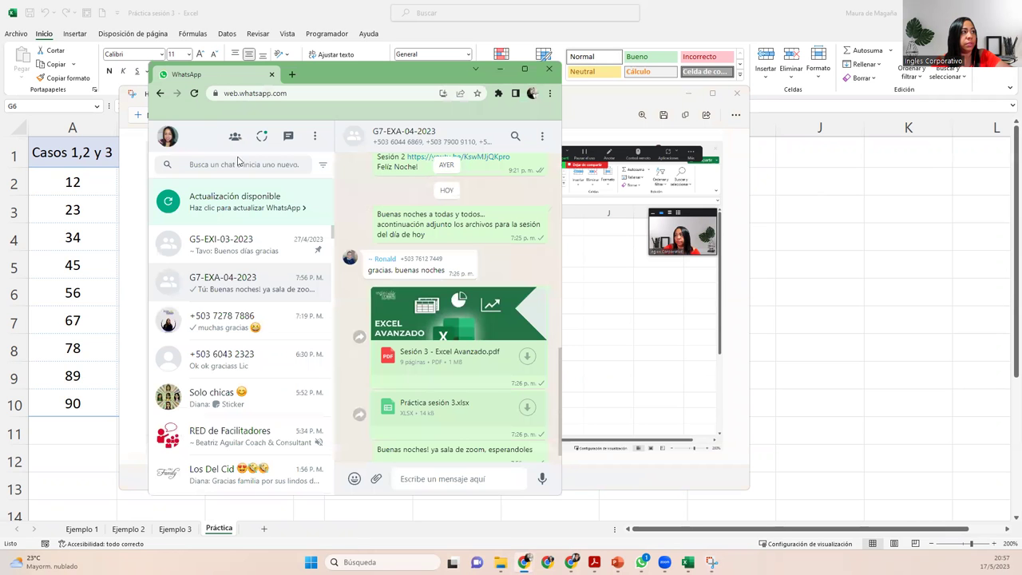
pyautogui.click(524, 71)
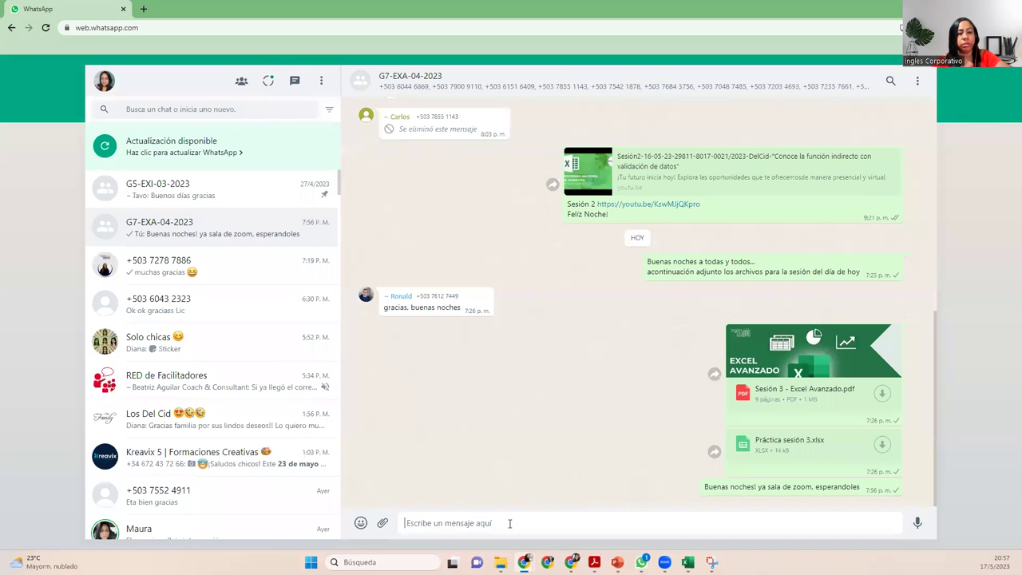
pyautogui.hotkey('ctrl', 'v')
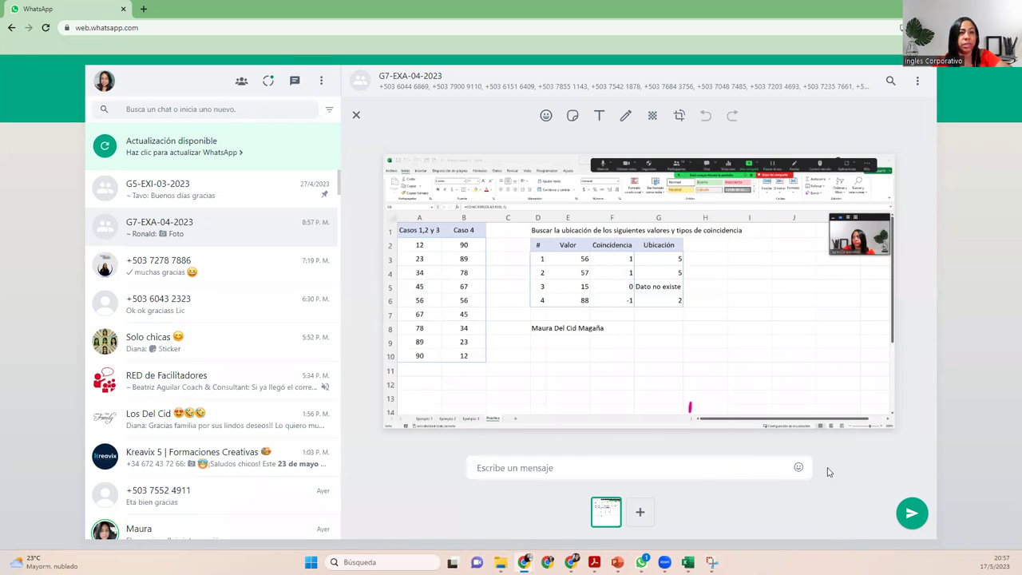
# Send the screenshot to the group, then switch back to the snip window.
pyautogui.click(914, 513)
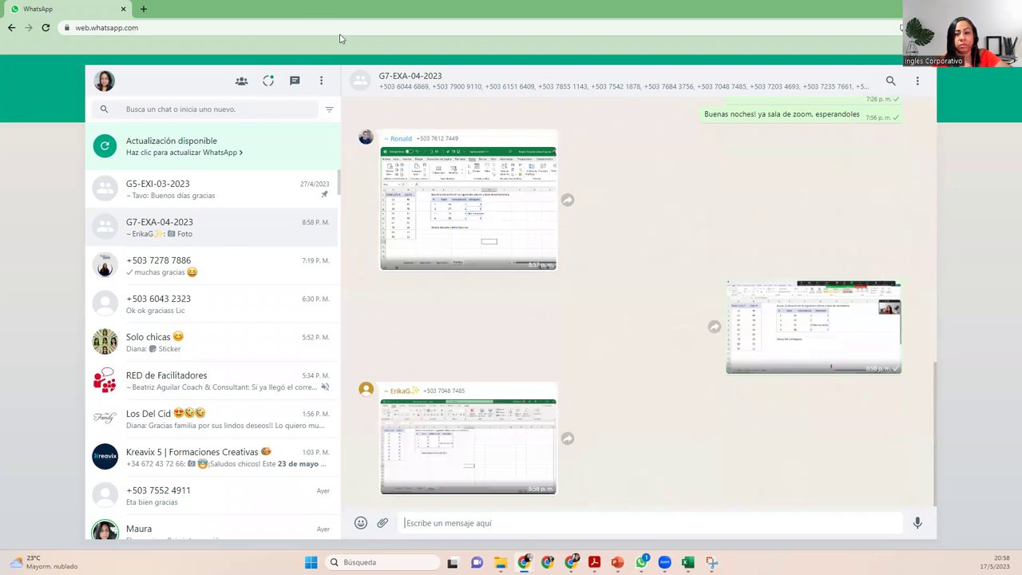
pyautogui.hotkey('alt', 'Tab')
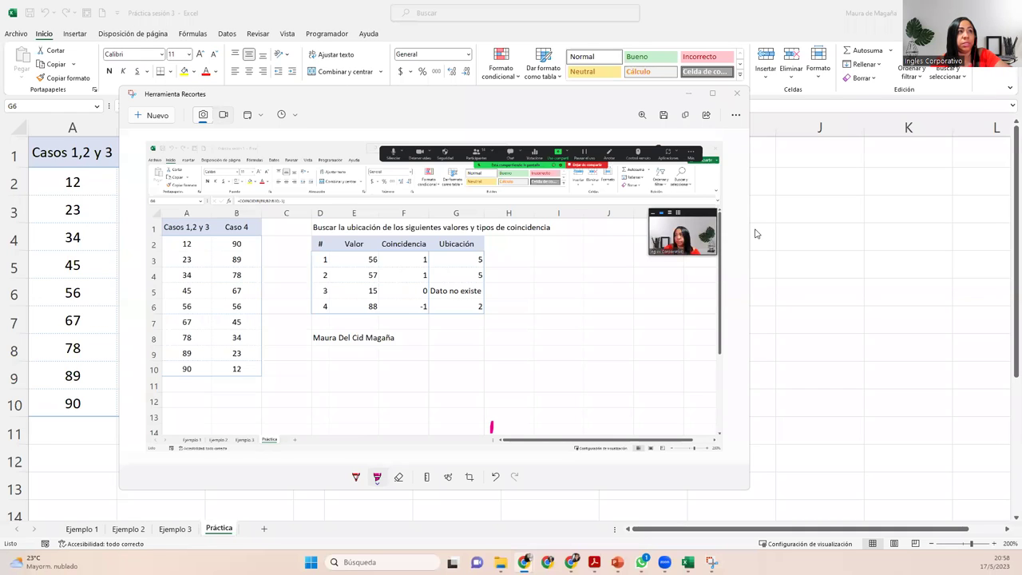
# Close Snipping Tool, recheck D8 and G6, then show the desktop with Windows+D.
pyautogui.click(738, 95)
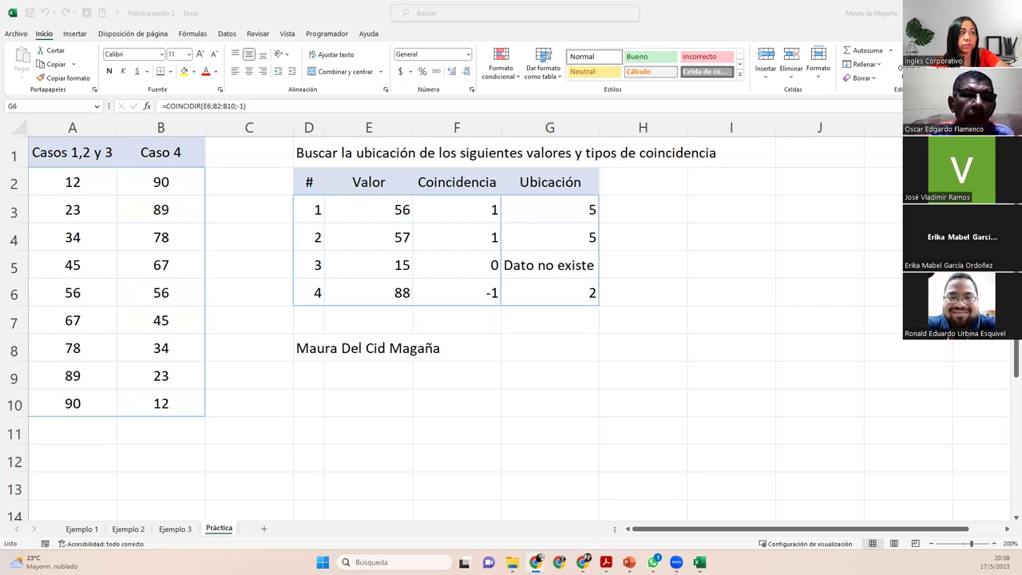
pyautogui.click(317, 349)
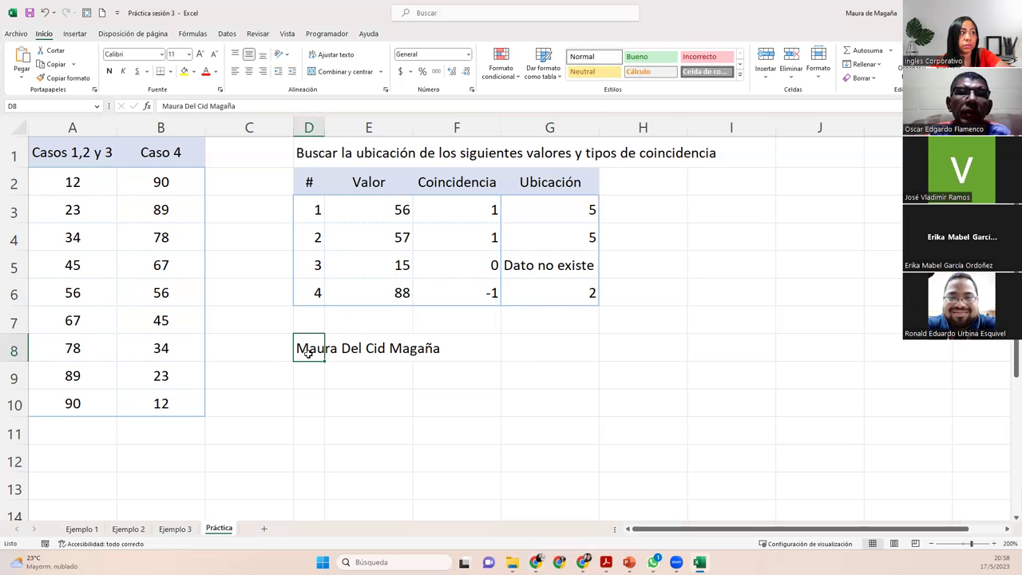
pyautogui.click(561, 295)
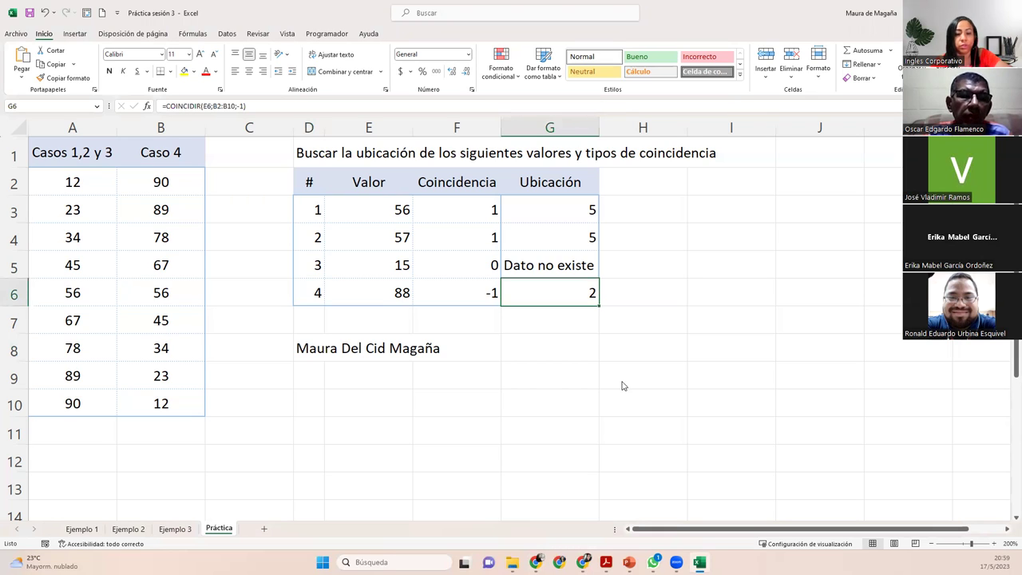
pyautogui.press('super')
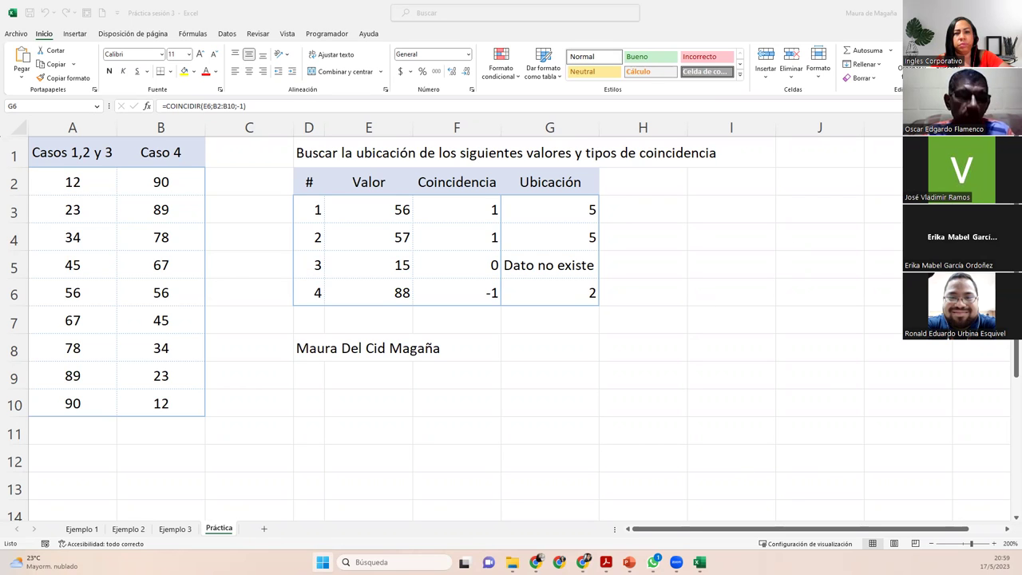
pyautogui.press('super+d')
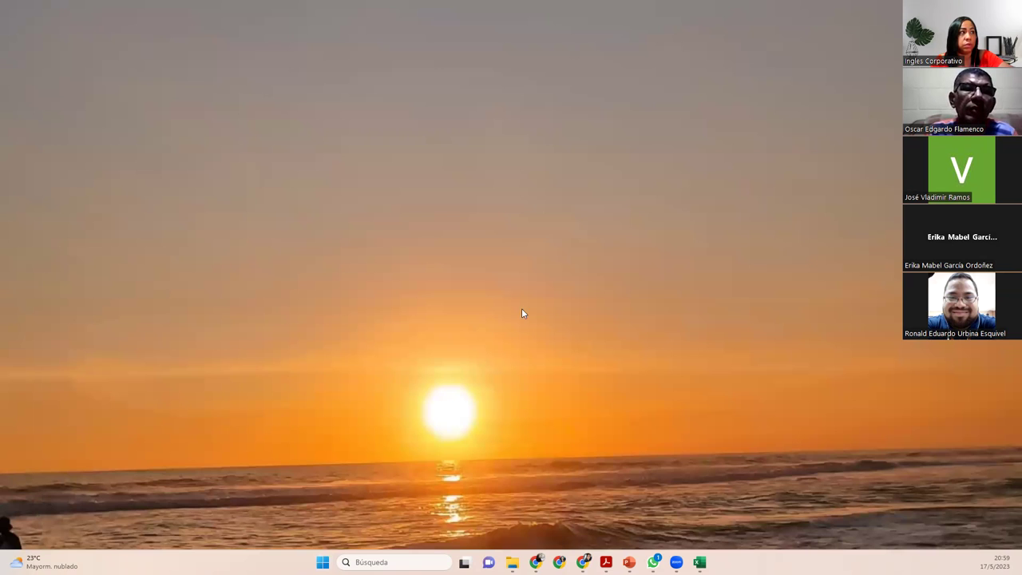
# Search Start for 'recor' and launch Herramienta Recortes.
pyautogui.click(277, 198)
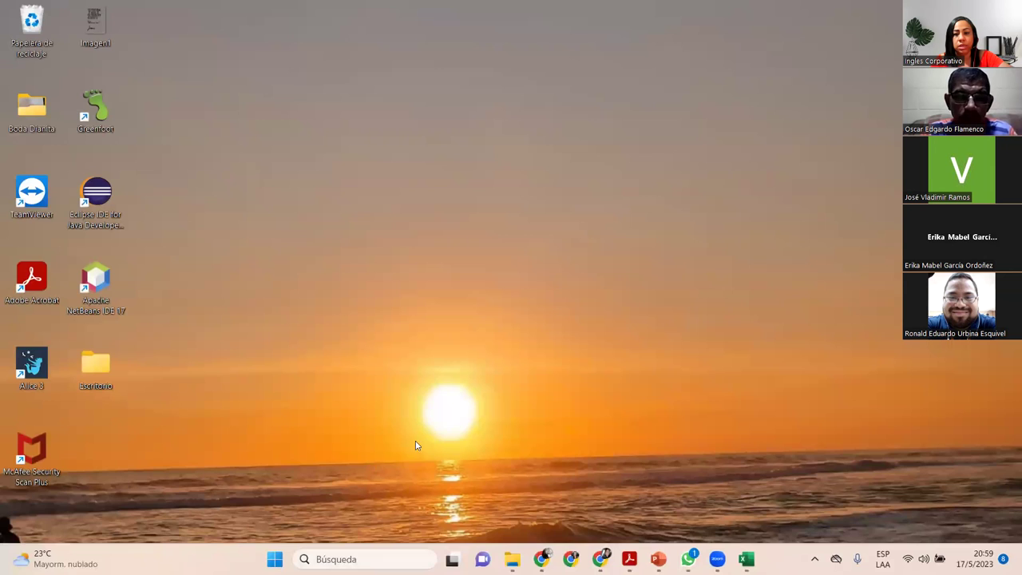
pyautogui.click(275, 559)
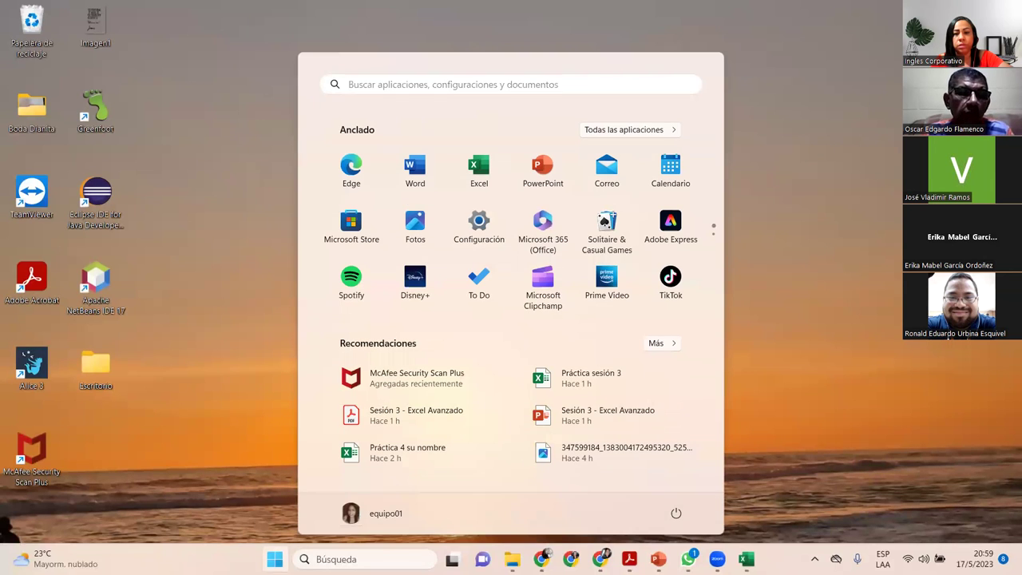
pyautogui.click(533, 83)
pyautogui.write('recor')
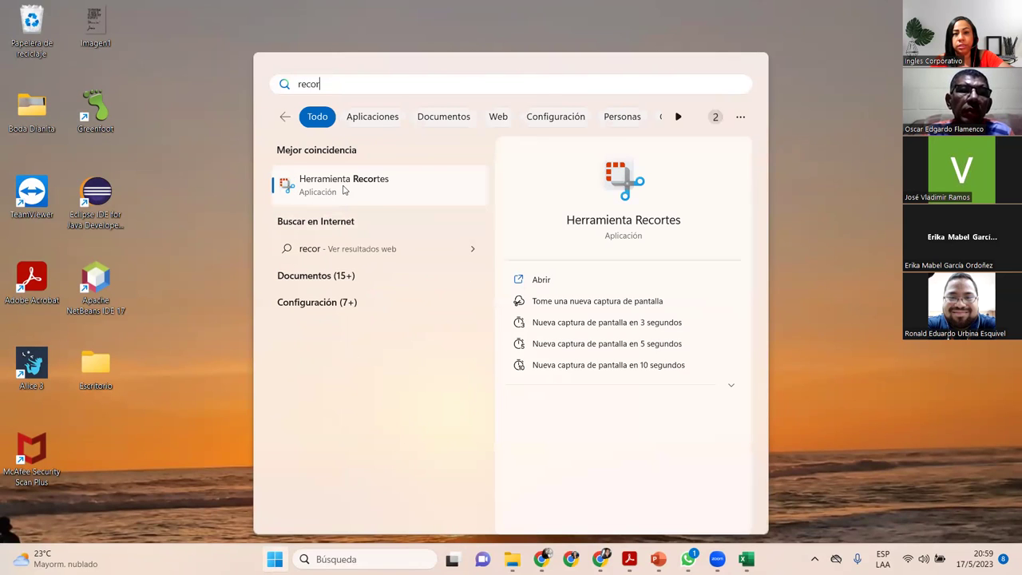
pyautogui.click(329, 190)
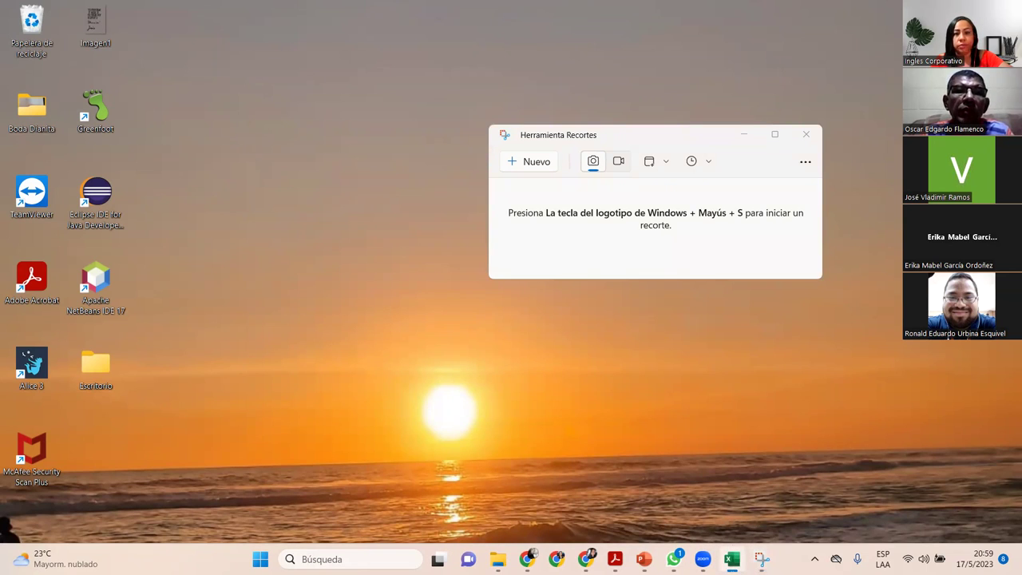
# Bring the Práctica sesión 3 Excel workbook back to the front.
pyautogui.hotkey('alt', 'Tab')
pyautogui.click(513, 72)
pyautogui.click(681, 71)
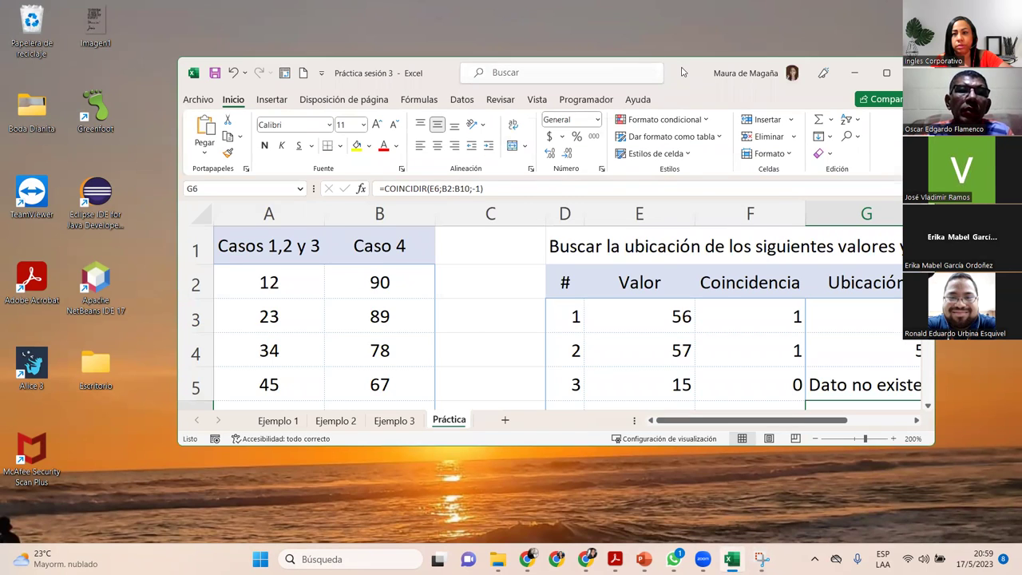
# Maximize the Excel window and zoom out to 170% so the whole table fits.
pyautogui.doubleClick(684, 71)
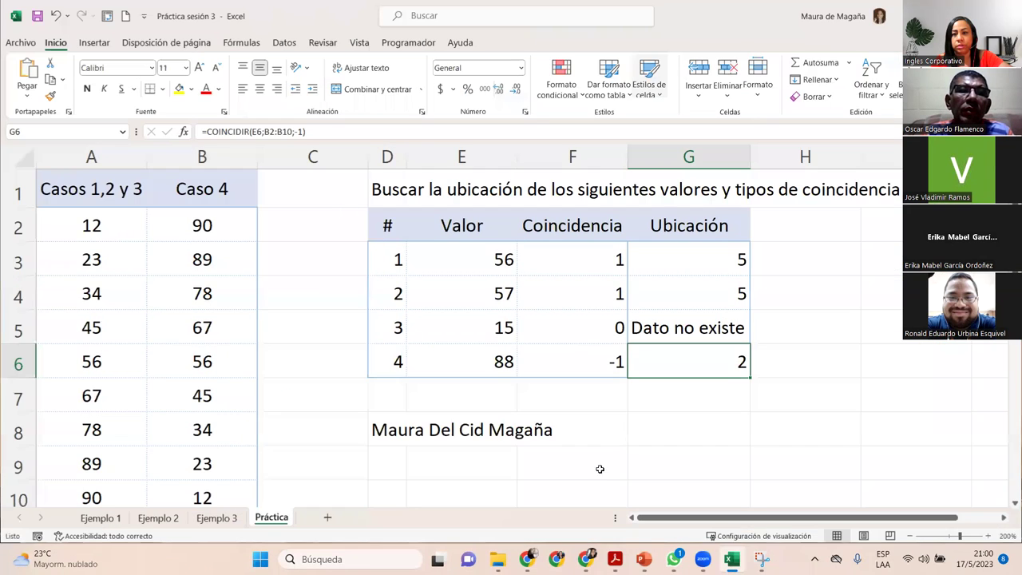
pyautogui.click(912, 537)
pyautogui.click(912, 537)
pyautogui.click(911, 538)
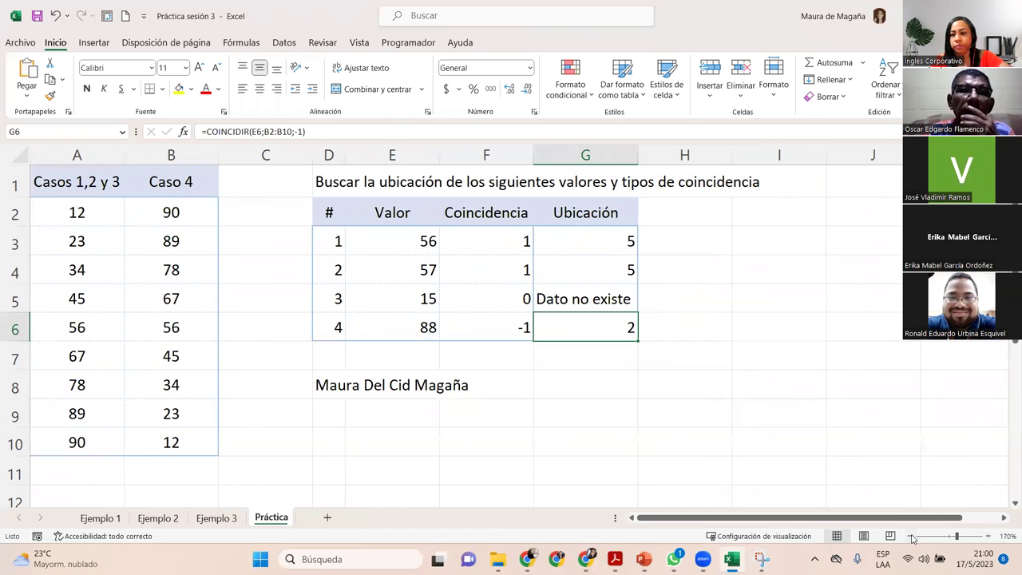
# Capture the Excel window with Herramienta Recortes in Modo de ventana.
pyautogui.click(761, 559)
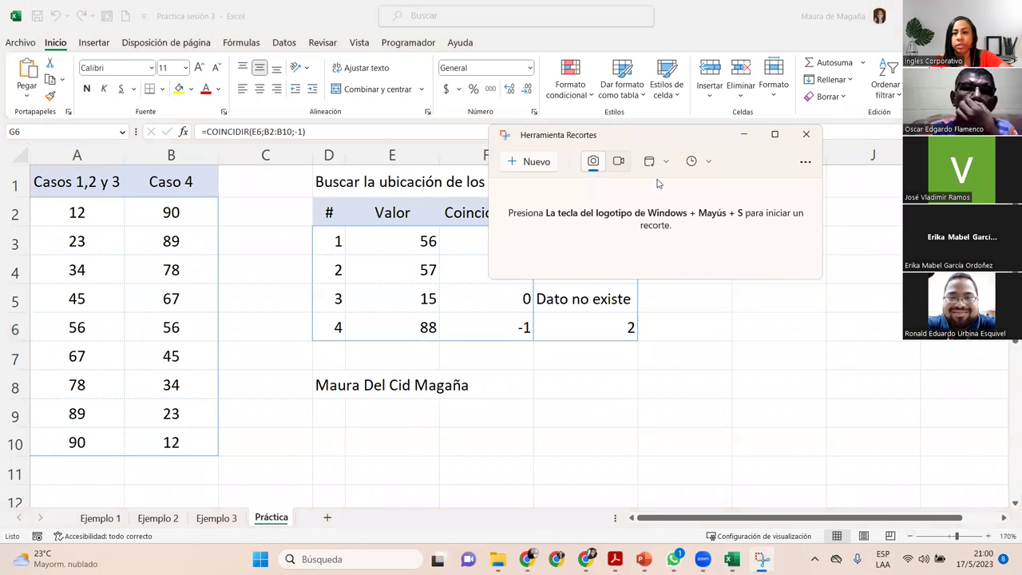
pyautogui.moveTo(705, 143); pyautogui.dragTo(562, 164)
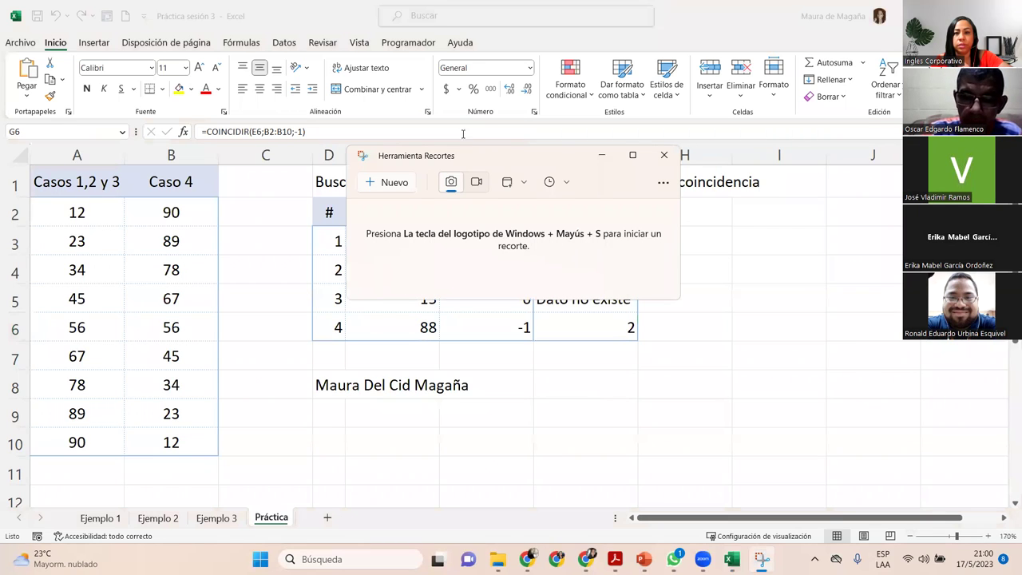
pyautogui.click(512, 183)
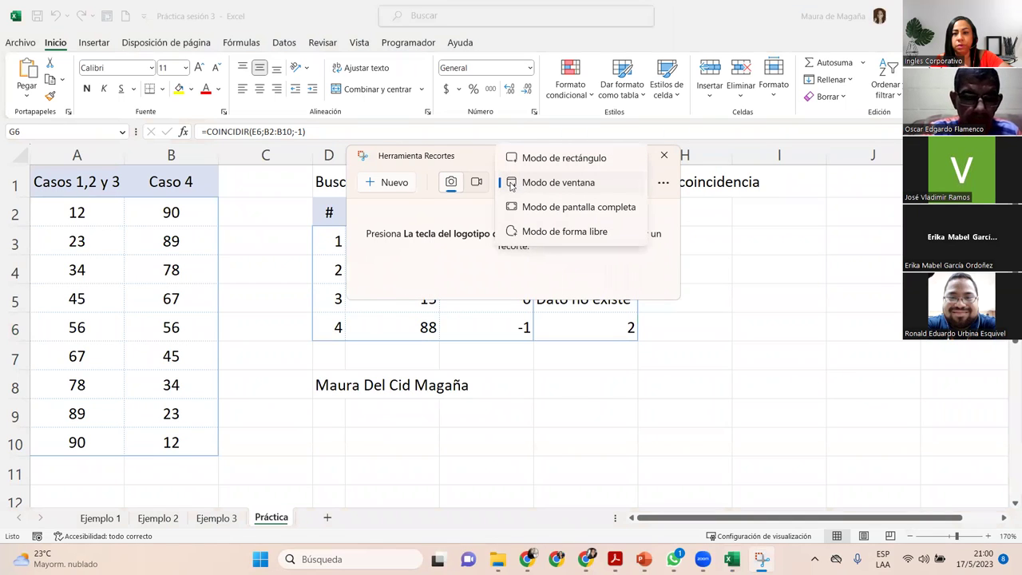
pyautogui.click(576, 190)
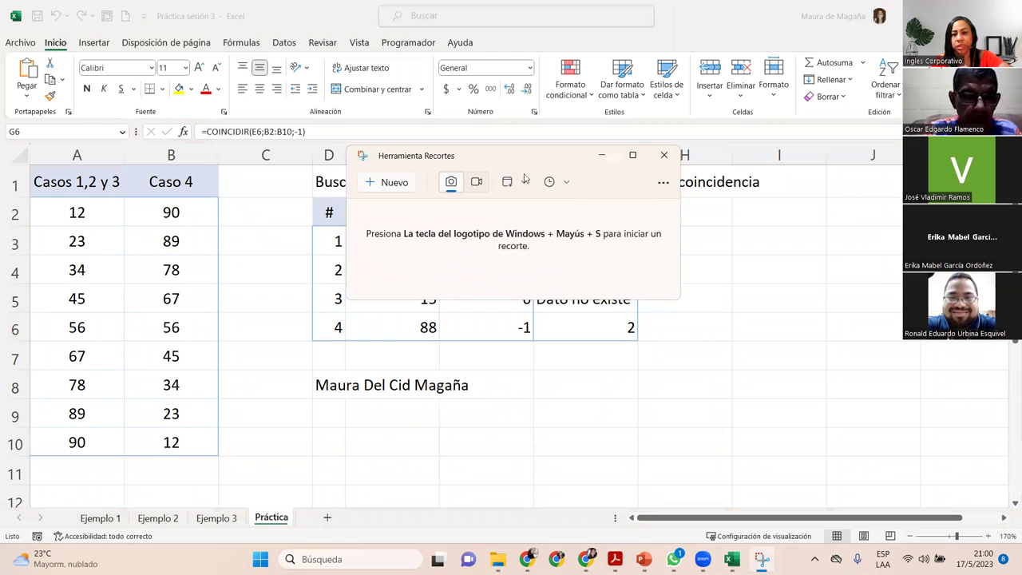
pyautogui.click(391, 185)
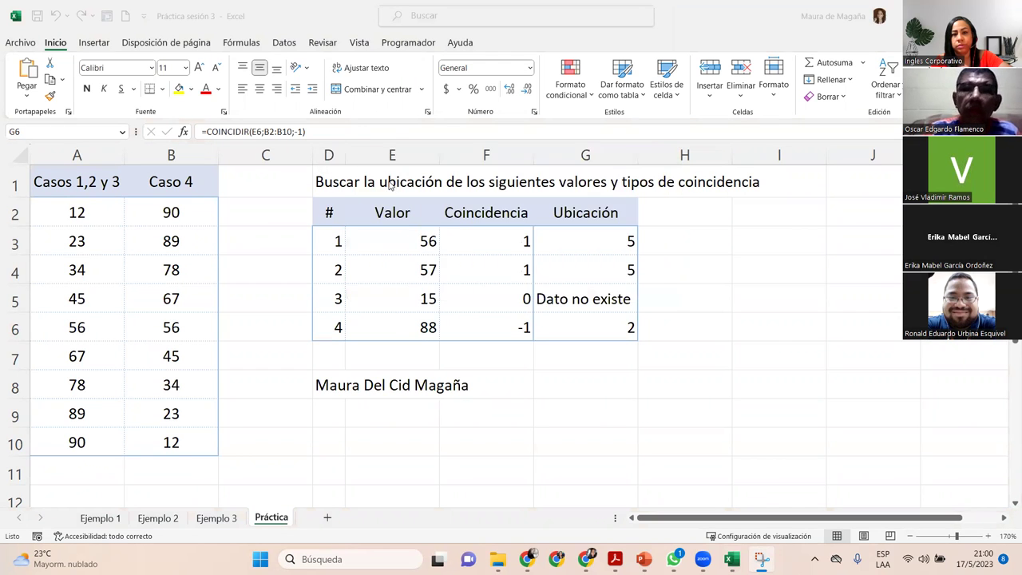
pyautogui.press('Escape')
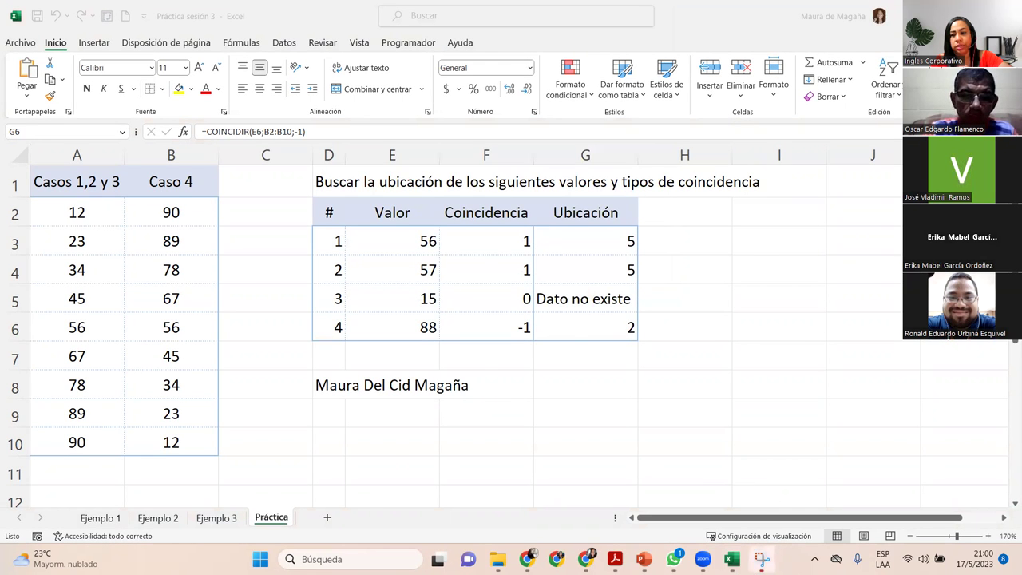
pyautogui.click(762, 559)
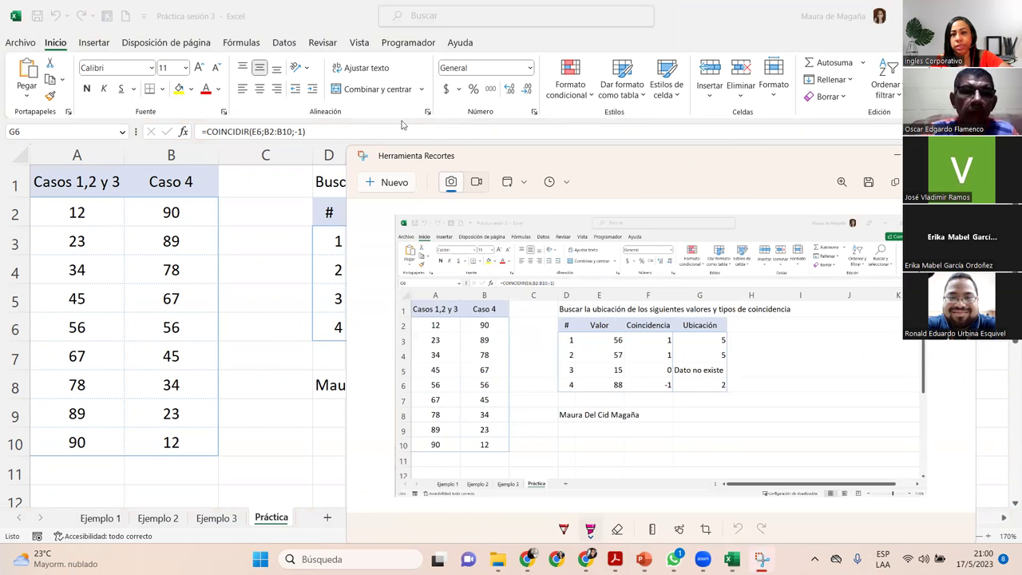
# Minimize Excel, copy the Práctica sheet snip, and open the G7-EXA-04-2023 WhatsApp Web chat.
pyautogui.moveTo(557, 151); pyautogui.dragTo(377, 117)
pyautogui.press('super+Home')
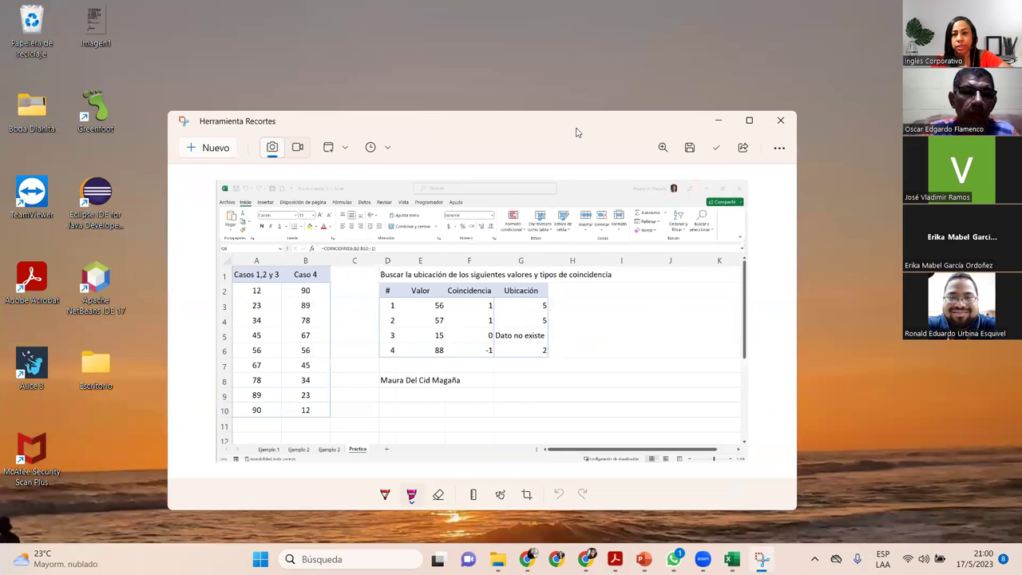
pyautogui.moveTo(574, 129); pyautogui.dragTo(565, 63)
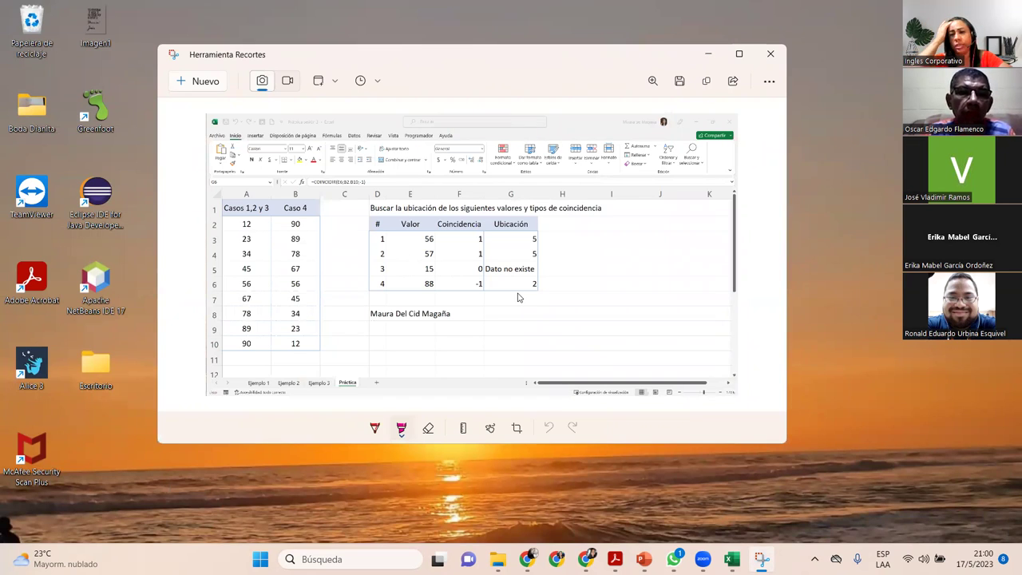
pyautogui.click(706, 83)
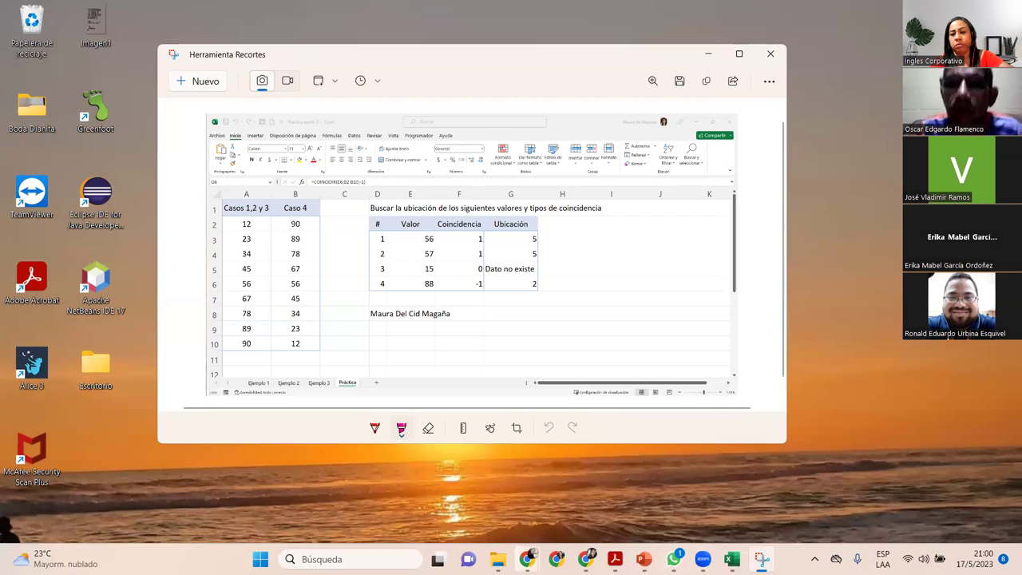
pyautogui.click(527, 559)
pyautogui.click(595, 491)
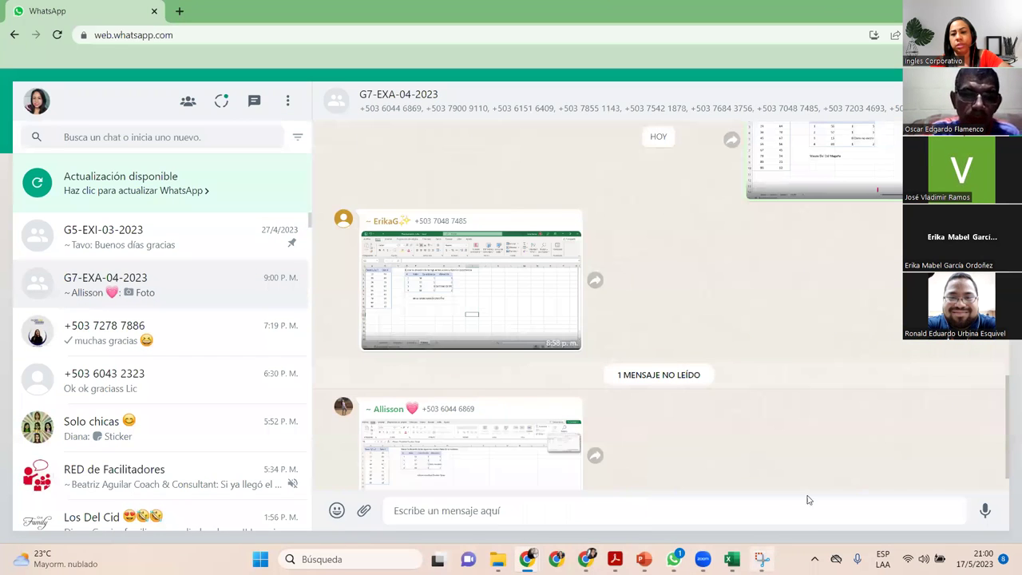
# Paste the screenshot into the G7-EXA-04-2023 chat, then discard it without sending.
pyautogui.click(847, 506)
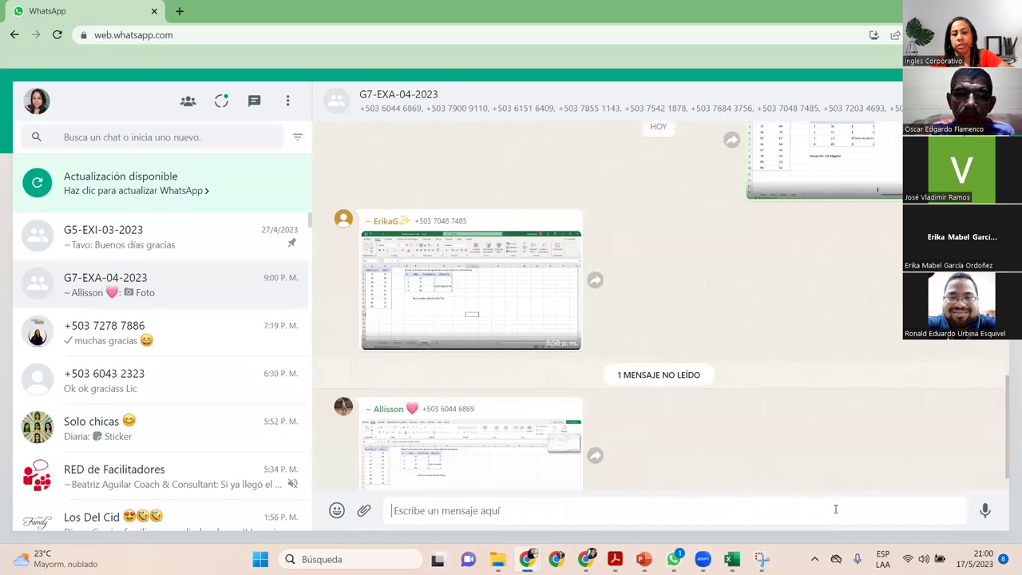
pyautogui.hotkey('ctrl', 'v')
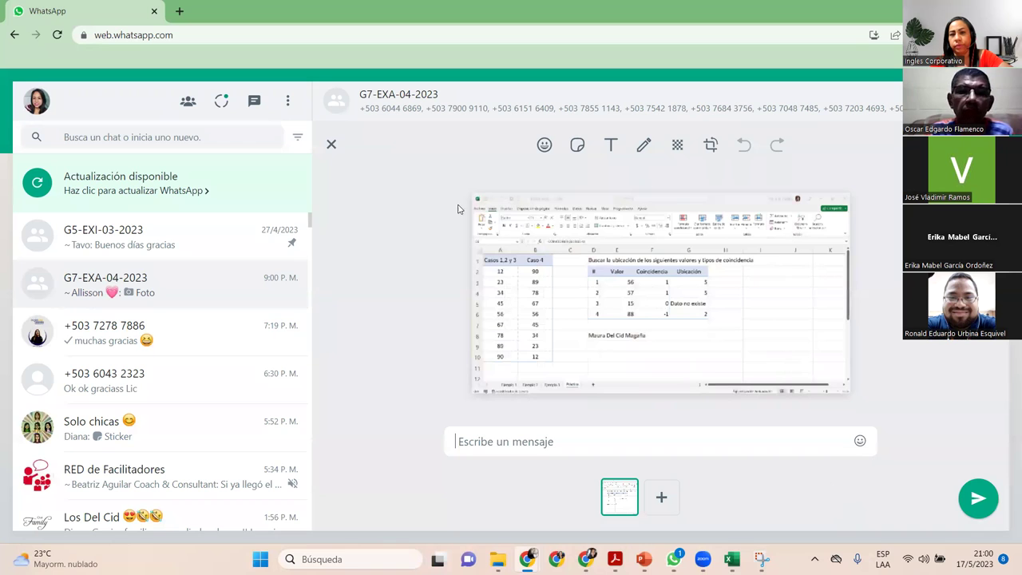
pyautogui.click(331, 144)
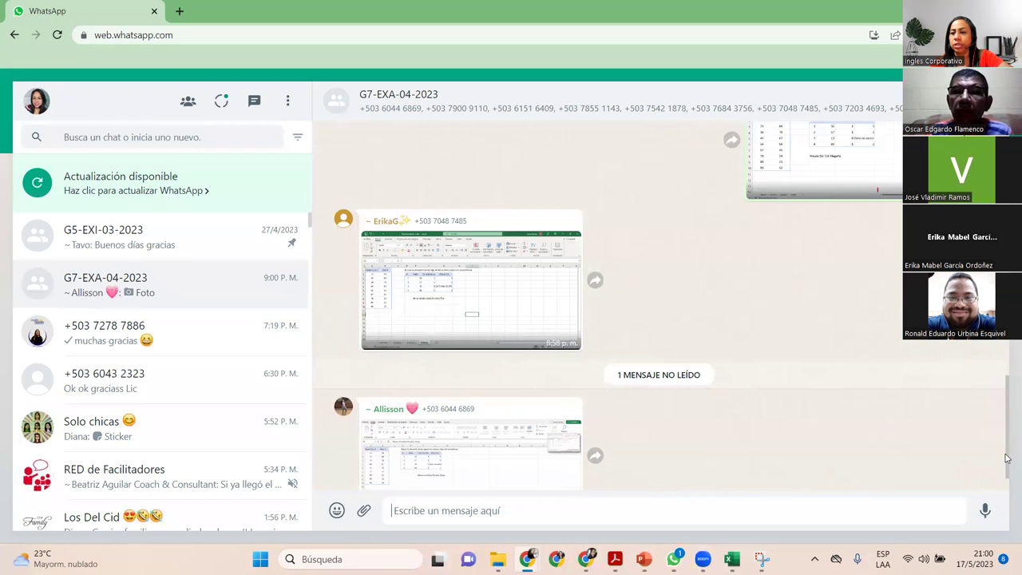
pyautogui.scroll(-1, 1005, 474)
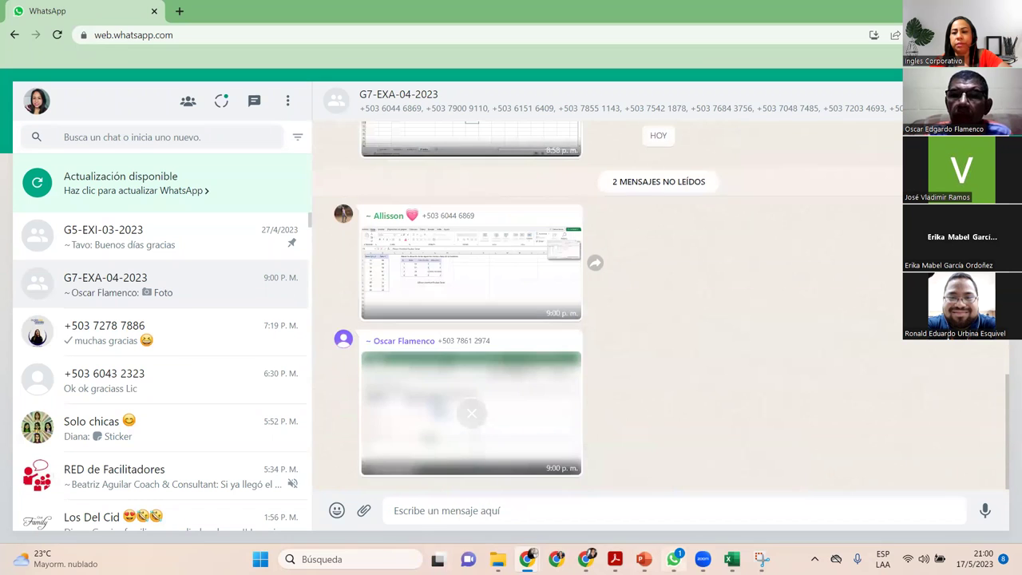
# Return to Herramienta Recortes over Excel and open its capture-mode dropdown.
pyautogui.click(731, 559)
pyautogui.click(763, 559)
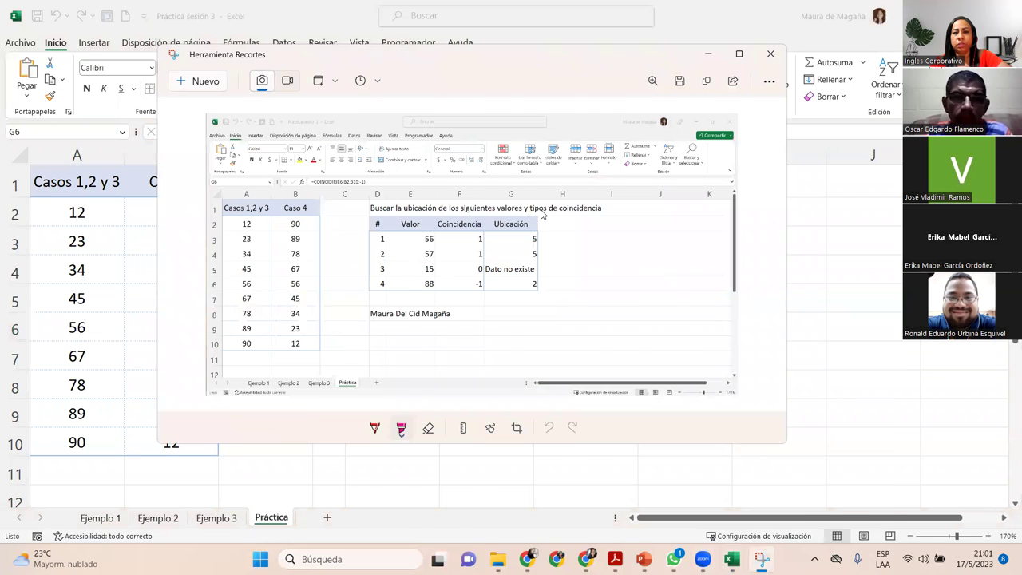
pyautogui.moveTo(446, 69); pyautogui.dragTo(547, 216)
pyautogui.click(437, 233)
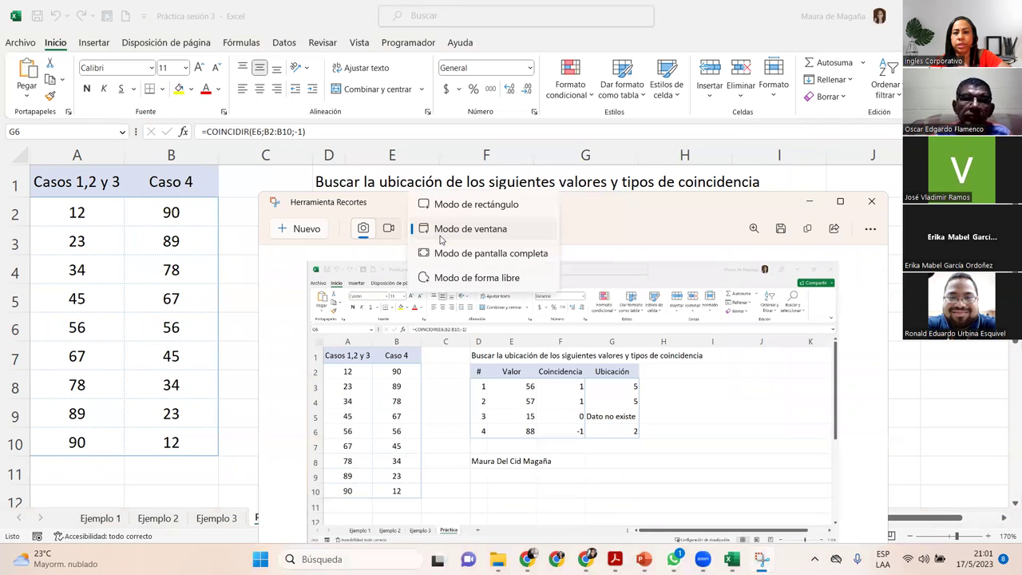